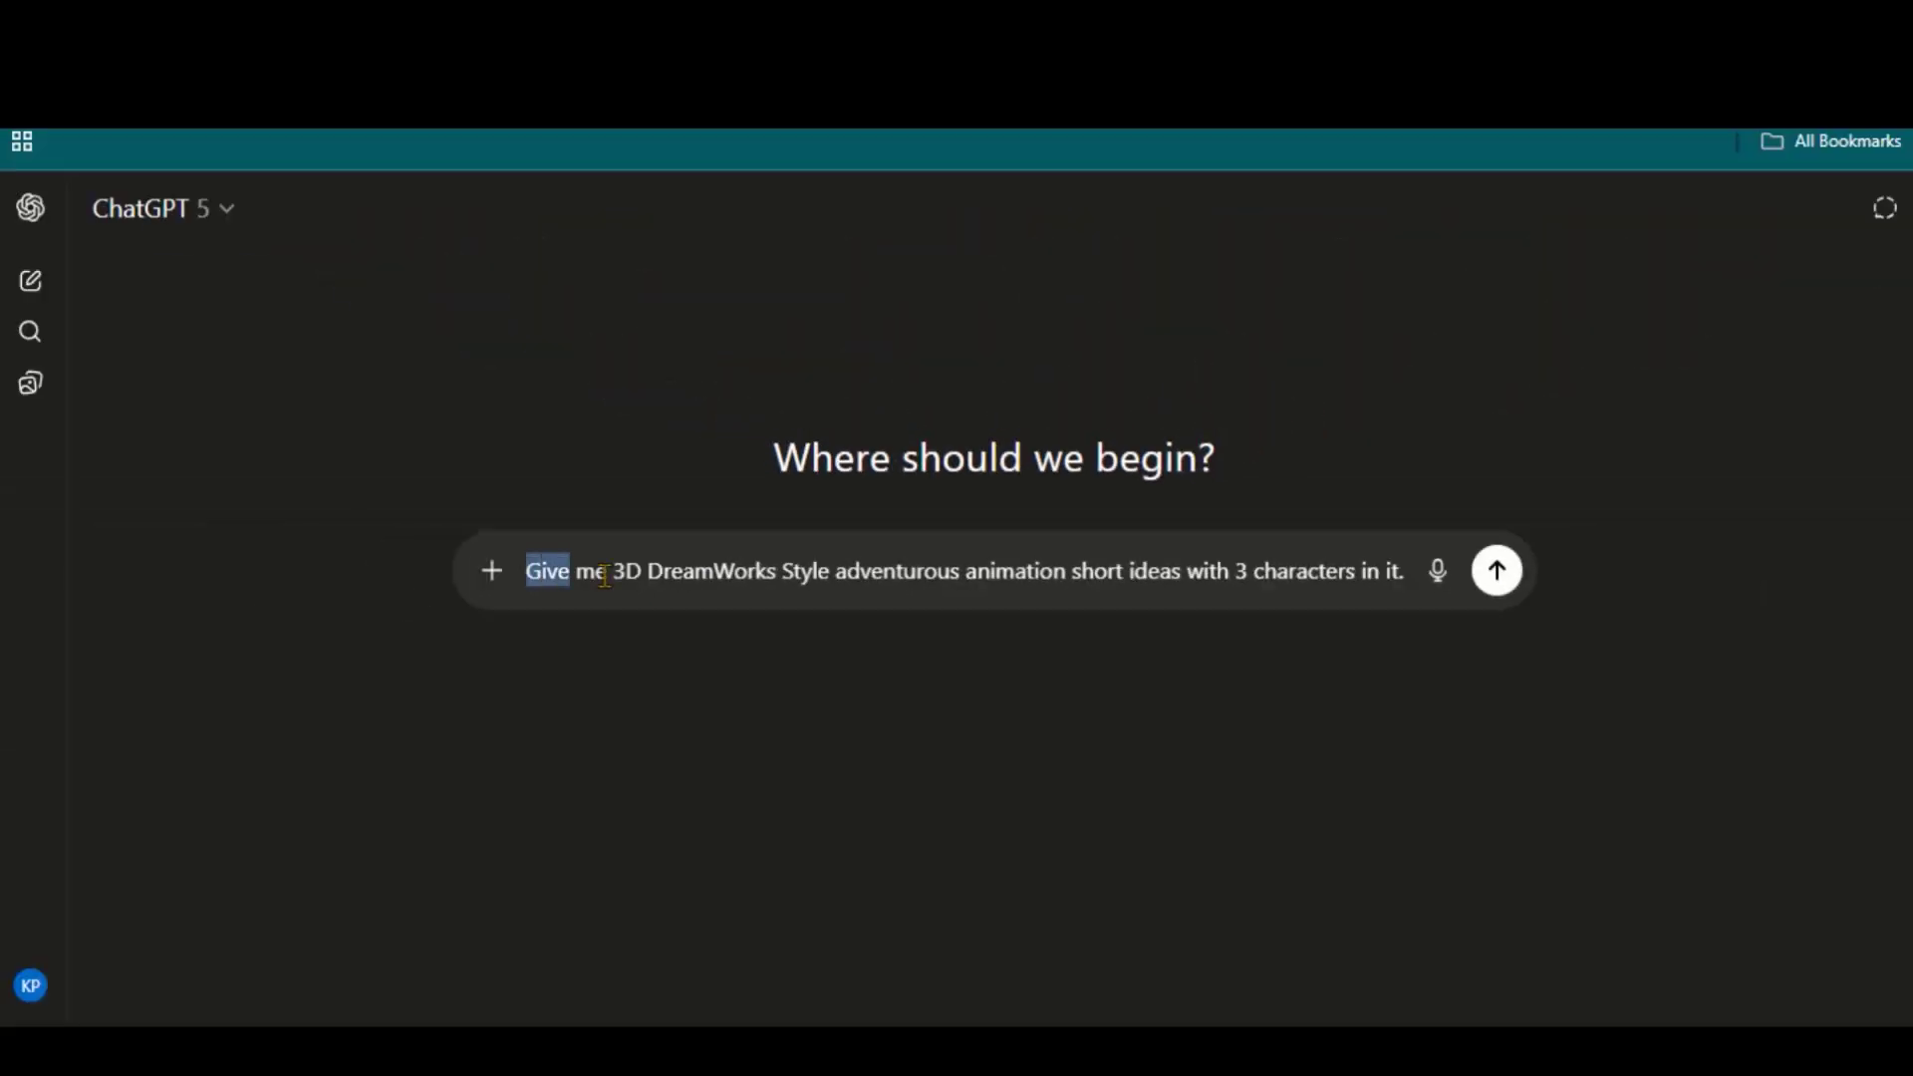
# Step: Add 'story' to the ChatGPT prompt and send the request for story ideas
pyautogui.click(1127, 571)
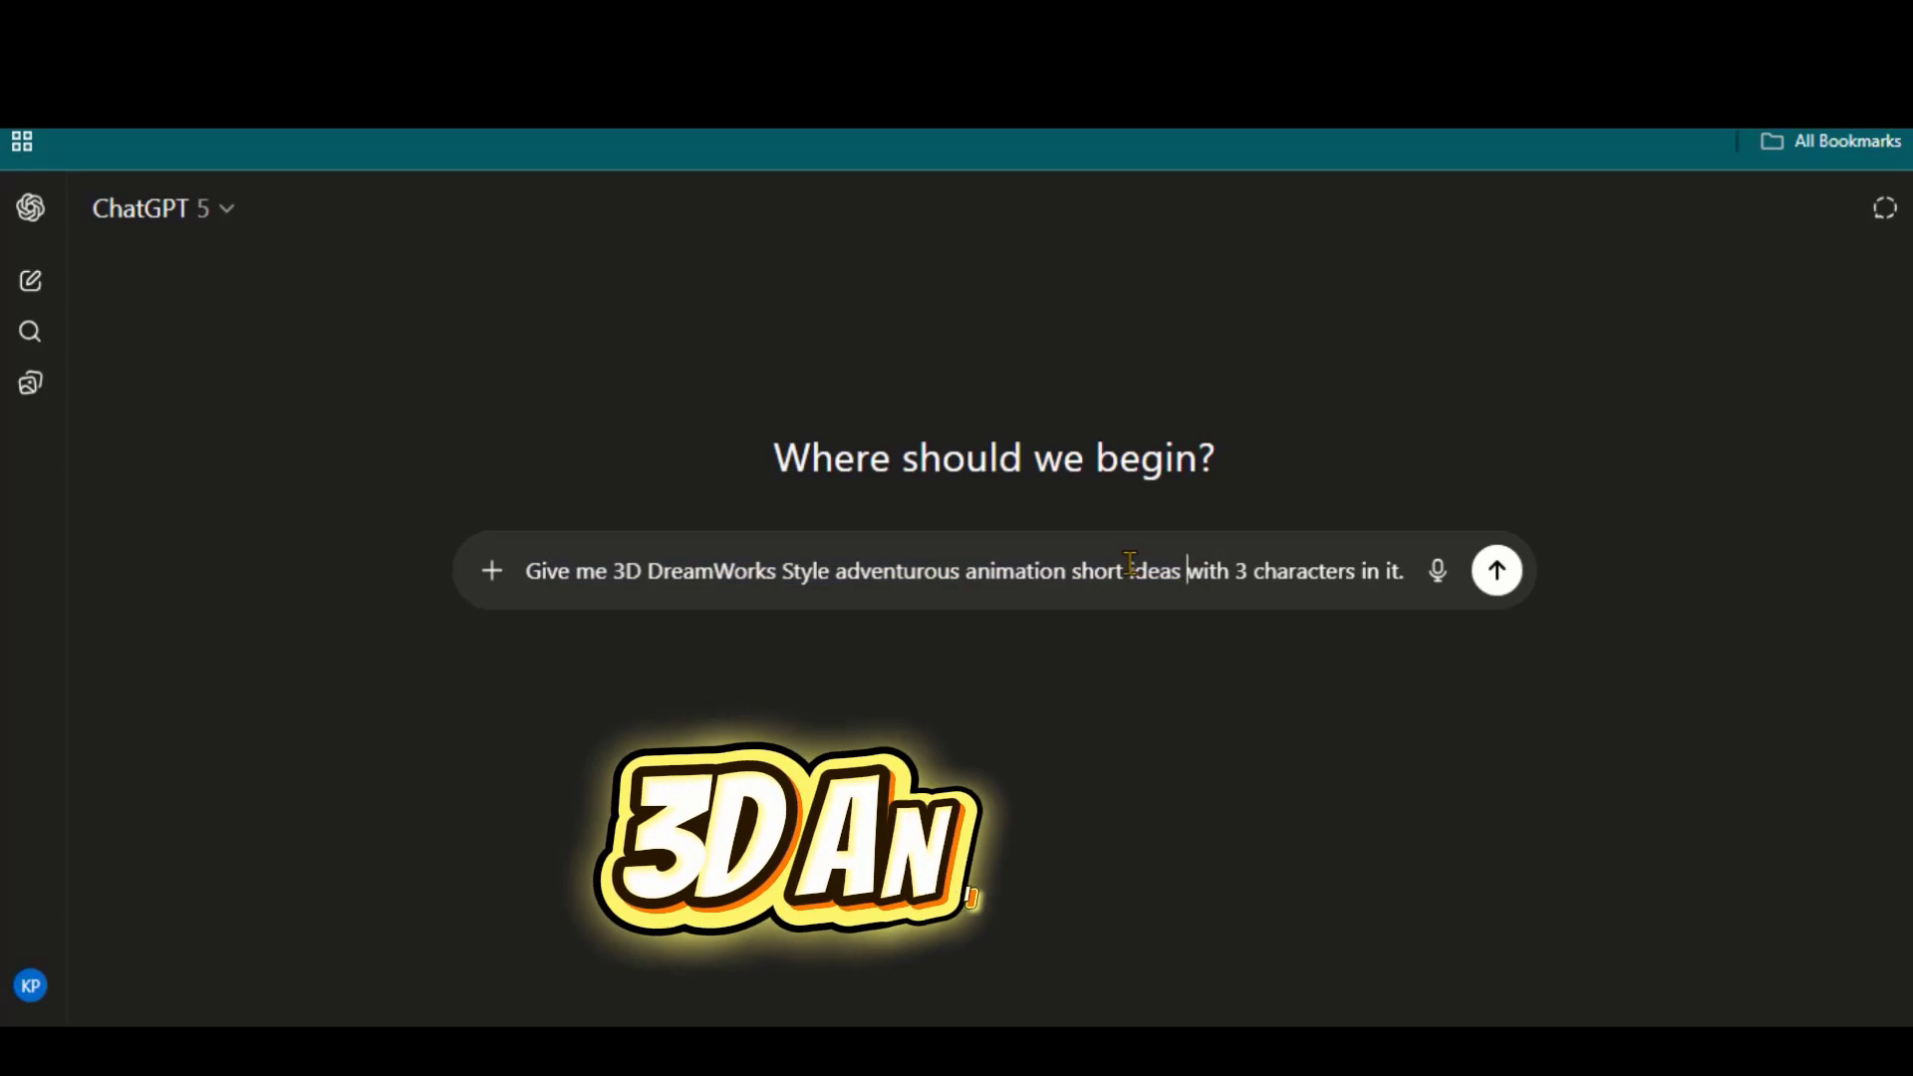
pyautogui.write('stor')
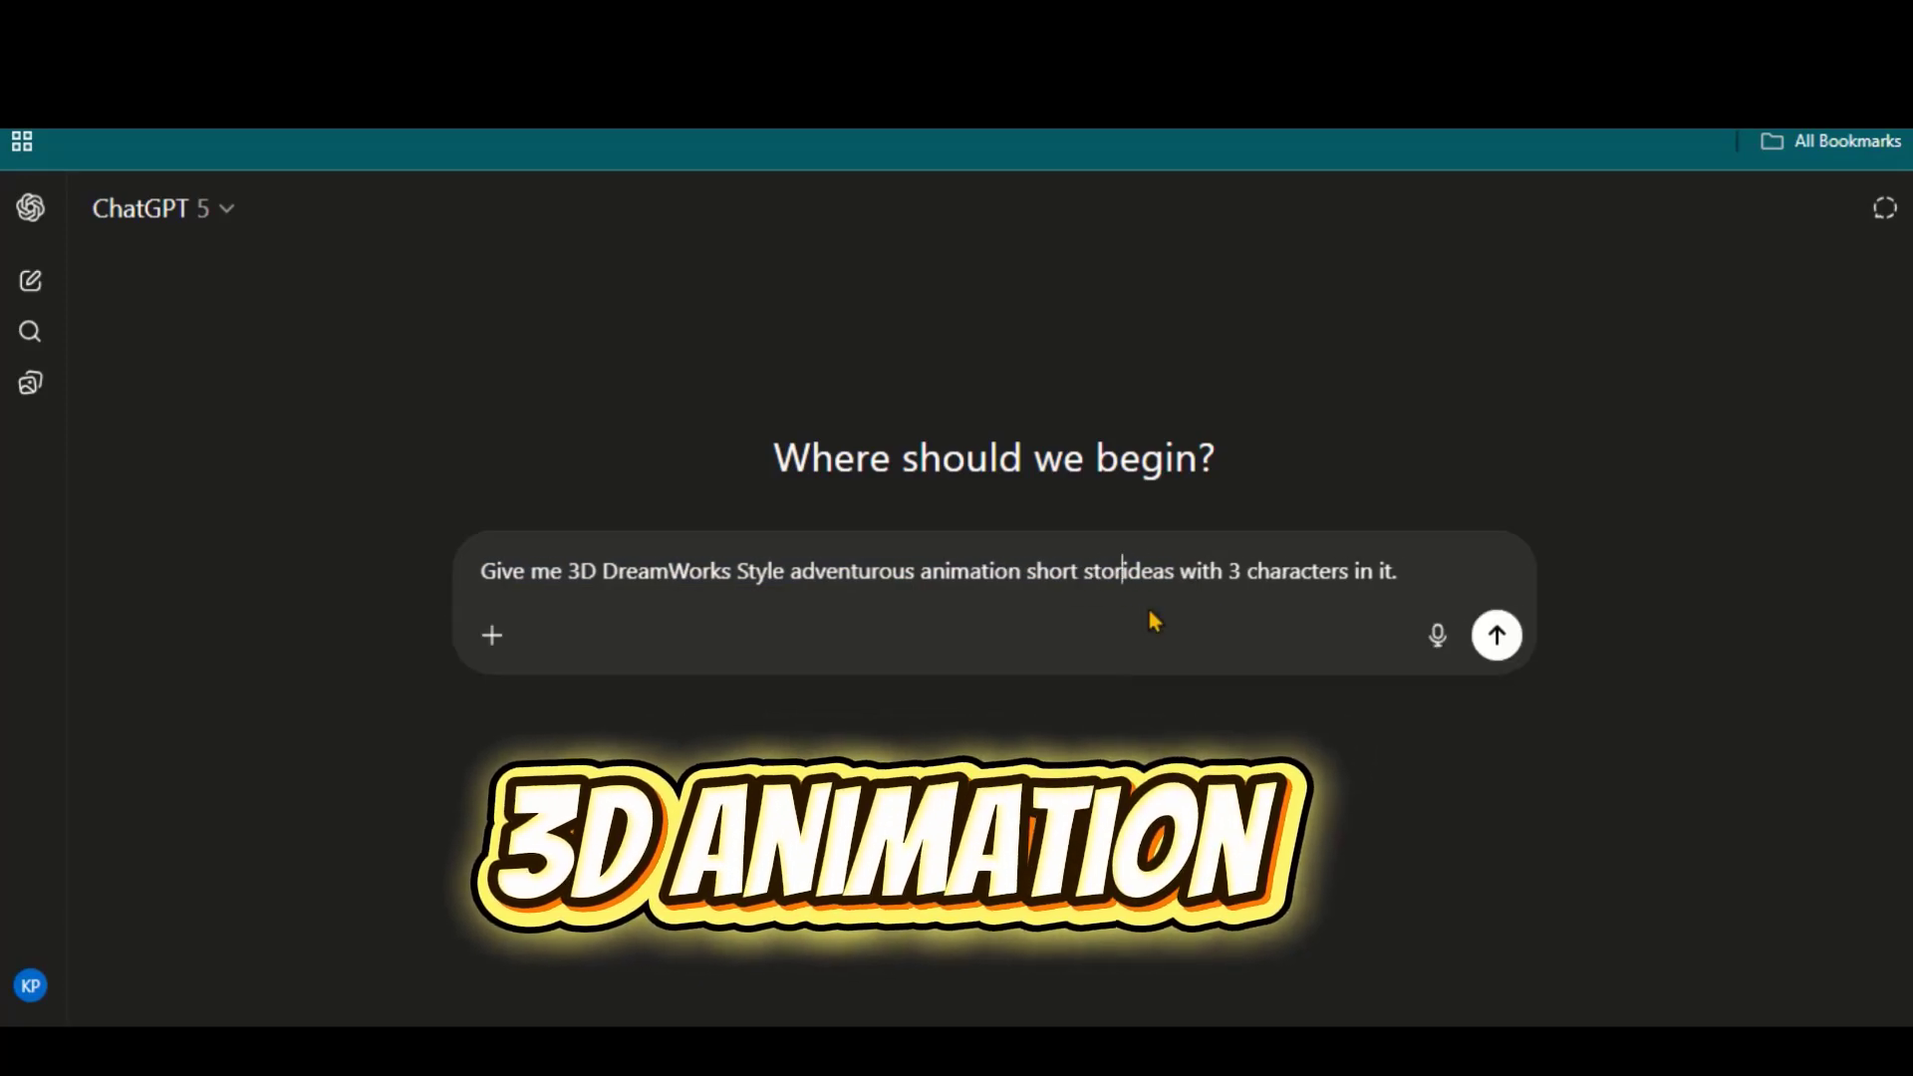
pyautogui.write('y')
pyautogui.moveTo(1427, 575); pyautogui.dragTo(480, 571)
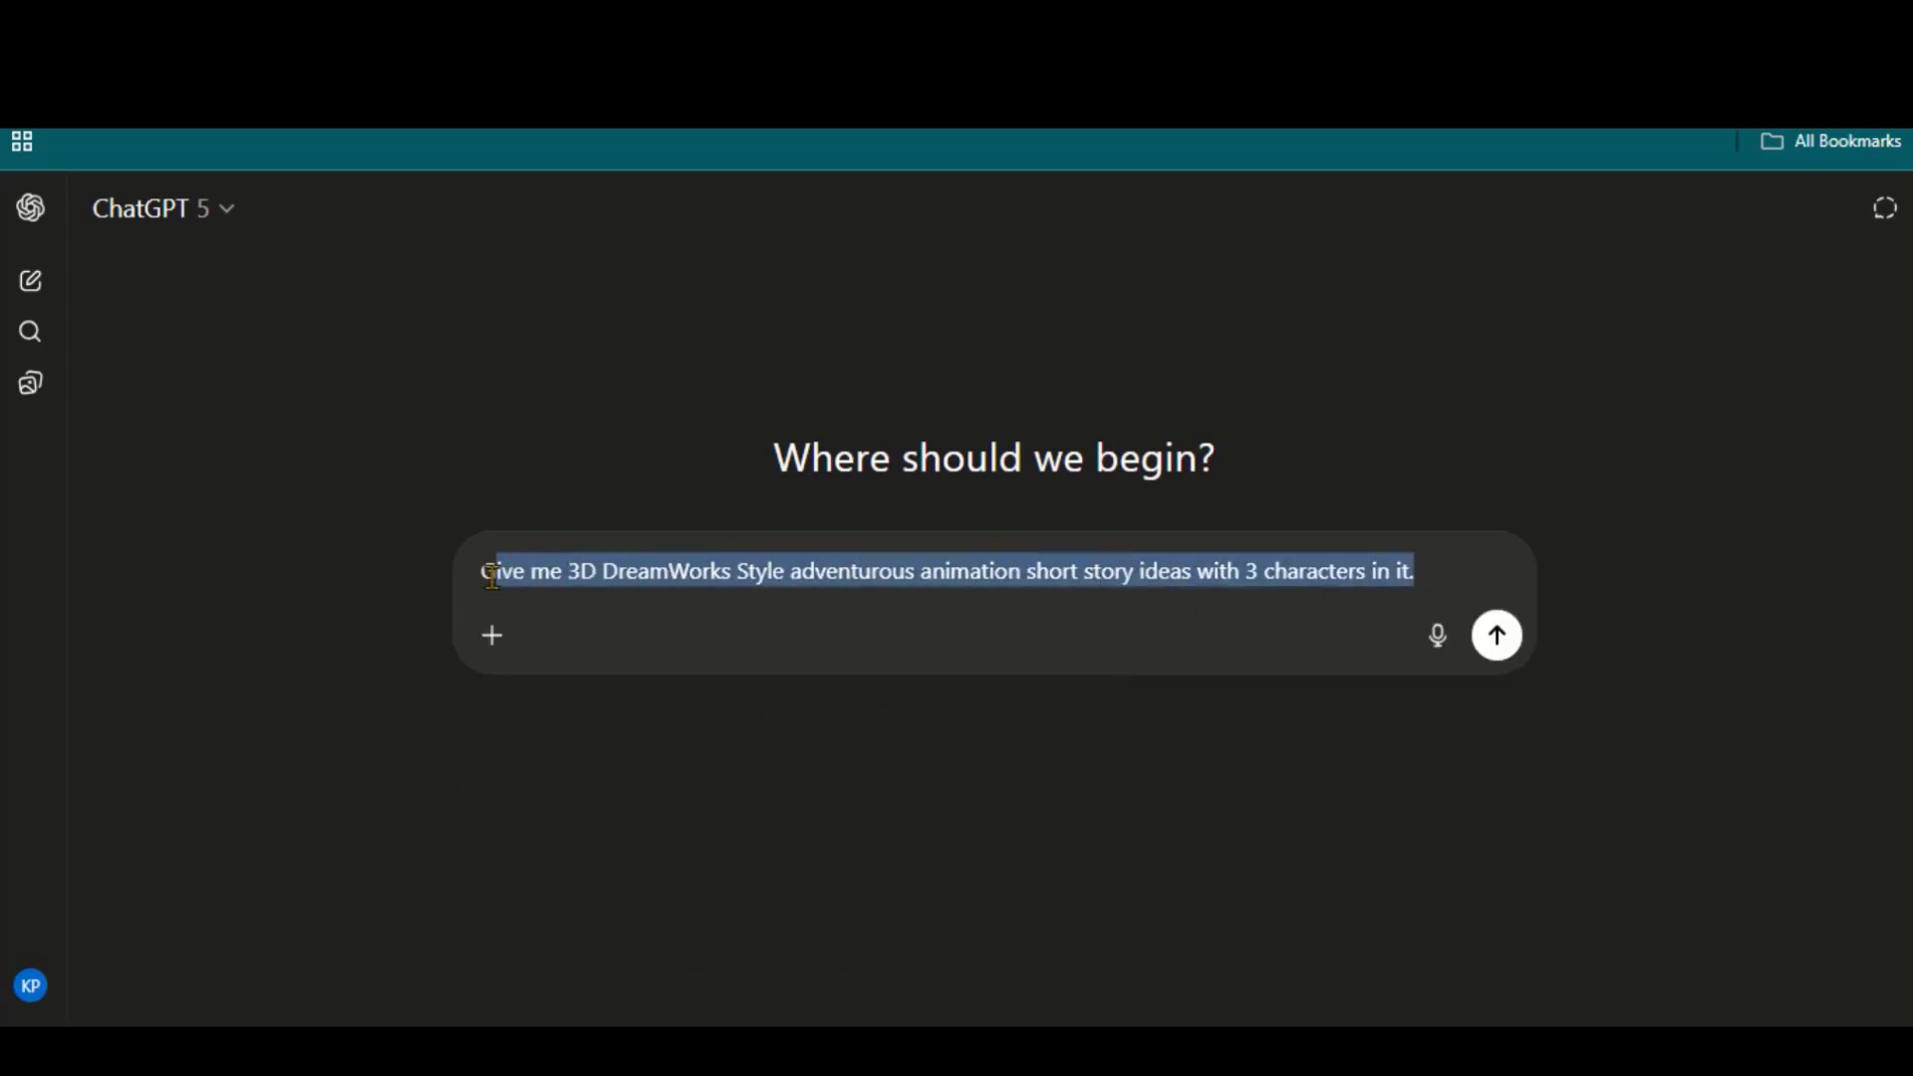
pyautogui.click(1497, 635)
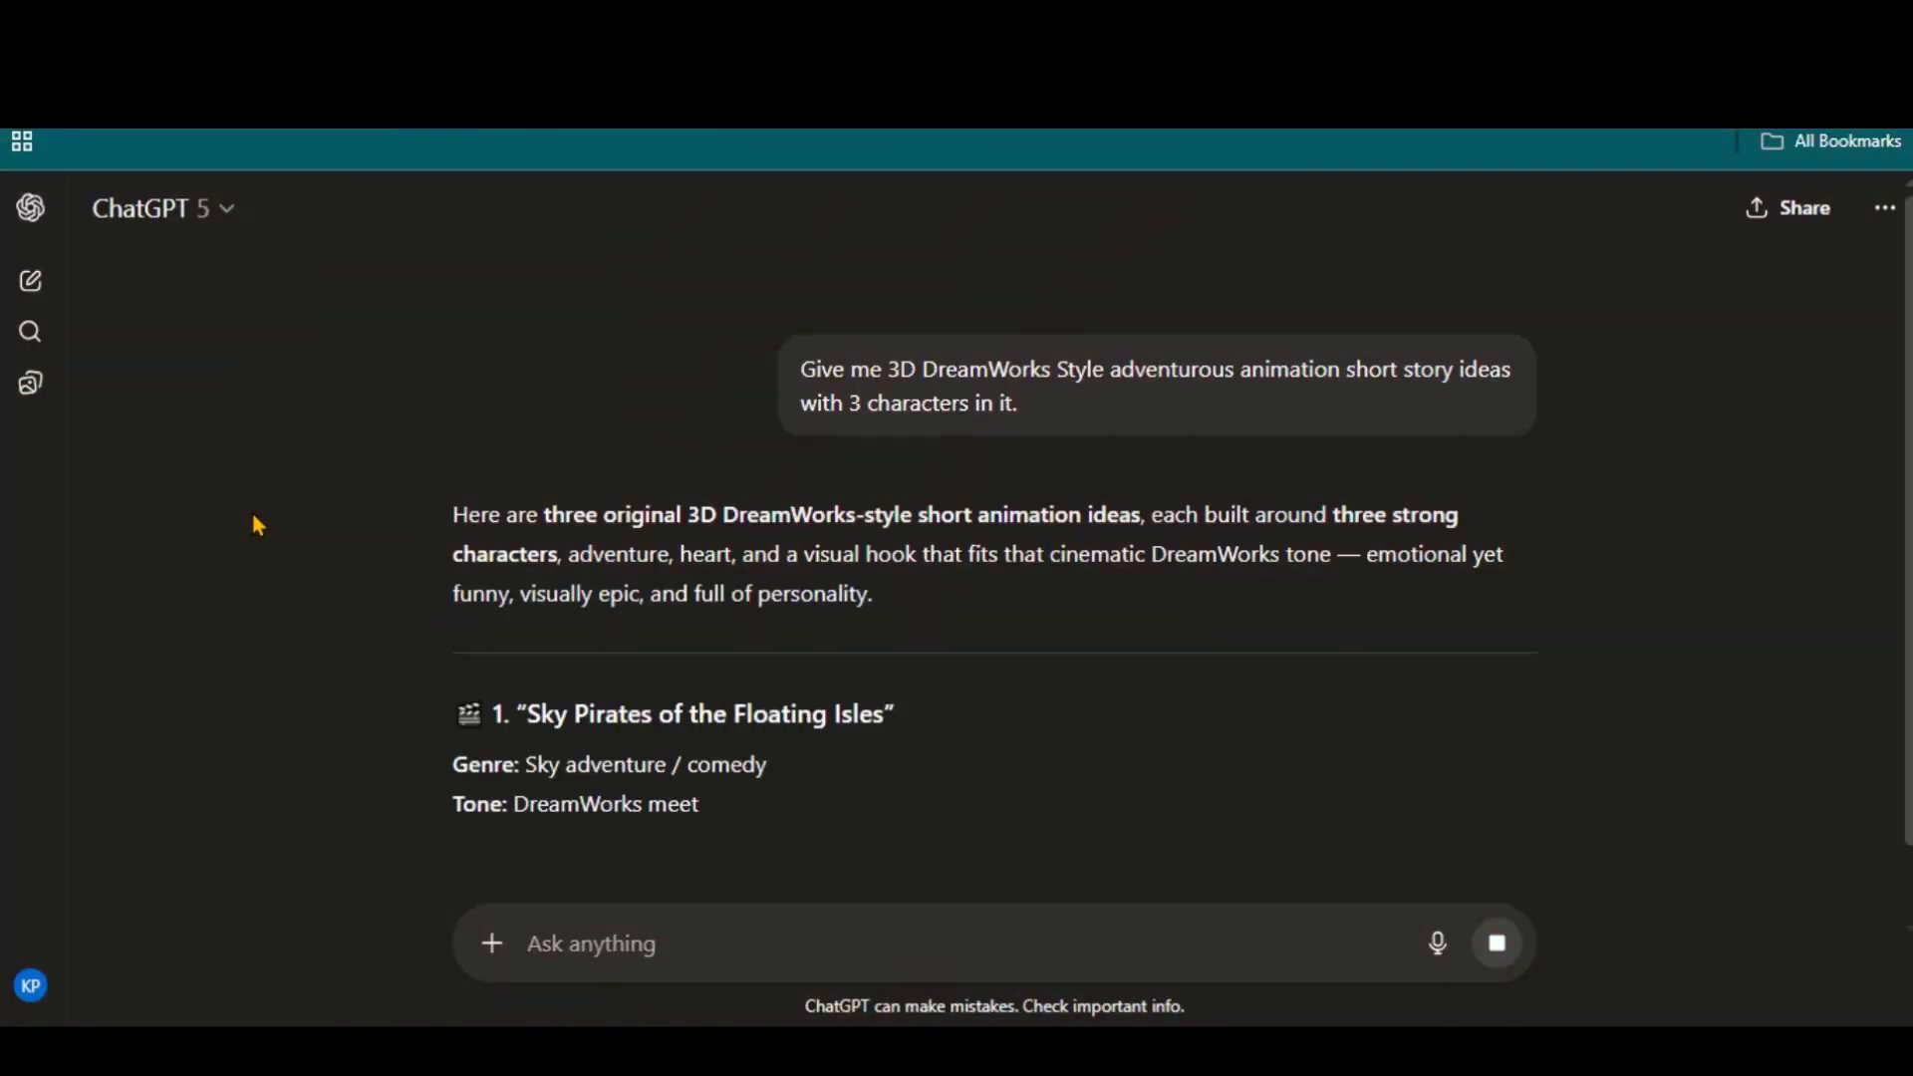
# Step: Send the follow-up asking for ideas about three human friends facing dangers like alligators
pyautogui.scroll(-8, 256, 520)
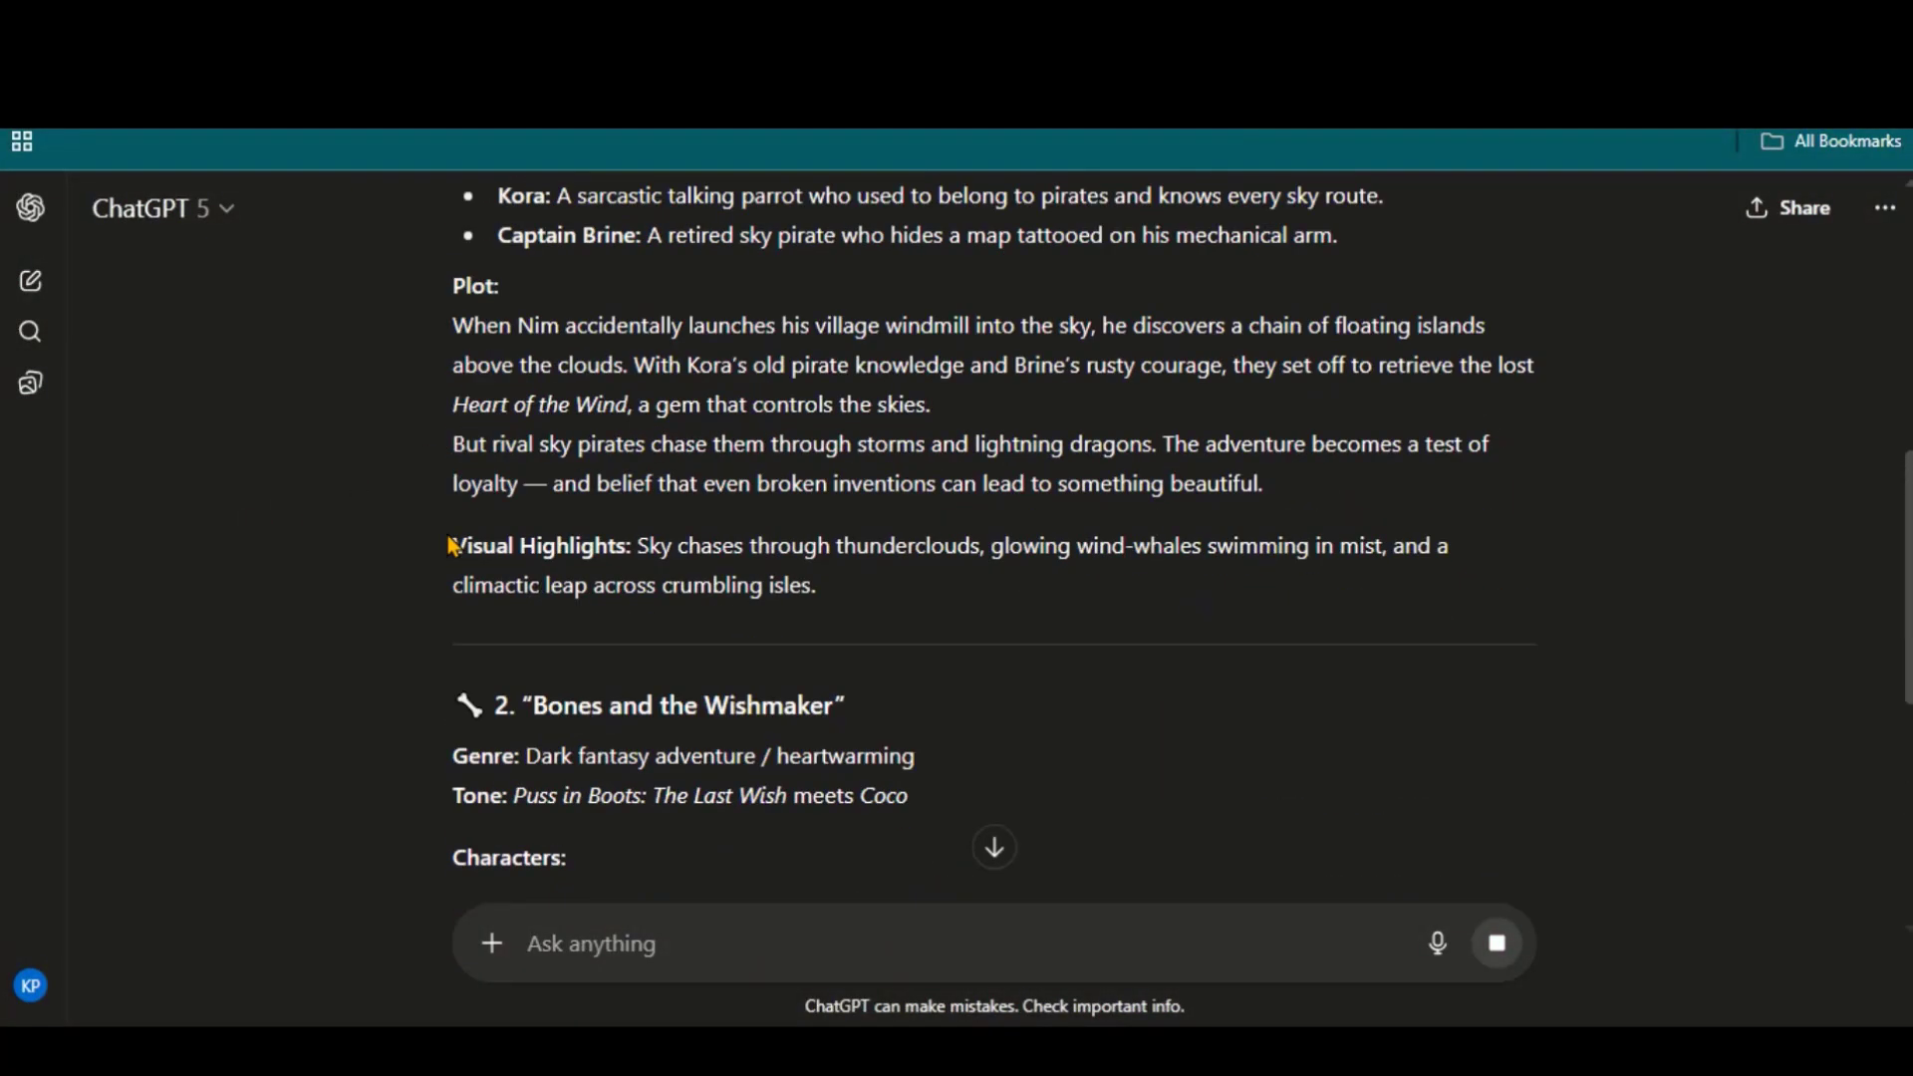
pyautogui.scroll(-5, 451, 546)
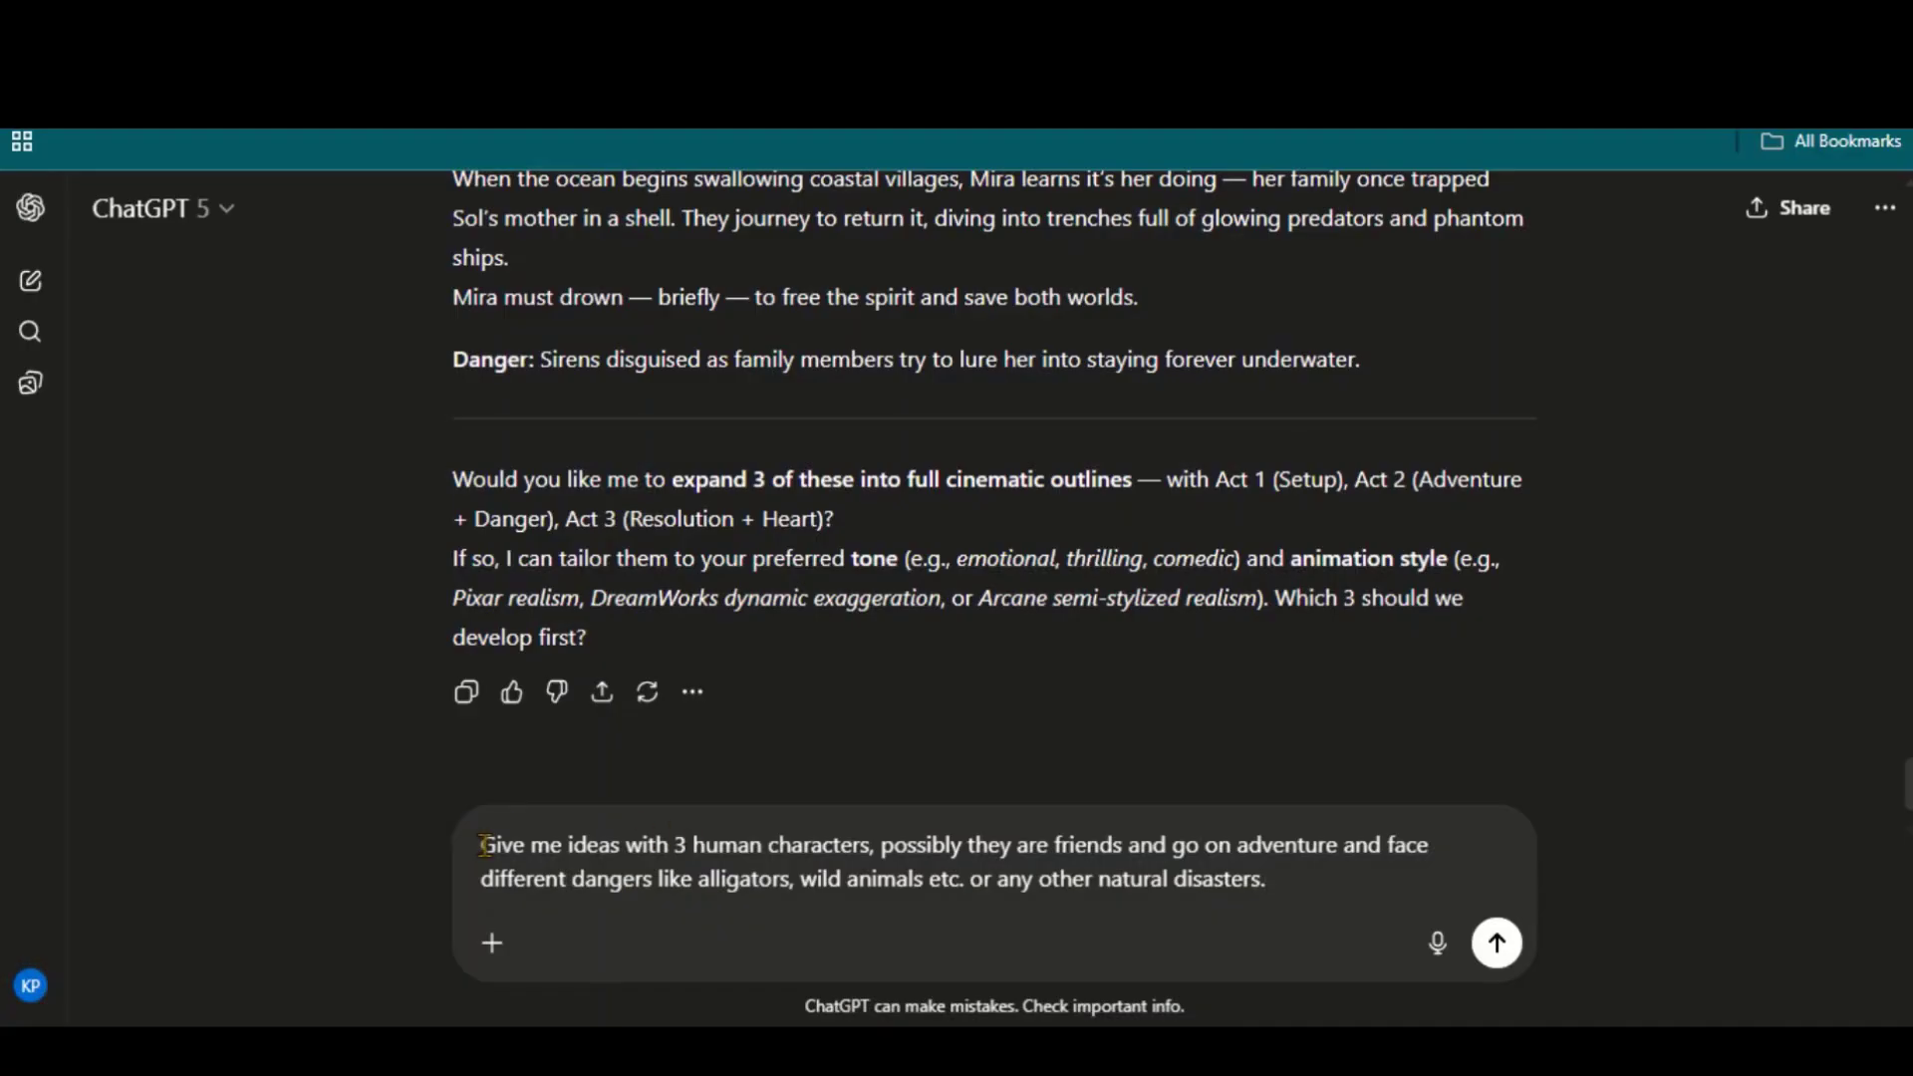
pyautogui.moveTo(485, 845); pyautogui.dragTo(1440, 845)
pyautogui.click(585, 876)
pyautogui.moveTo(483, 879); pyautogui.dragTo(764, 886)
pyautogui.click(1279, 879)
pyautogui.tripleClick(1333, 885)
pyautogui.click(1333, 885)
pyautogui.click(1496, 943)
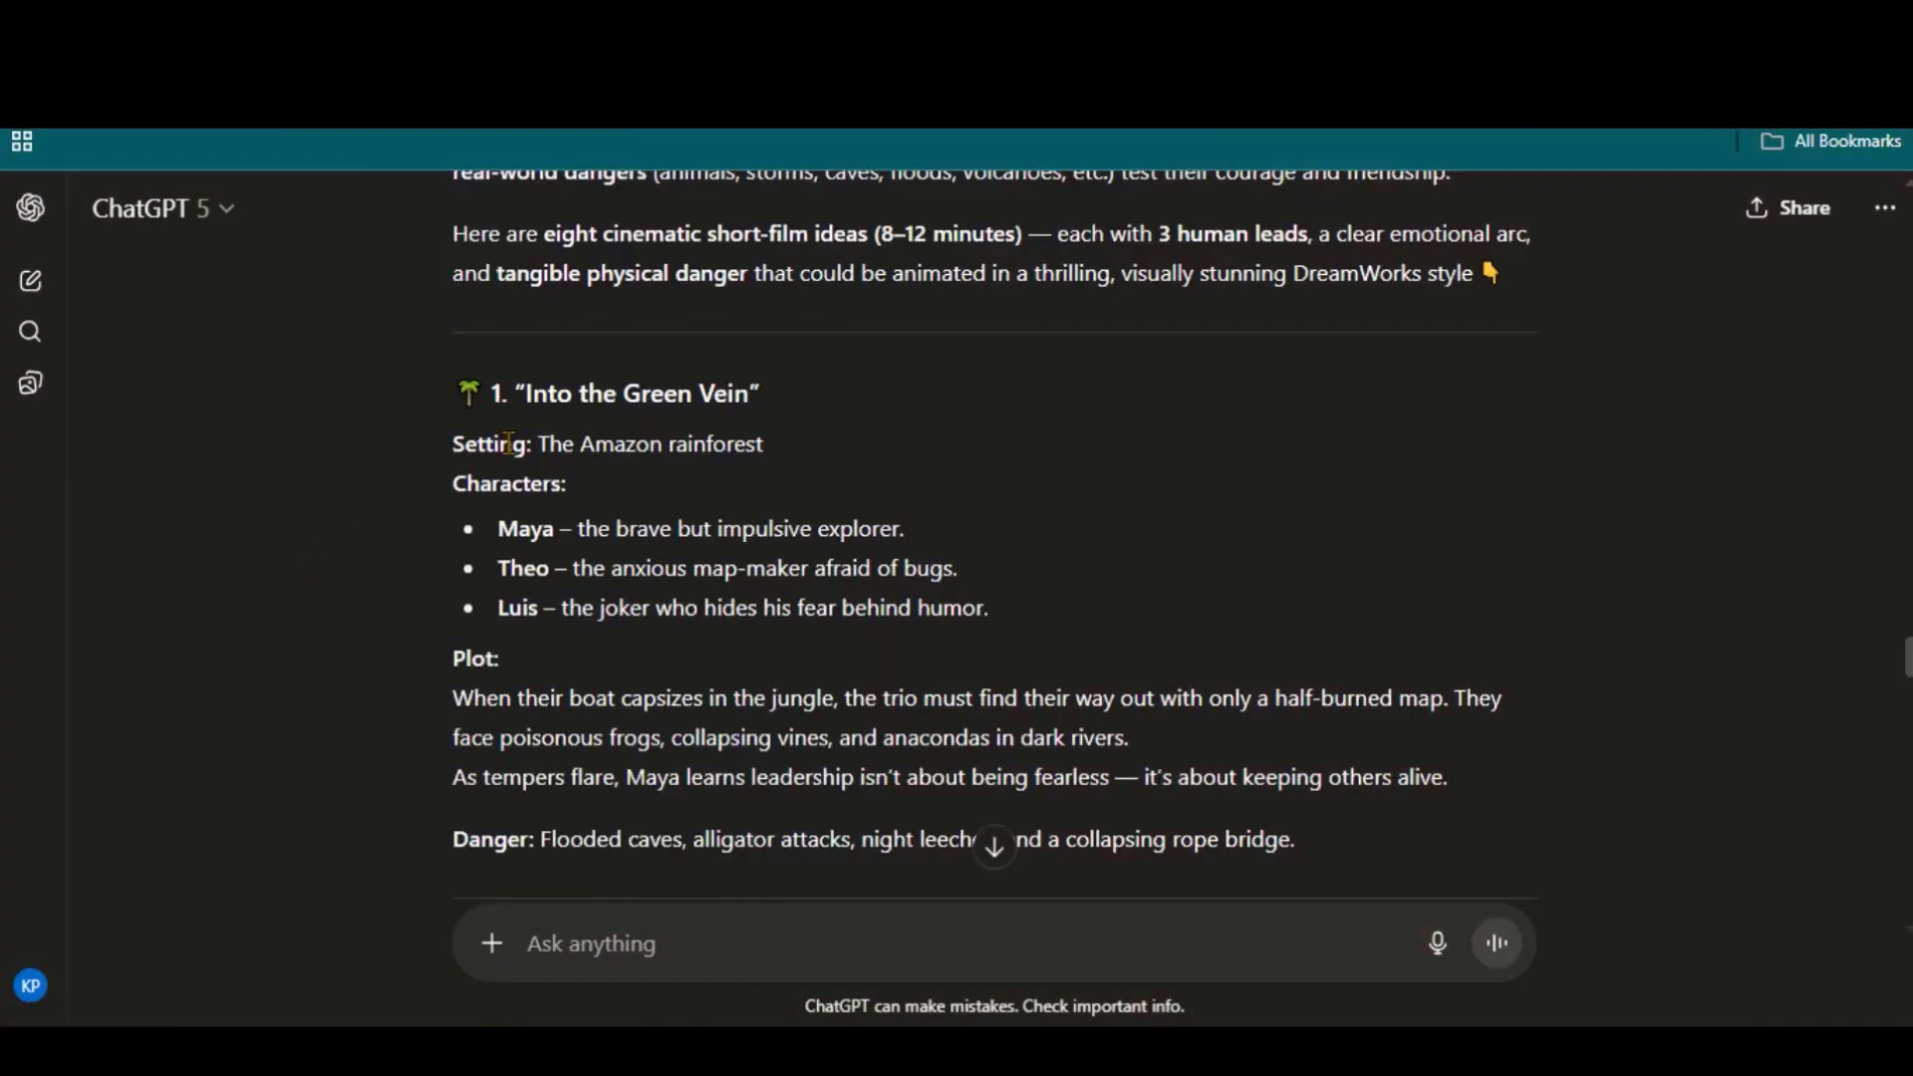
# Step: Read through the returned ideas, including the Amazon rainforest and Volcano Run ones
pyautogui.moveTo(538, 439); pyautogui.dragTo(785, 445)
pyautogui.scroll(-2, 785, 444)
pyautogui.moveTo(455, 464); pyautogui.dragTo(881, 508)
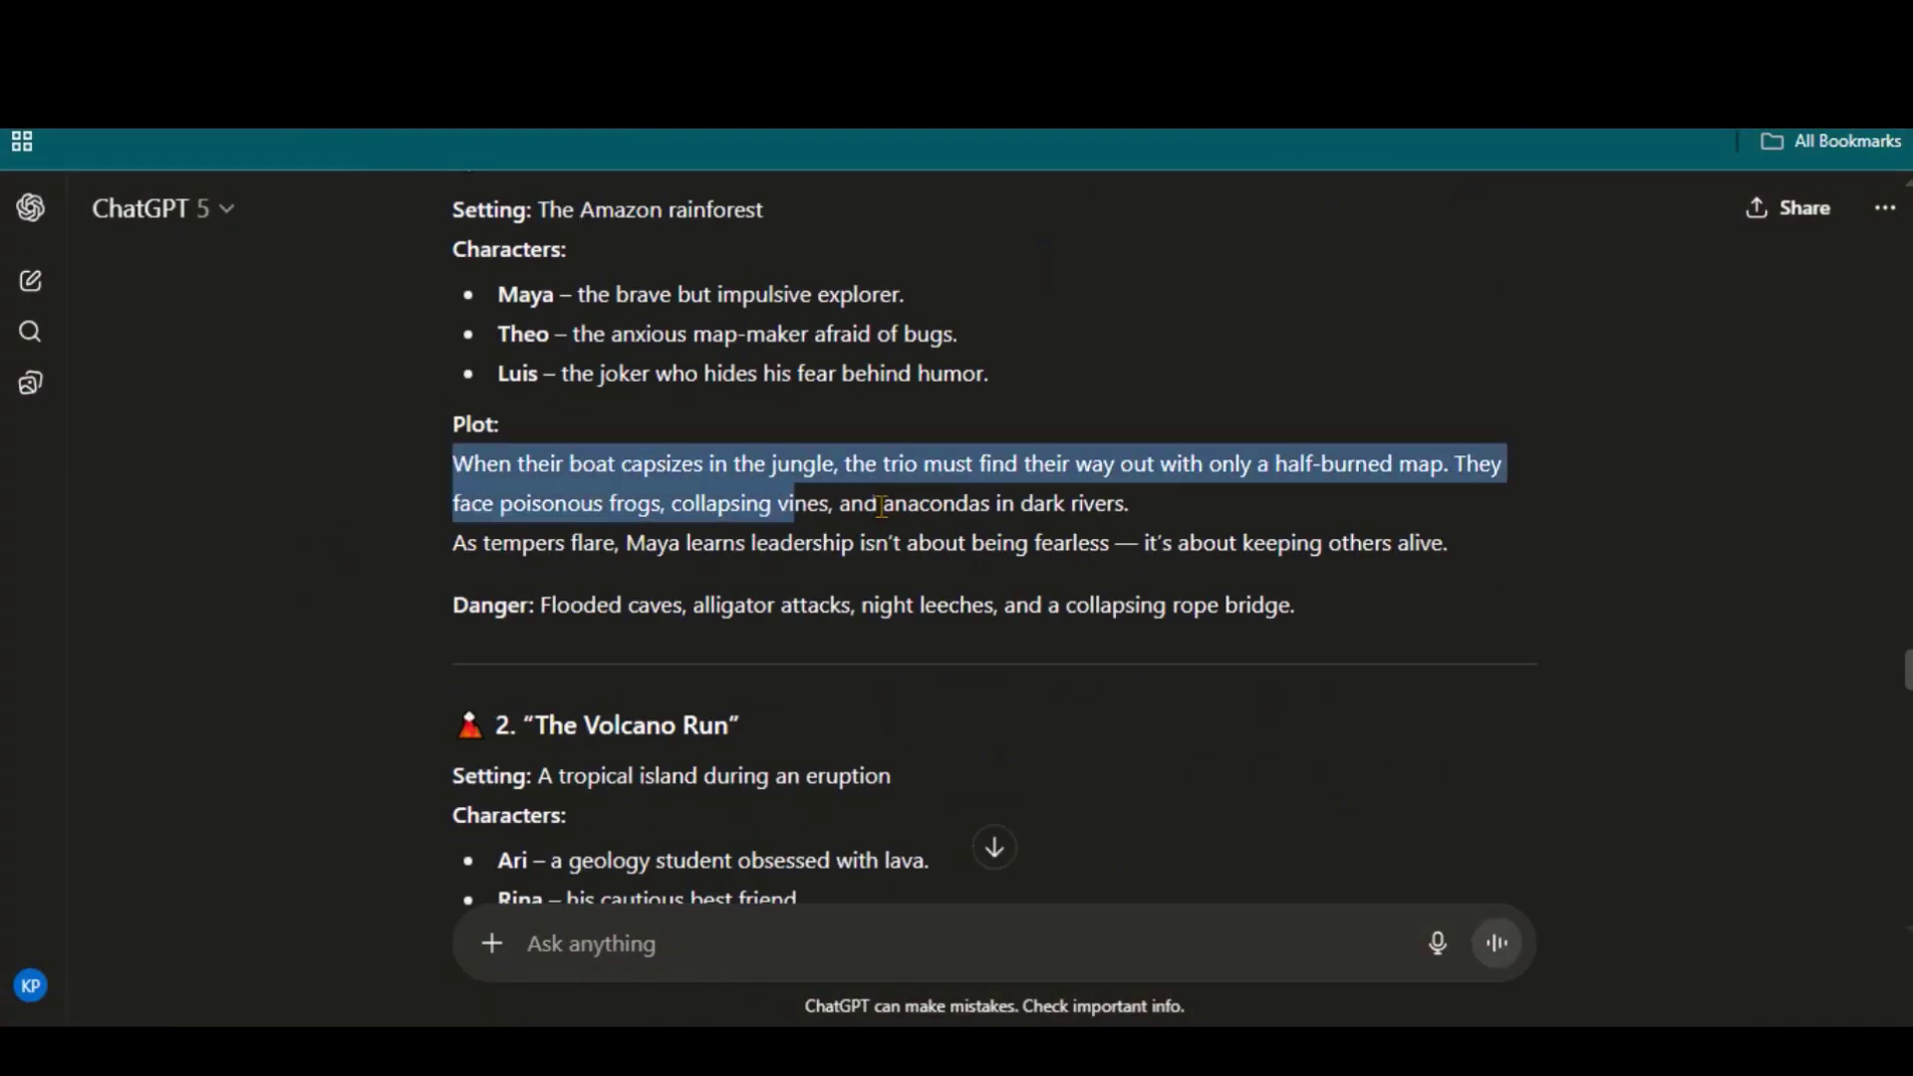
pyautogui.click(881, 507)
pyautogui.scroll(-5, 616, 649)
pyautogui.moveTo(454, 304); pyautogui.dragTo(778, 389)
pyautogui.click(778, 388)
pyautogui.scroll(-5, 598, 518)
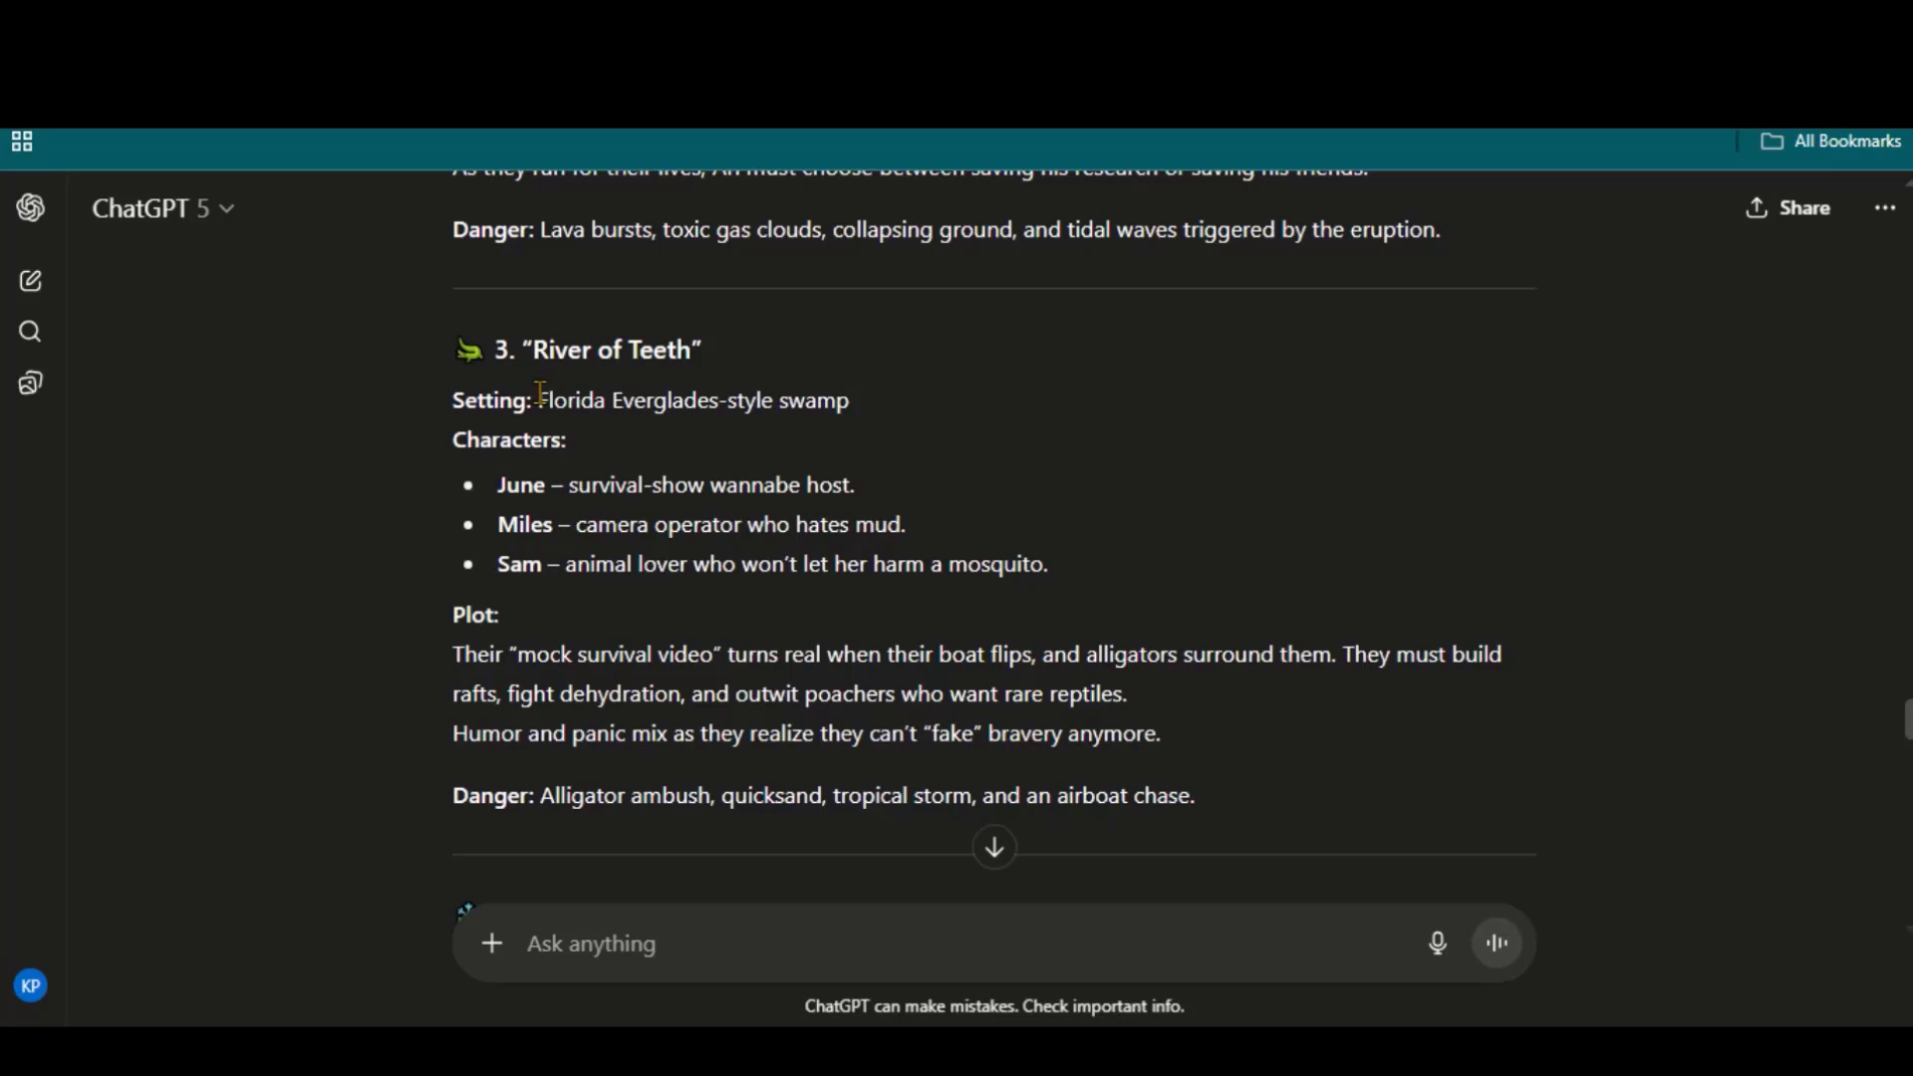
pyautogui.scroll(-20, 414, 542)
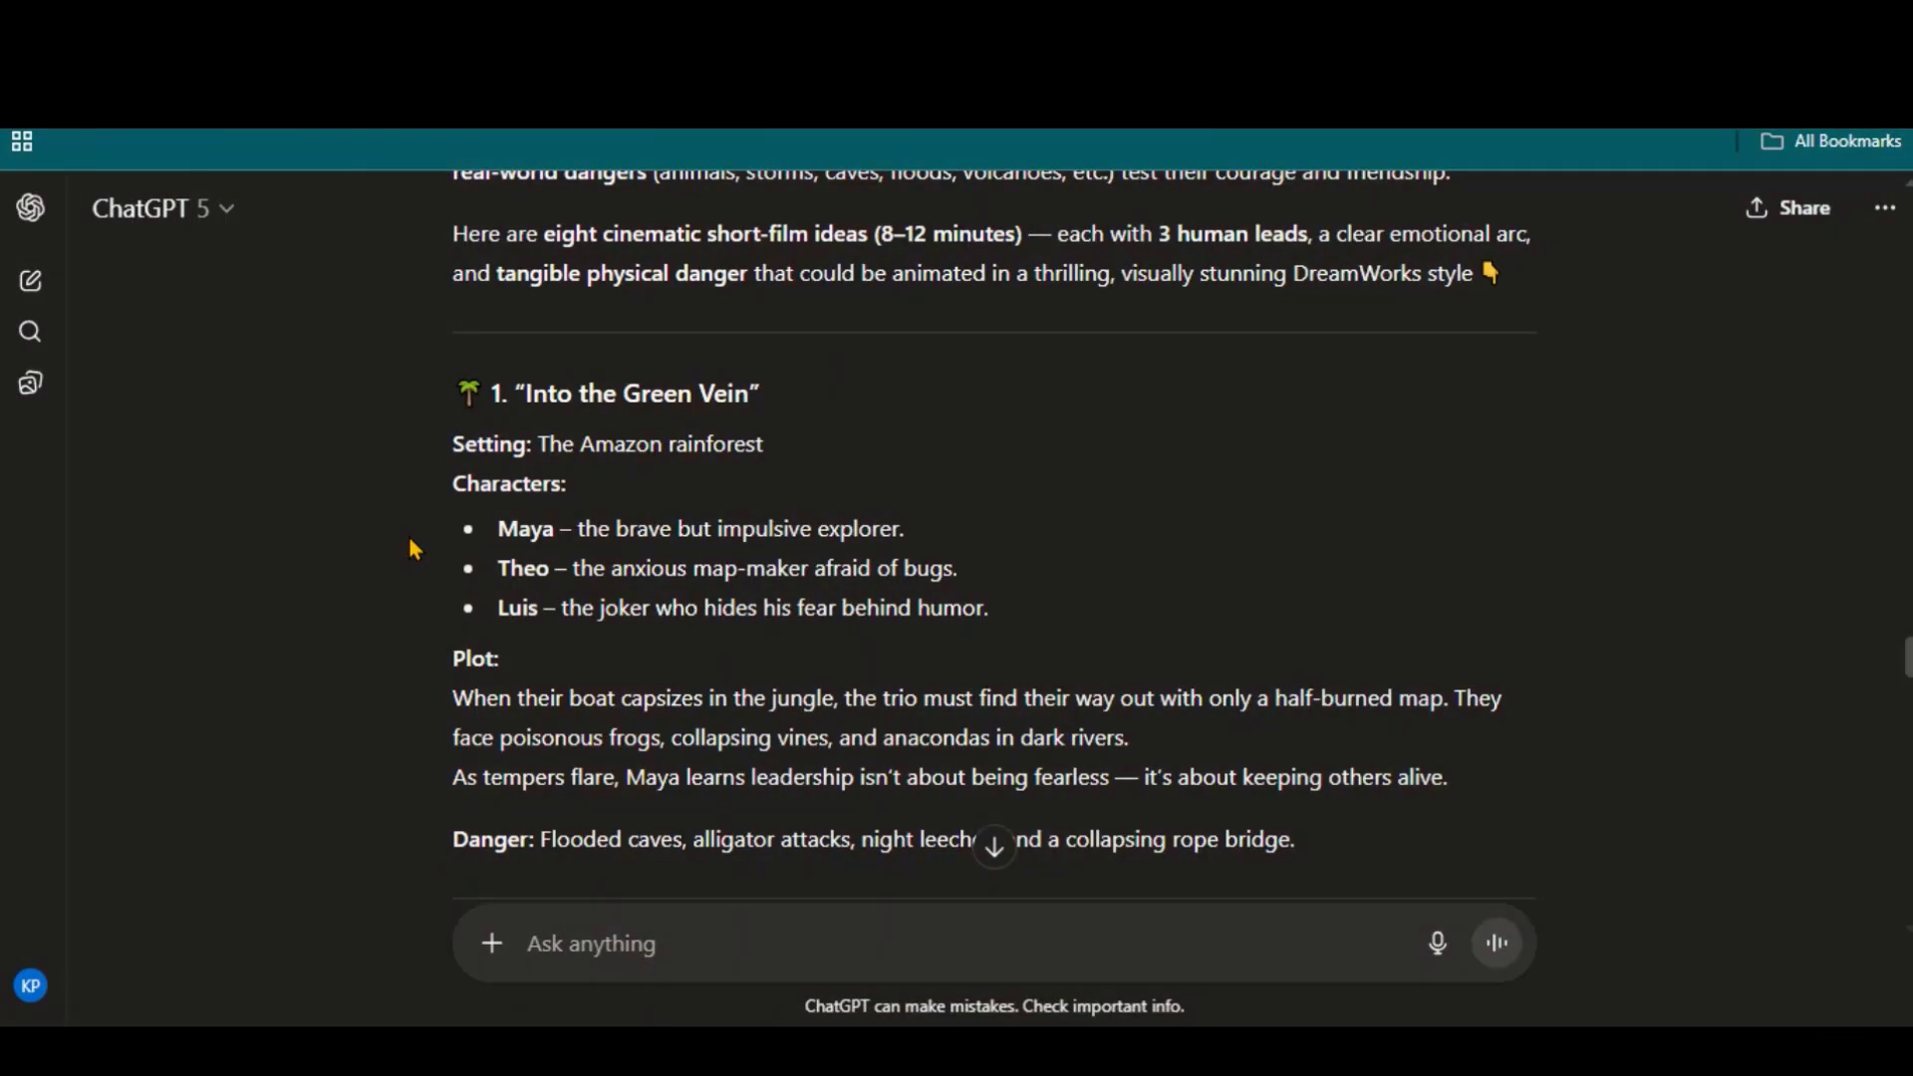
# Step: Copy the whole Into the Green Vein idea
pyautogui.moveTo(457, 387); pyautogui.dragTo(1289, 835)
pyautogui.rightClick(885, 780)
pyautogui.click(926, 406)
pyautogui.click(653, 942)
# Step: Paste the Into the Green Vein idea and send it to be expanded into a full story
pyautogui.hotkey('ctrl', 'v')
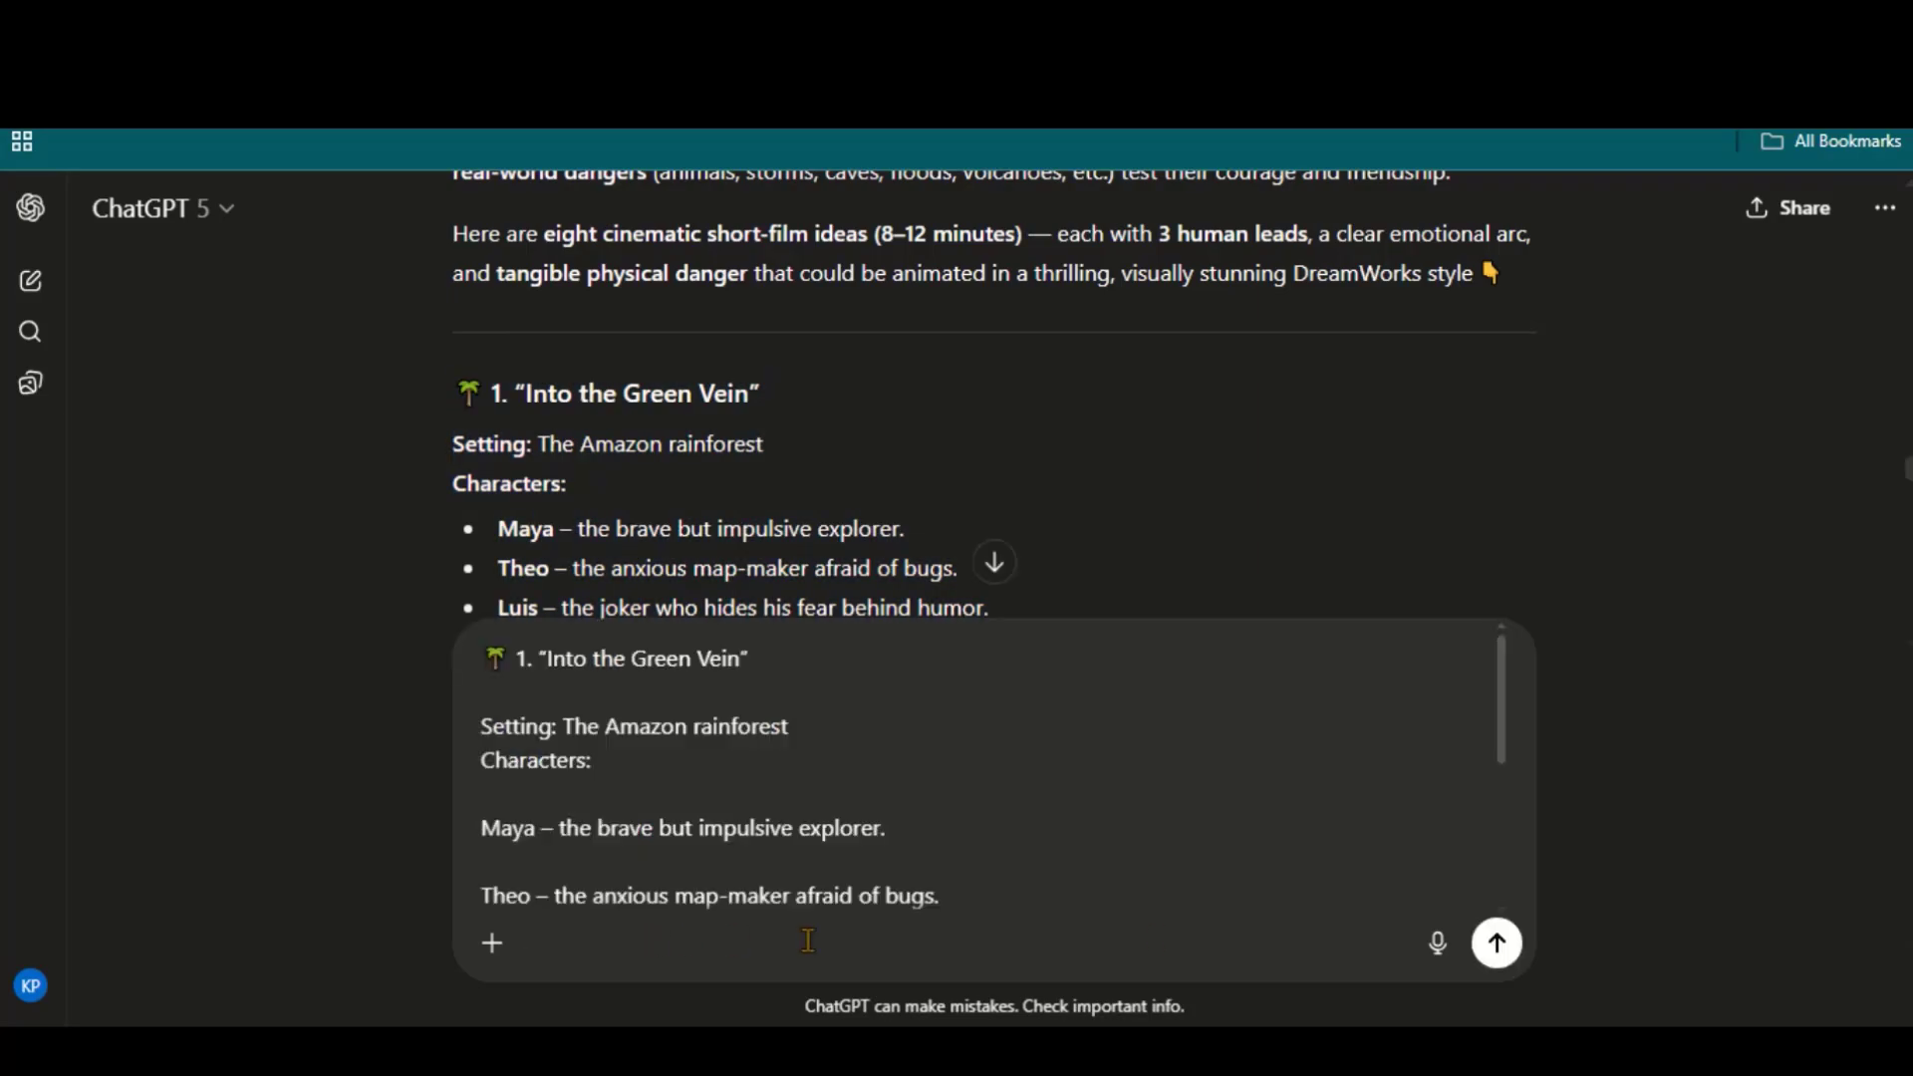
pyautogui.click(1498, 943)
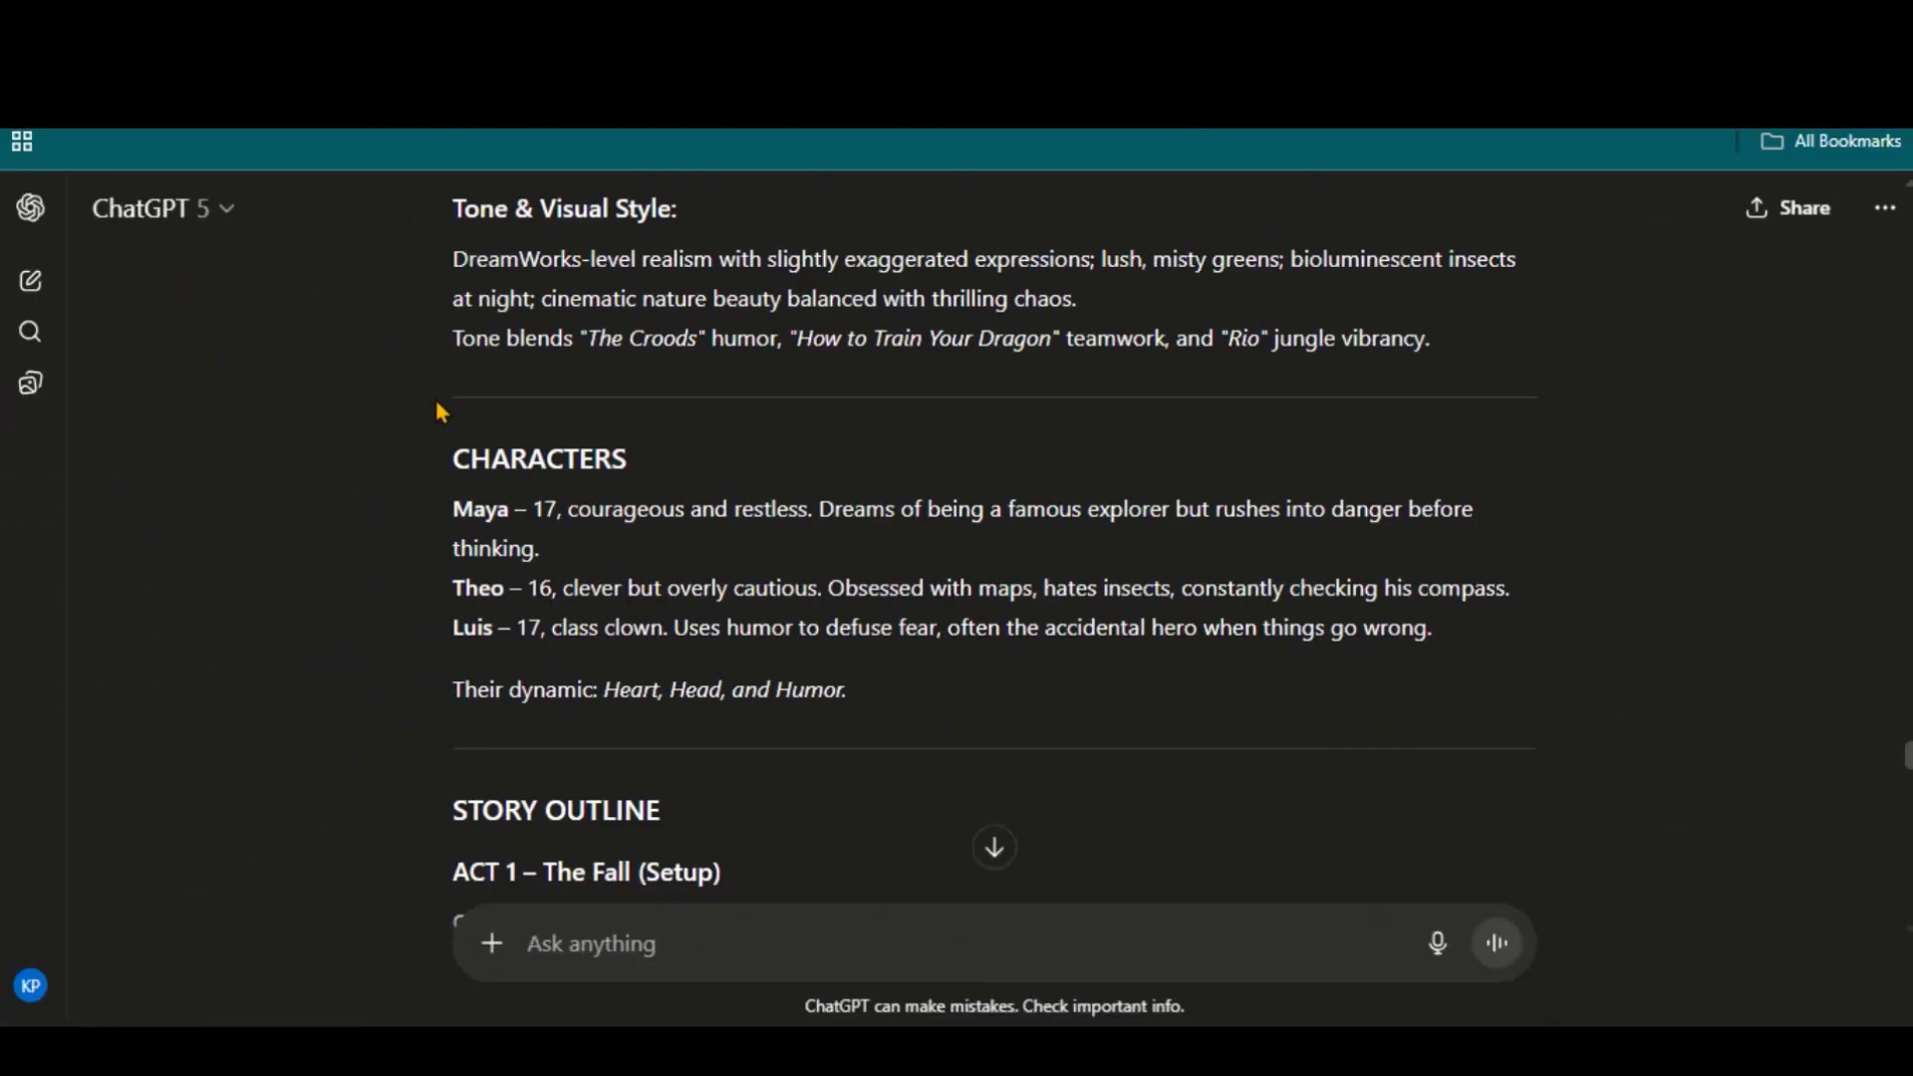
pyautogui.scroll(-15, 439, 409)
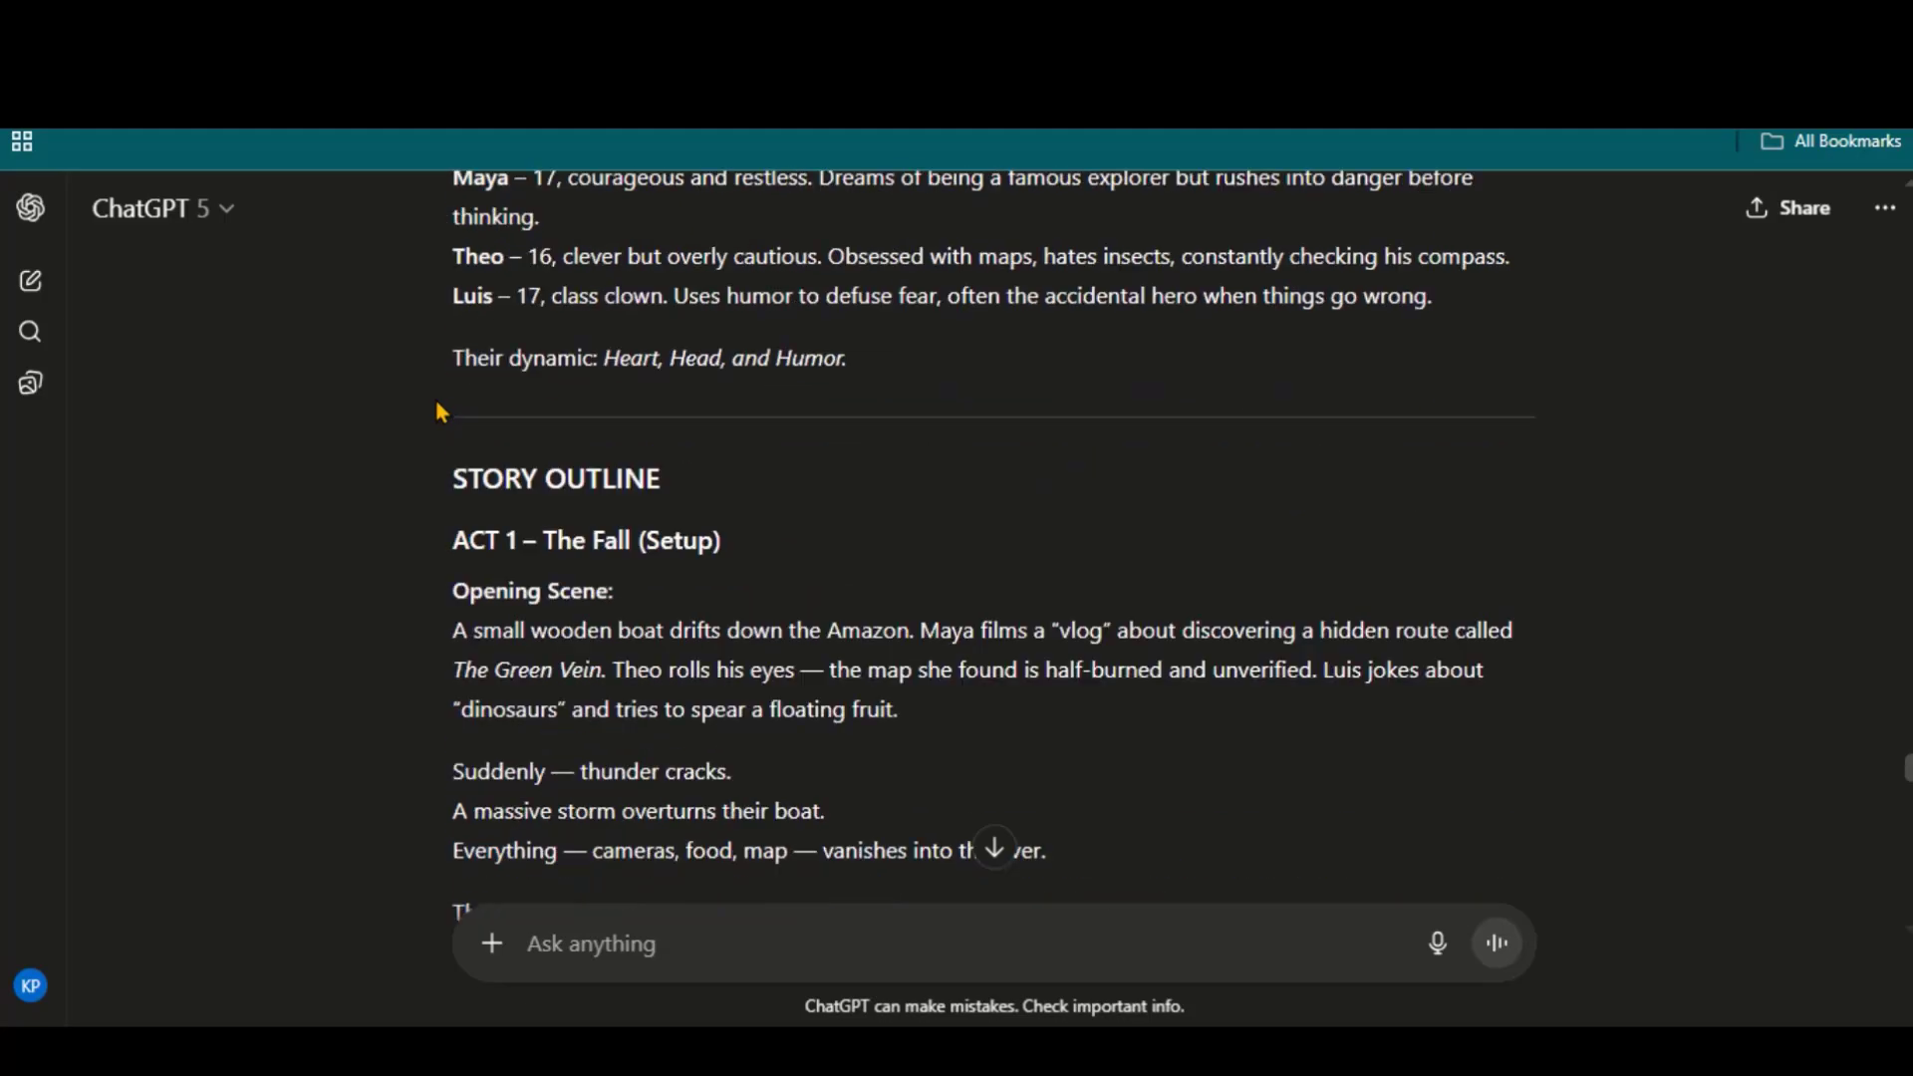
pyautogui.scroll(-15, 399, 610)
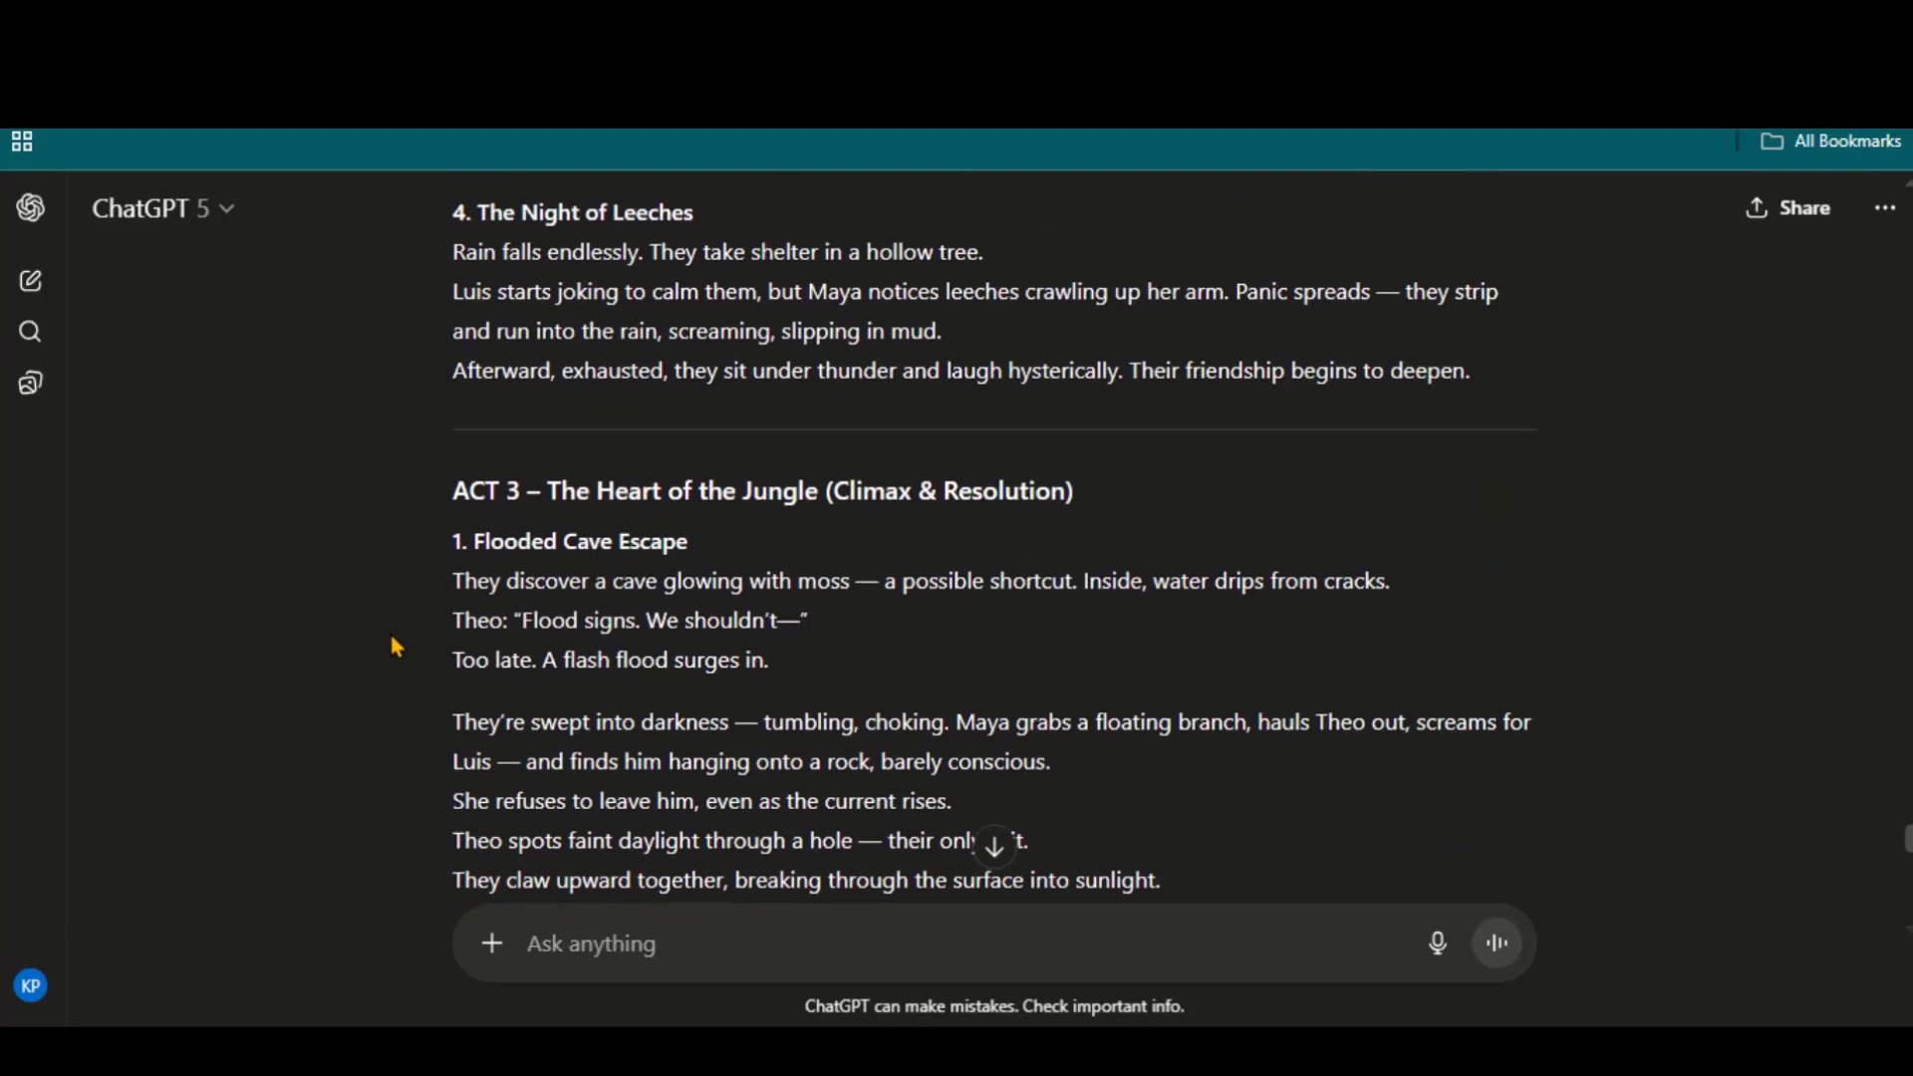
pyautogui.scroll(-15, 581, 515)
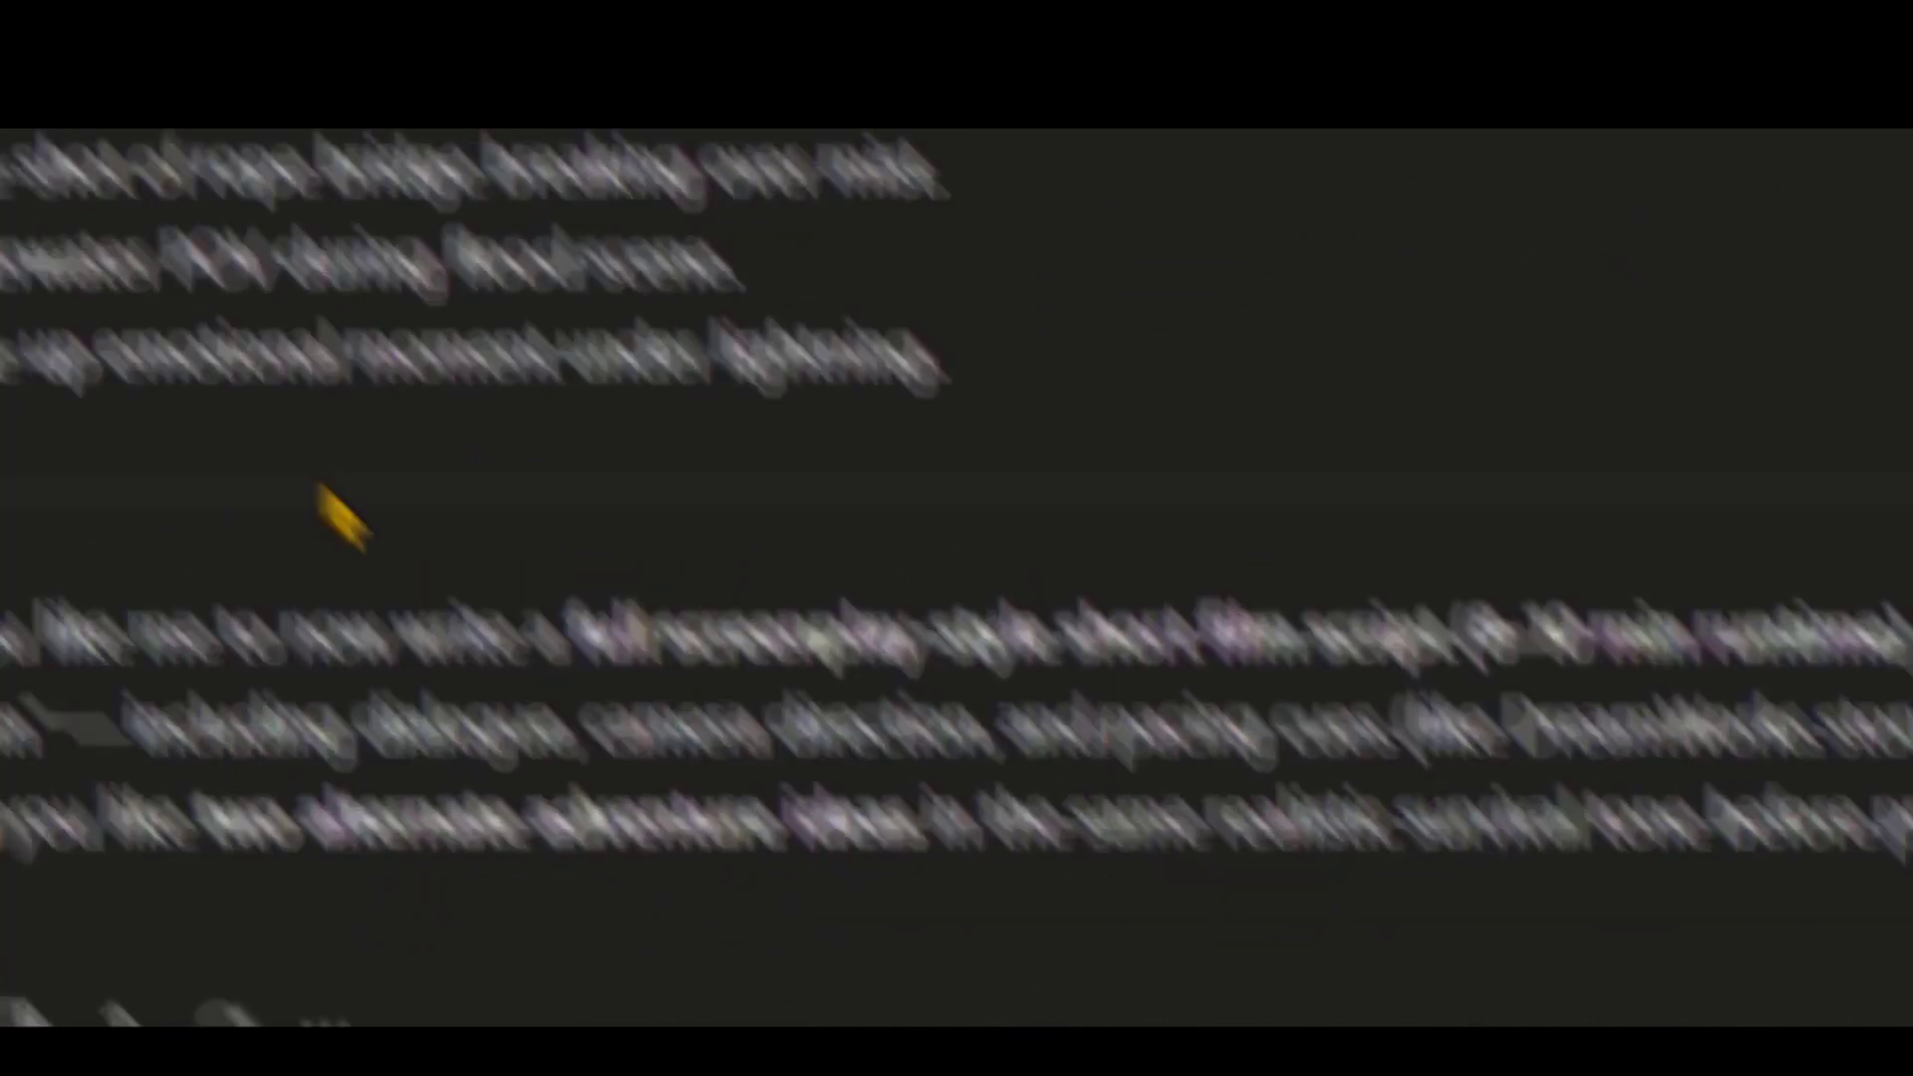
# Step: Request a breakdown of the story into 8-second scenes totalling about 80 seconds
pyautogui.click(677, 944)
pyautogui.write('Breakdown the whole story into 8-10 scenes and each scene would be 8 seconds long.')
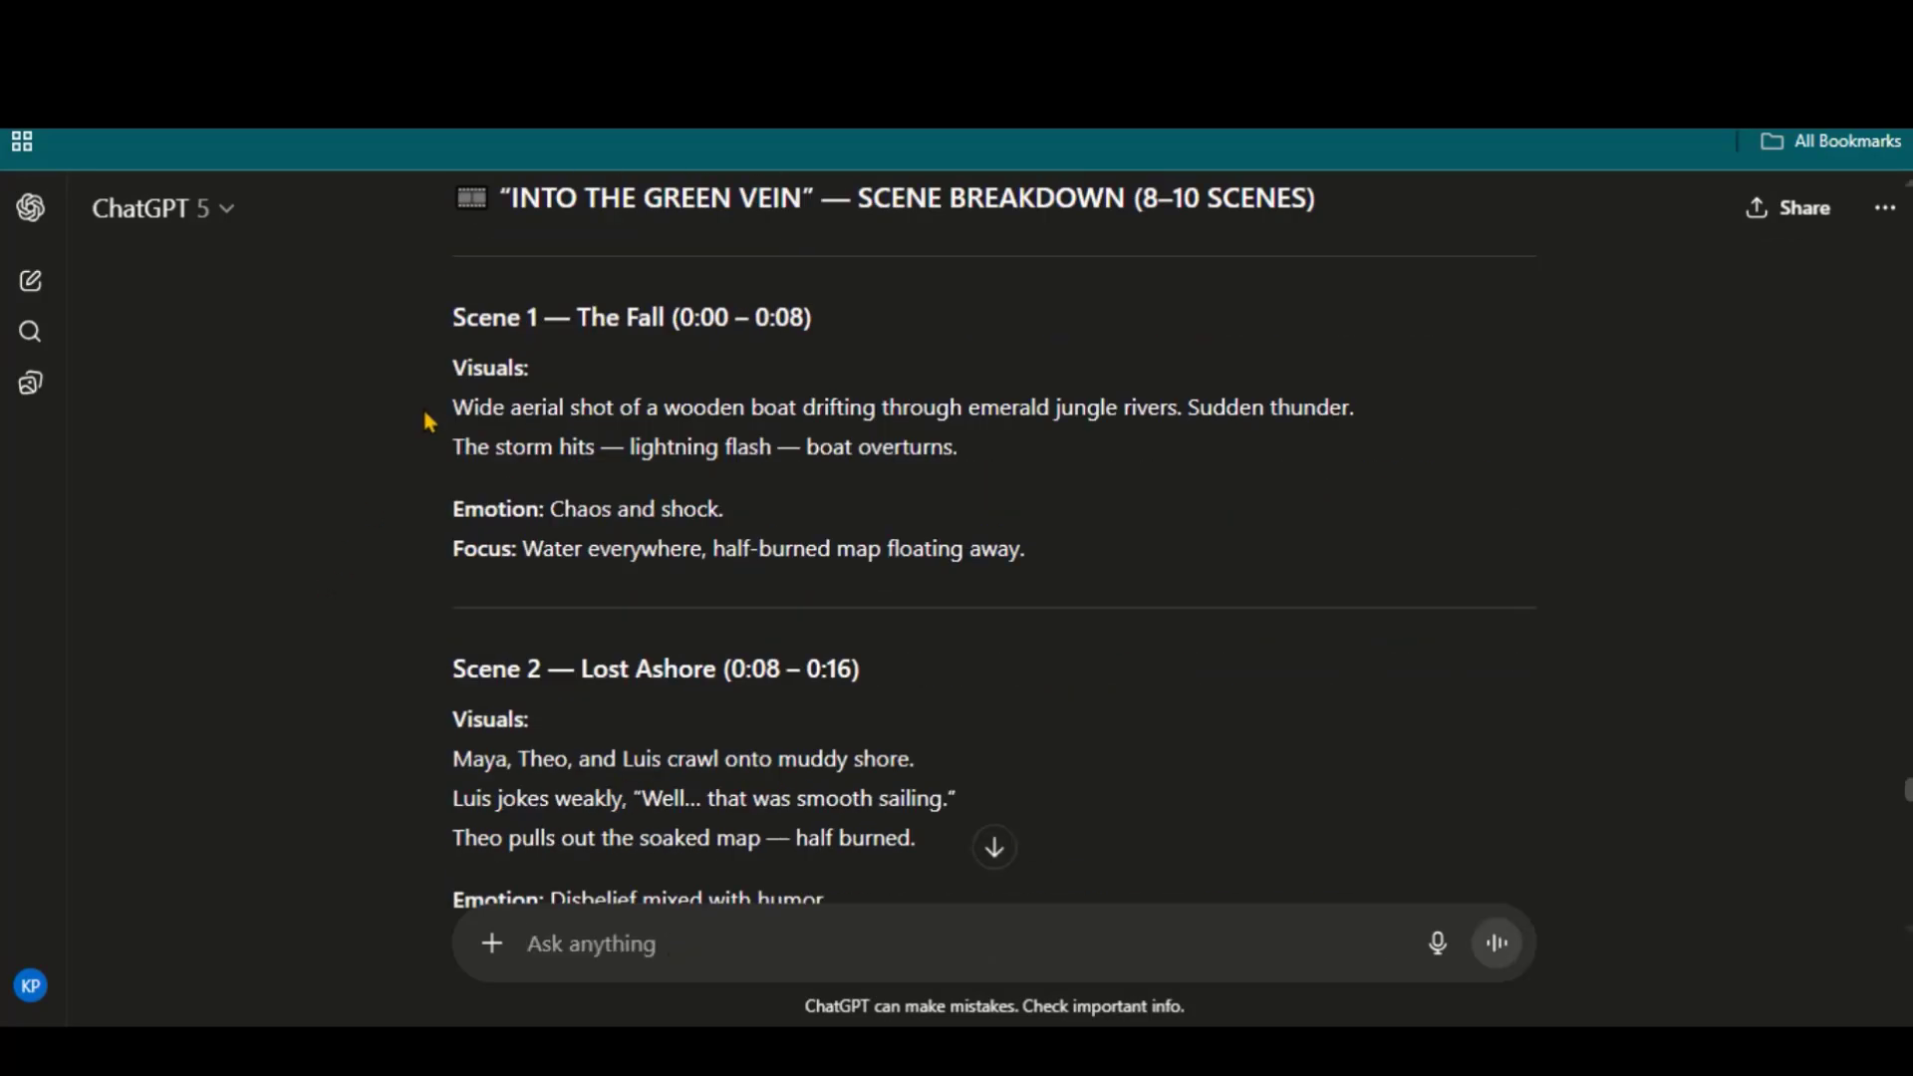
pyautogui.scroll(-12, 426, 414)
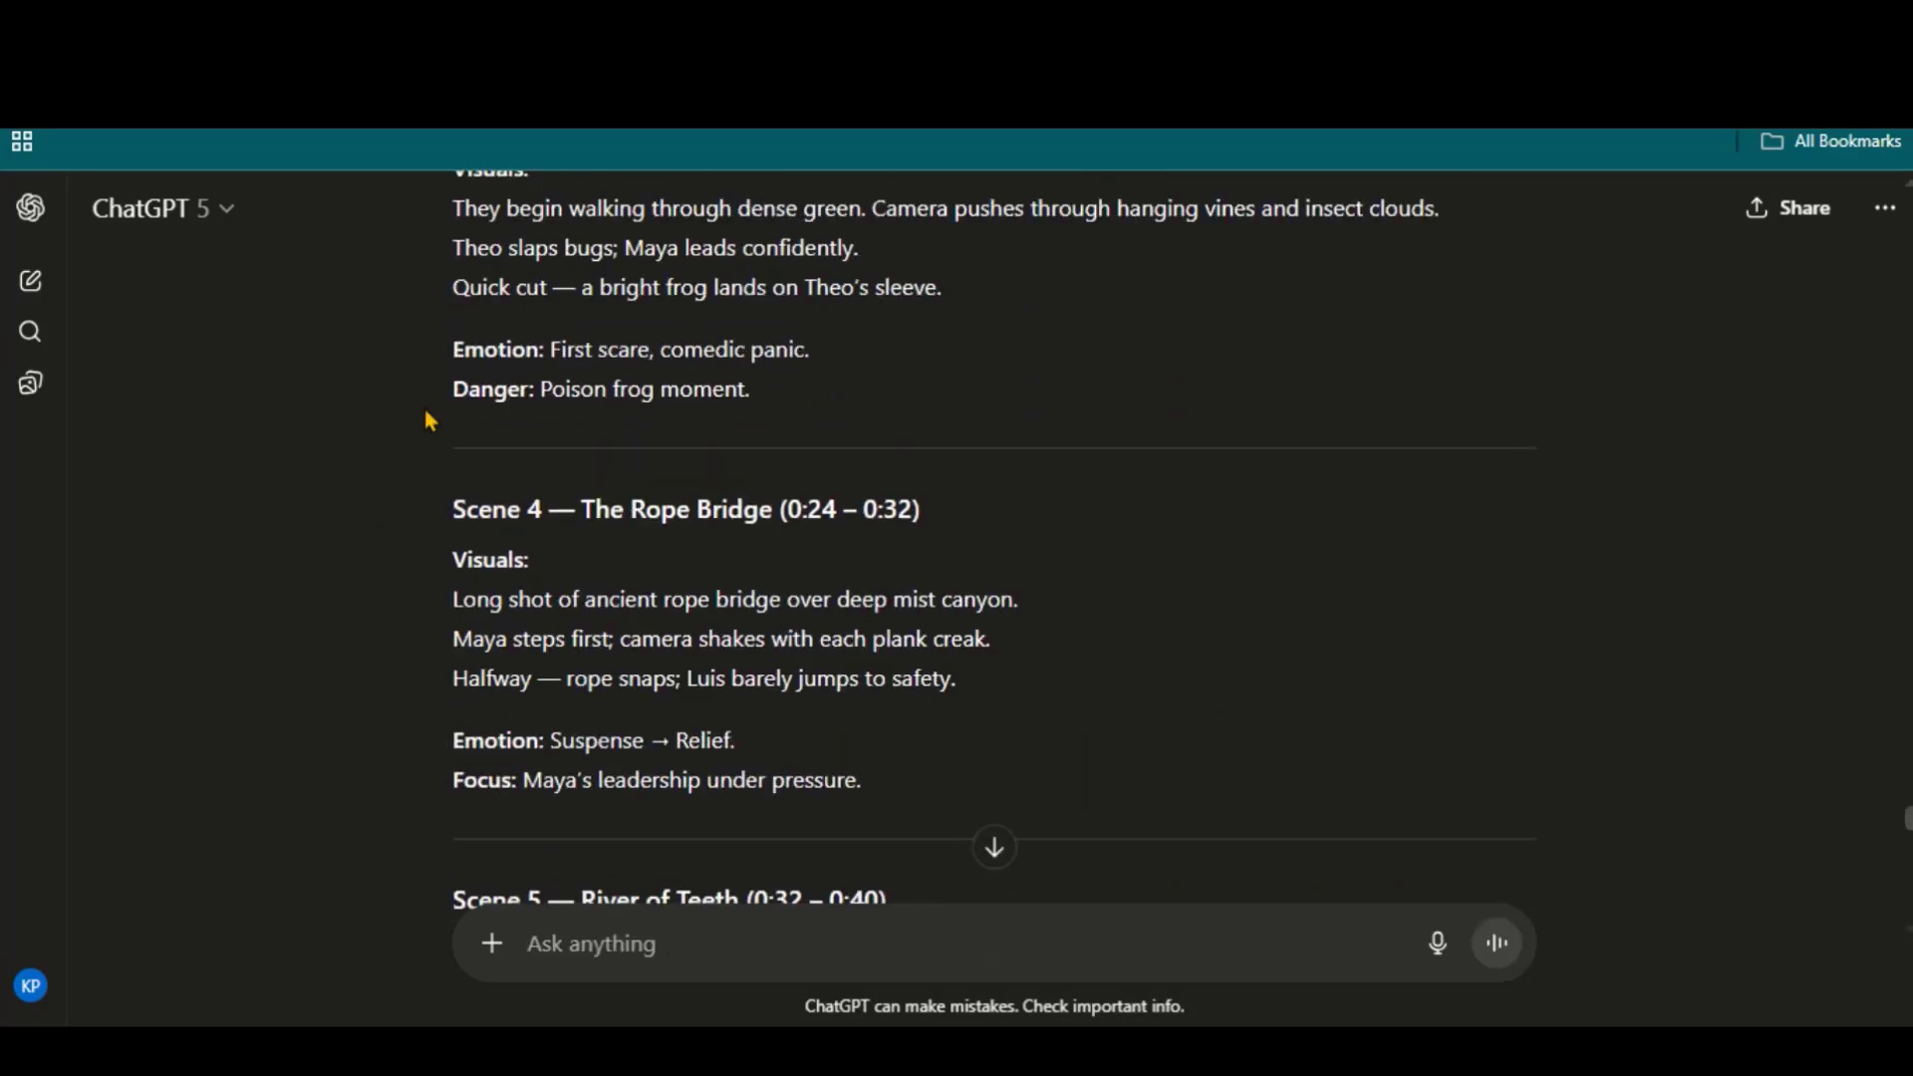
pyautogui.scroll(-15, 431, 418)
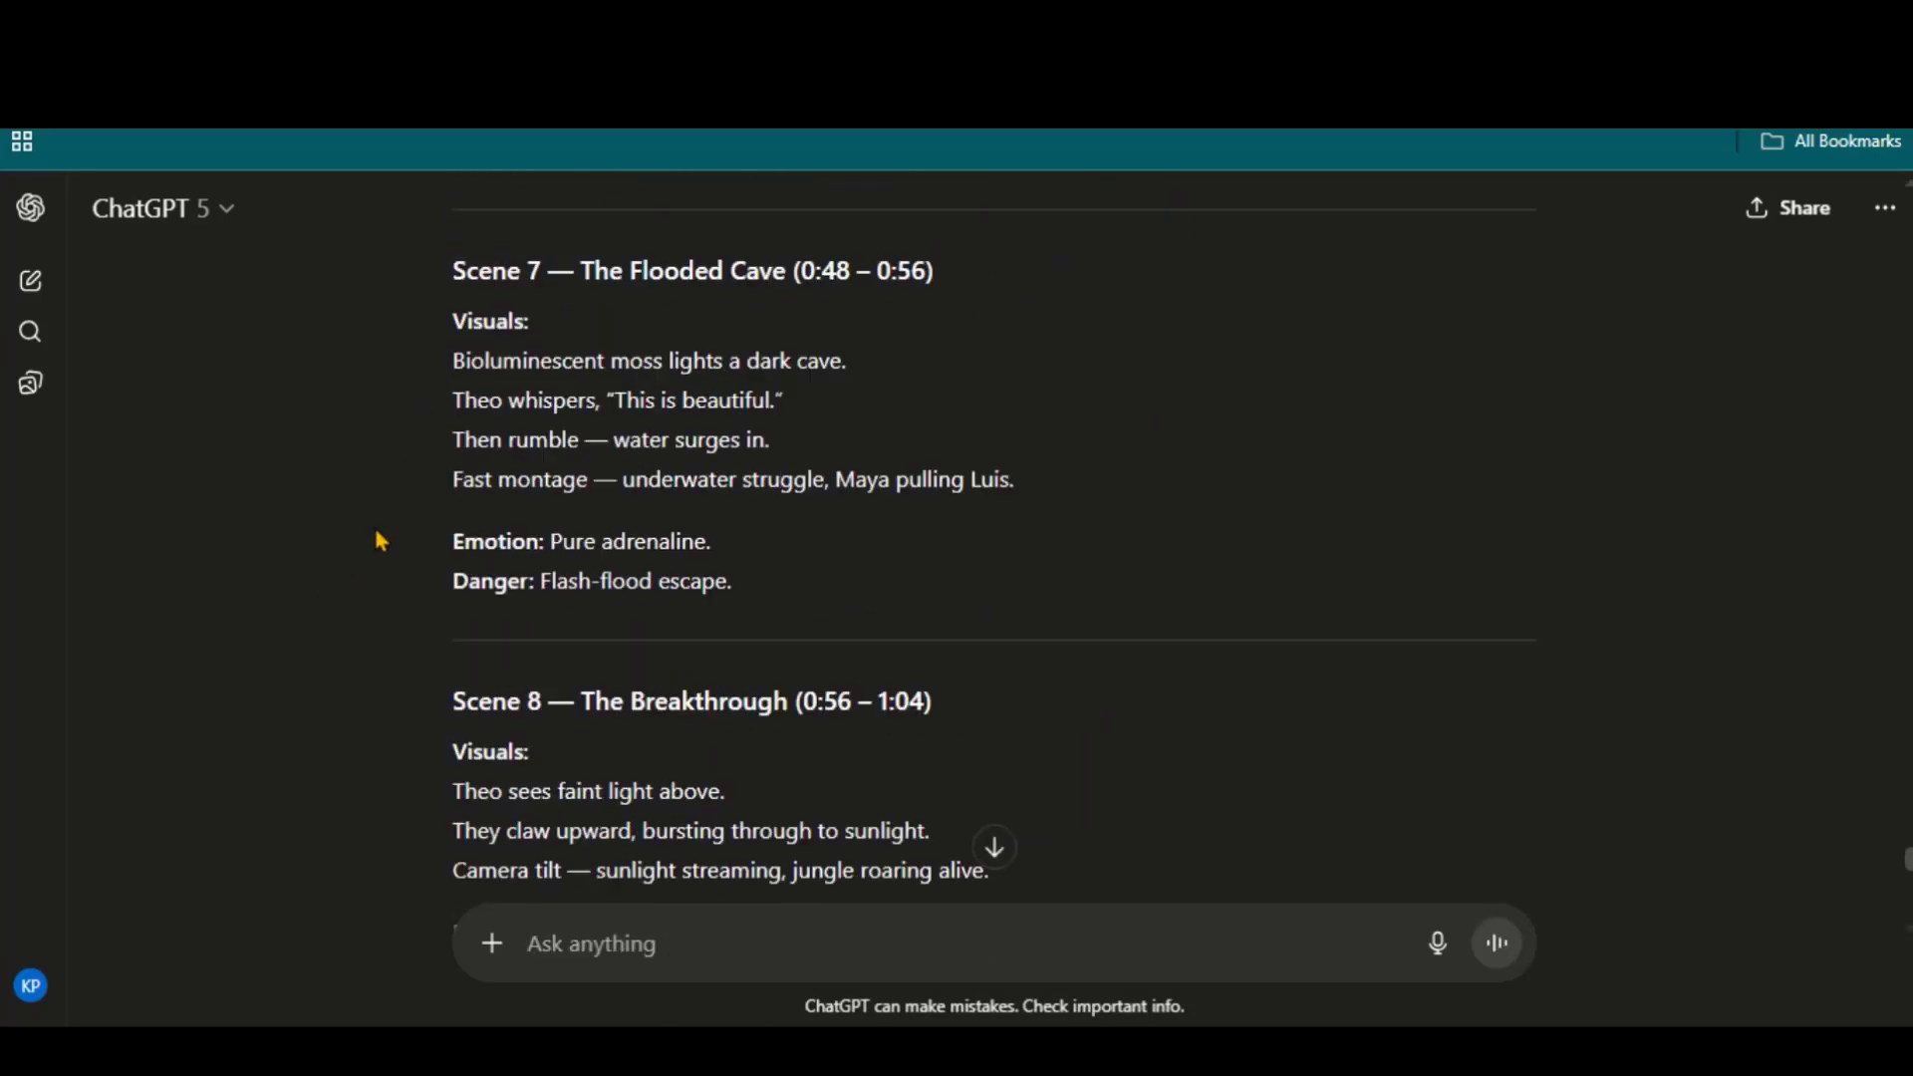
pyautogui.scroll(-5, 374, 538)
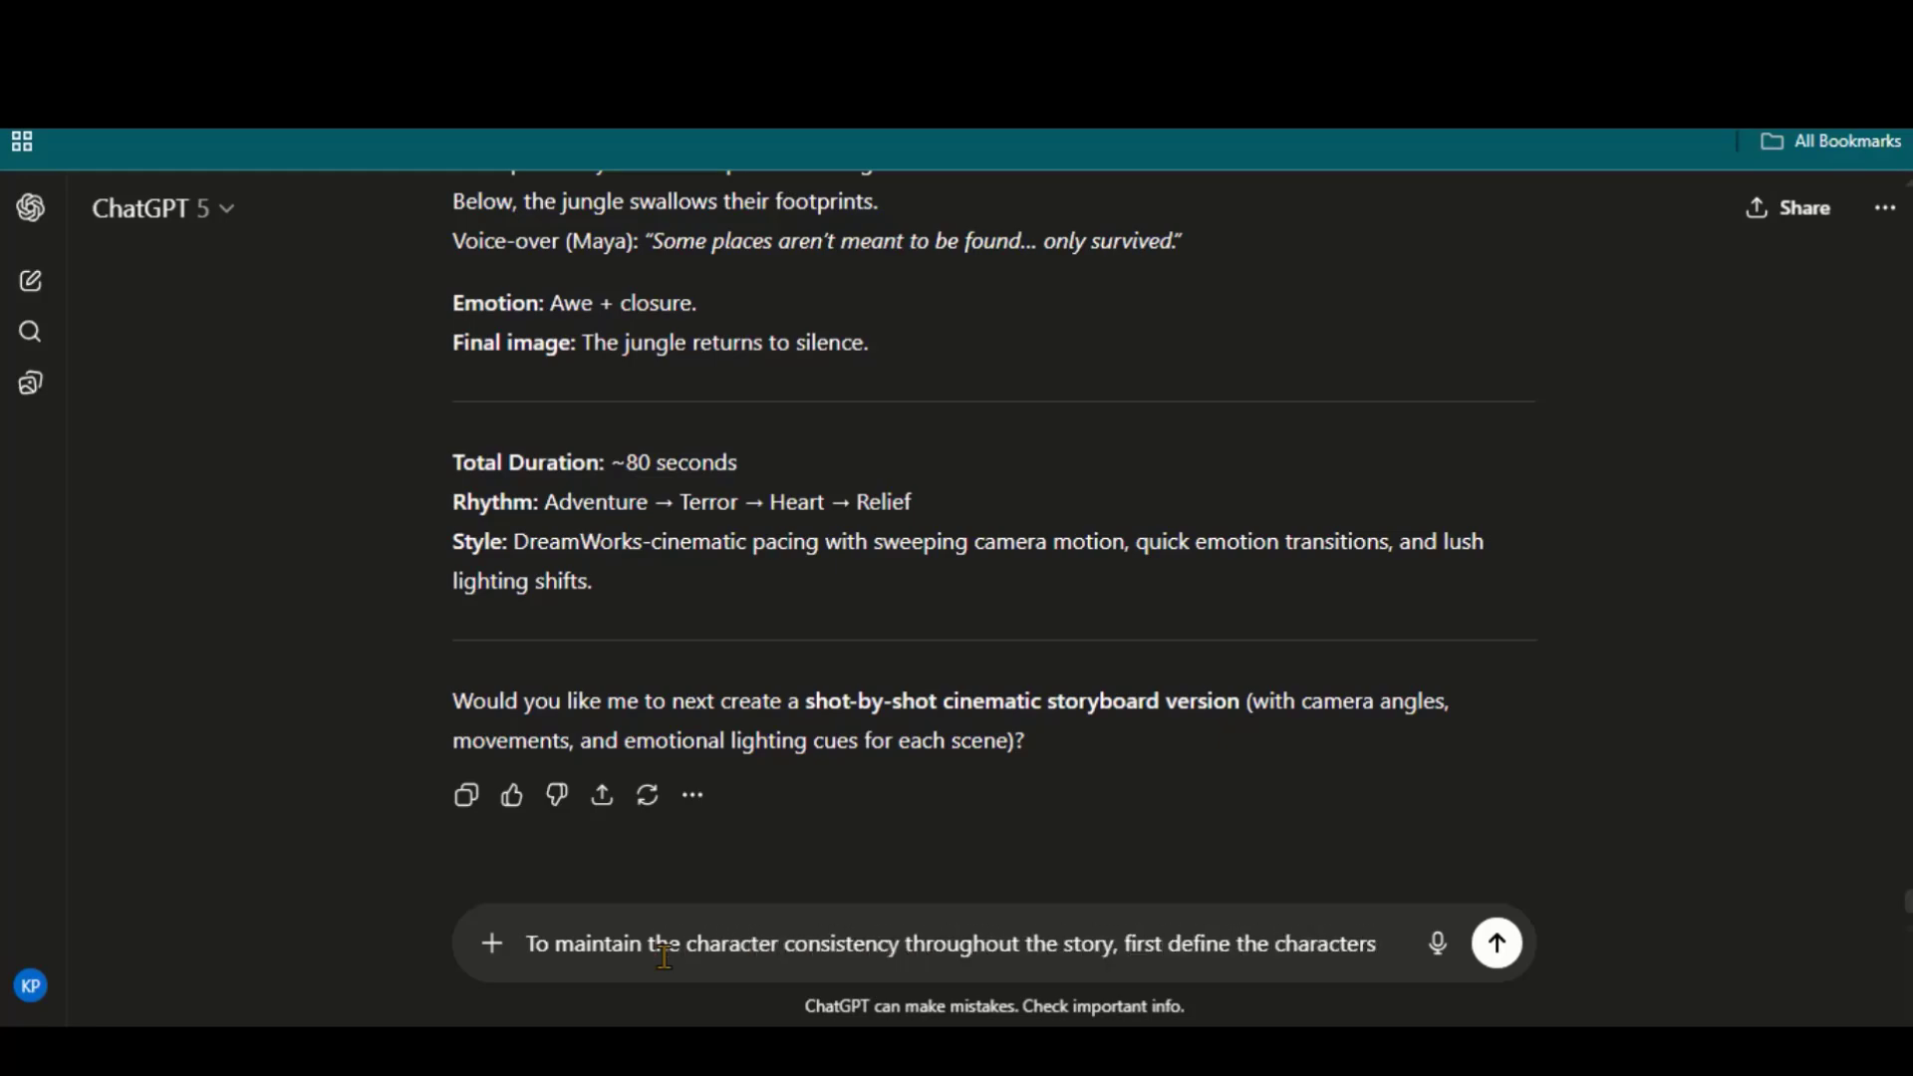
# Step: Ask ChatGPT to define the characters and give design prompts for each one
pyautogui.write('and give me the prompts for each chara')
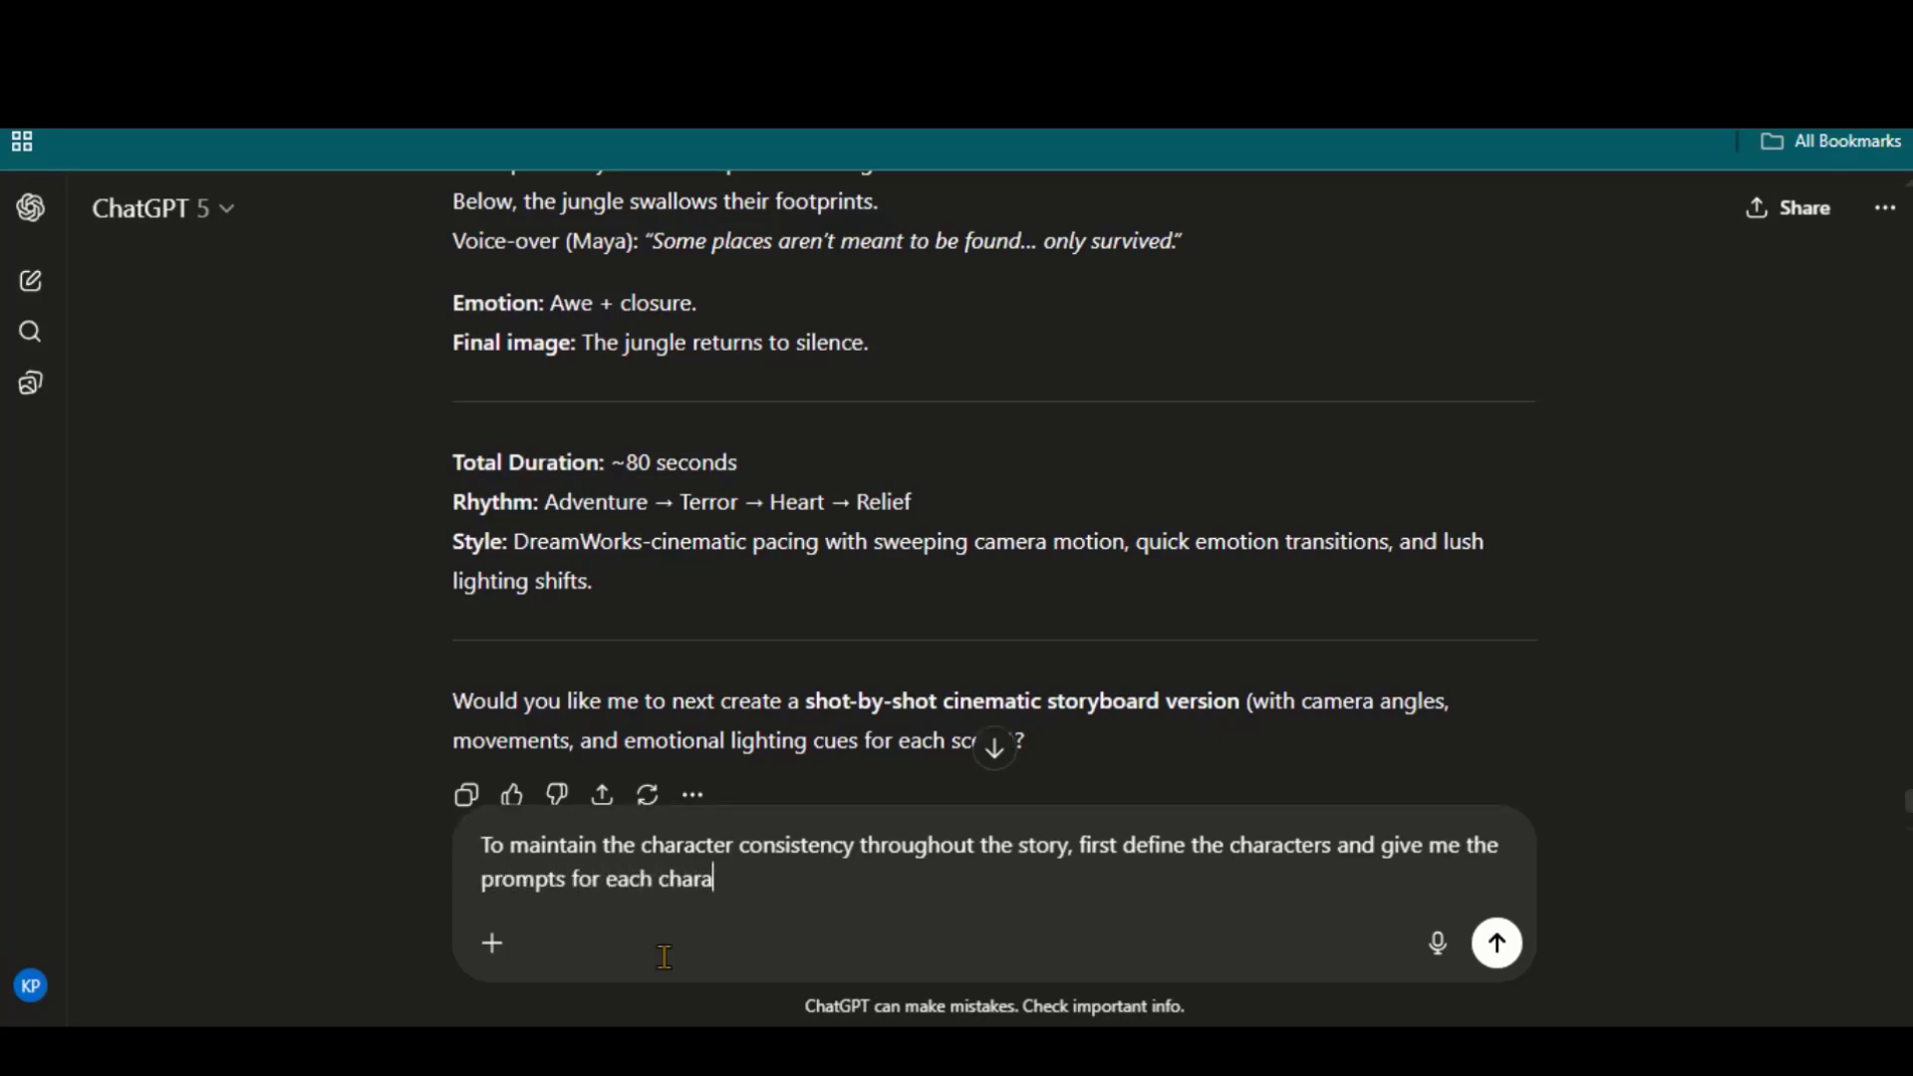
pyautogui.write('cters.')
pyautogui.hotkey('ctrl', 'a')
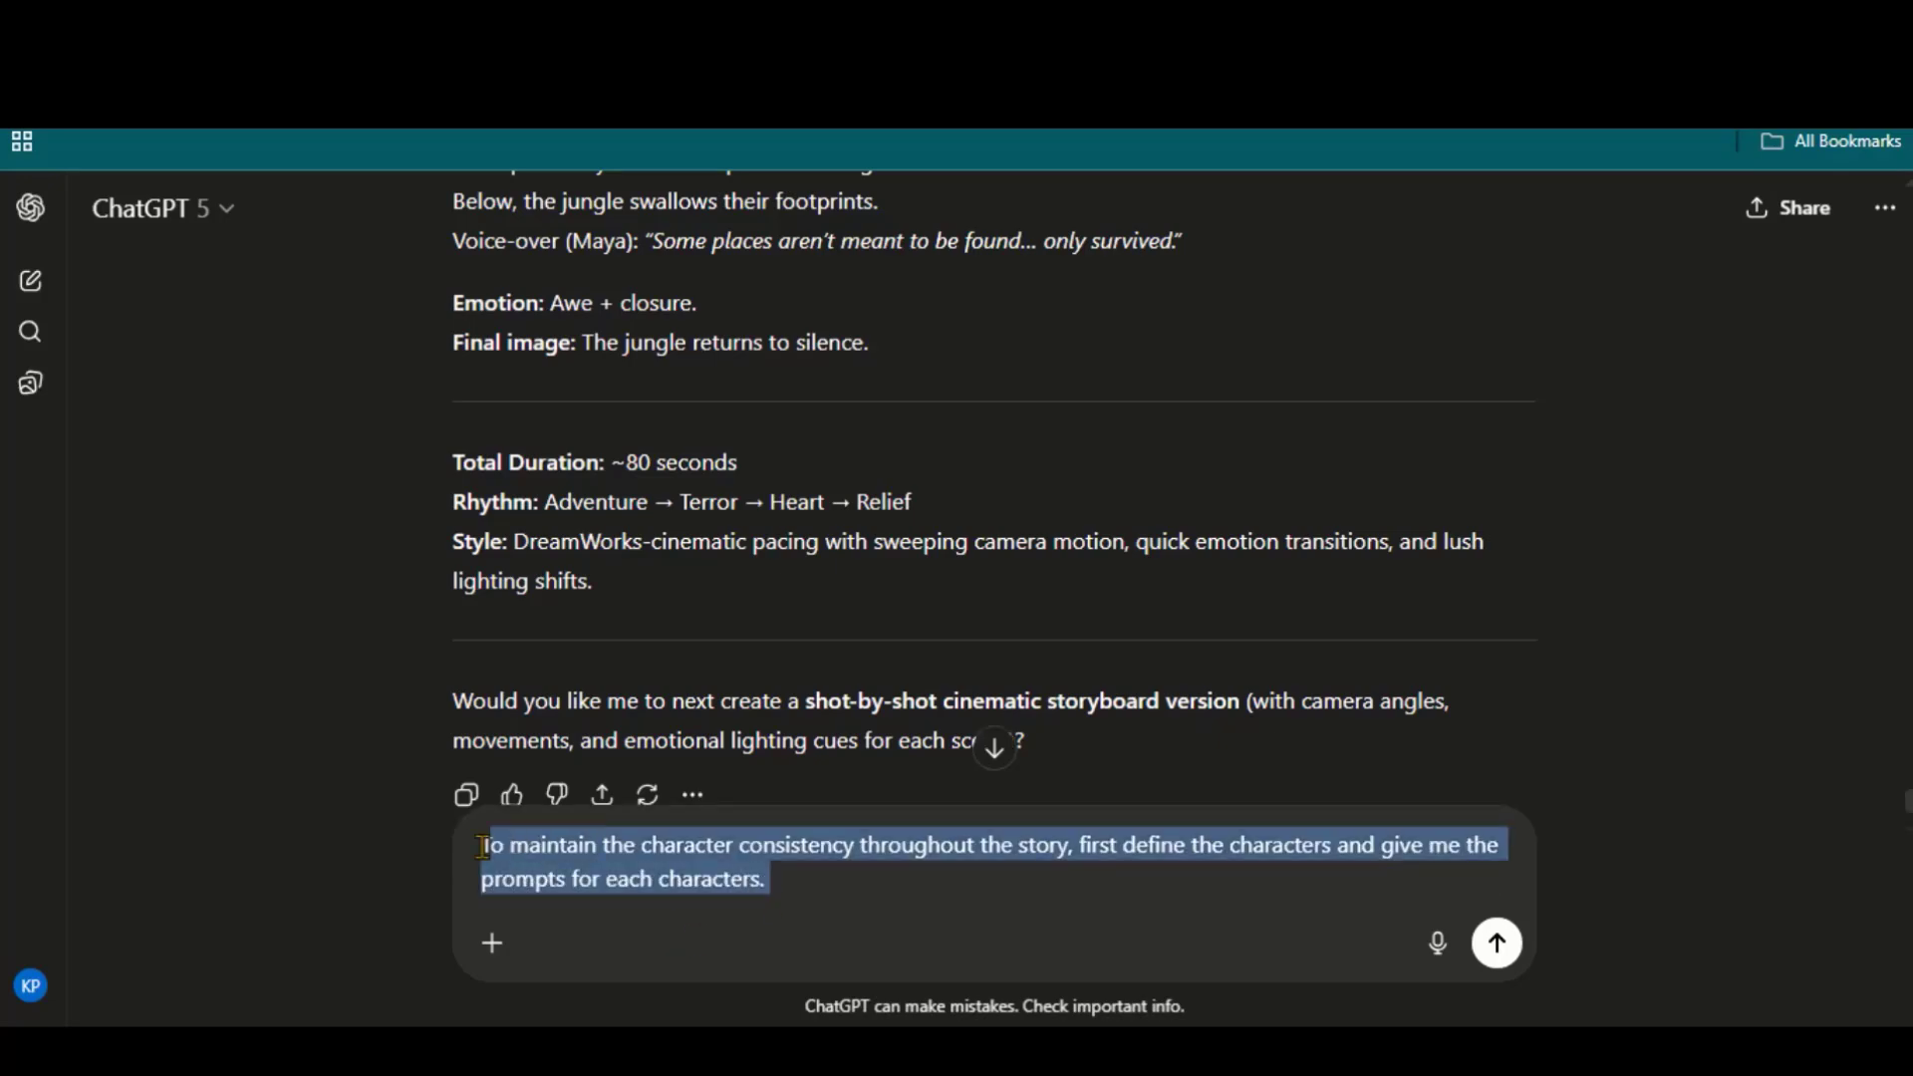
pyautogui.click(1496, 942)
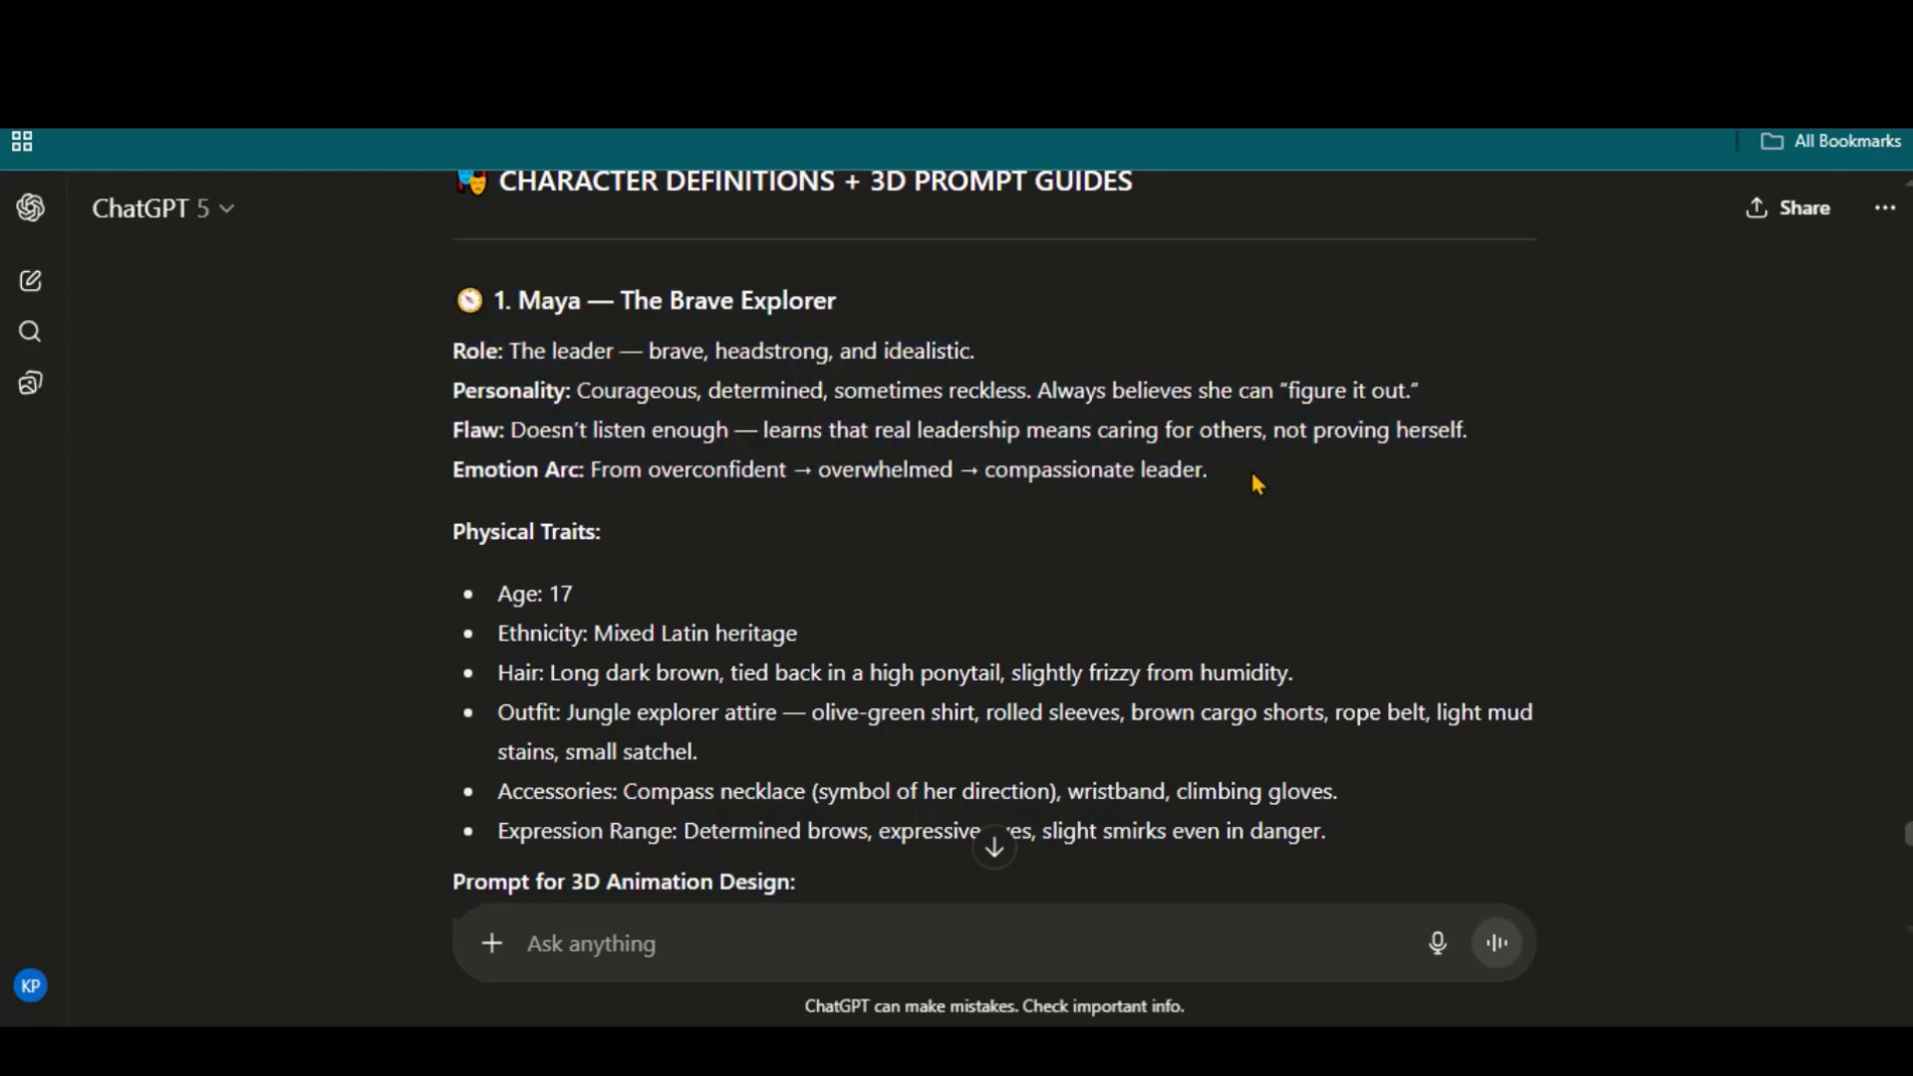
pyautogui.scroll(-5, 626, 299)
pyautogui.scroll(-10, 491, 468)
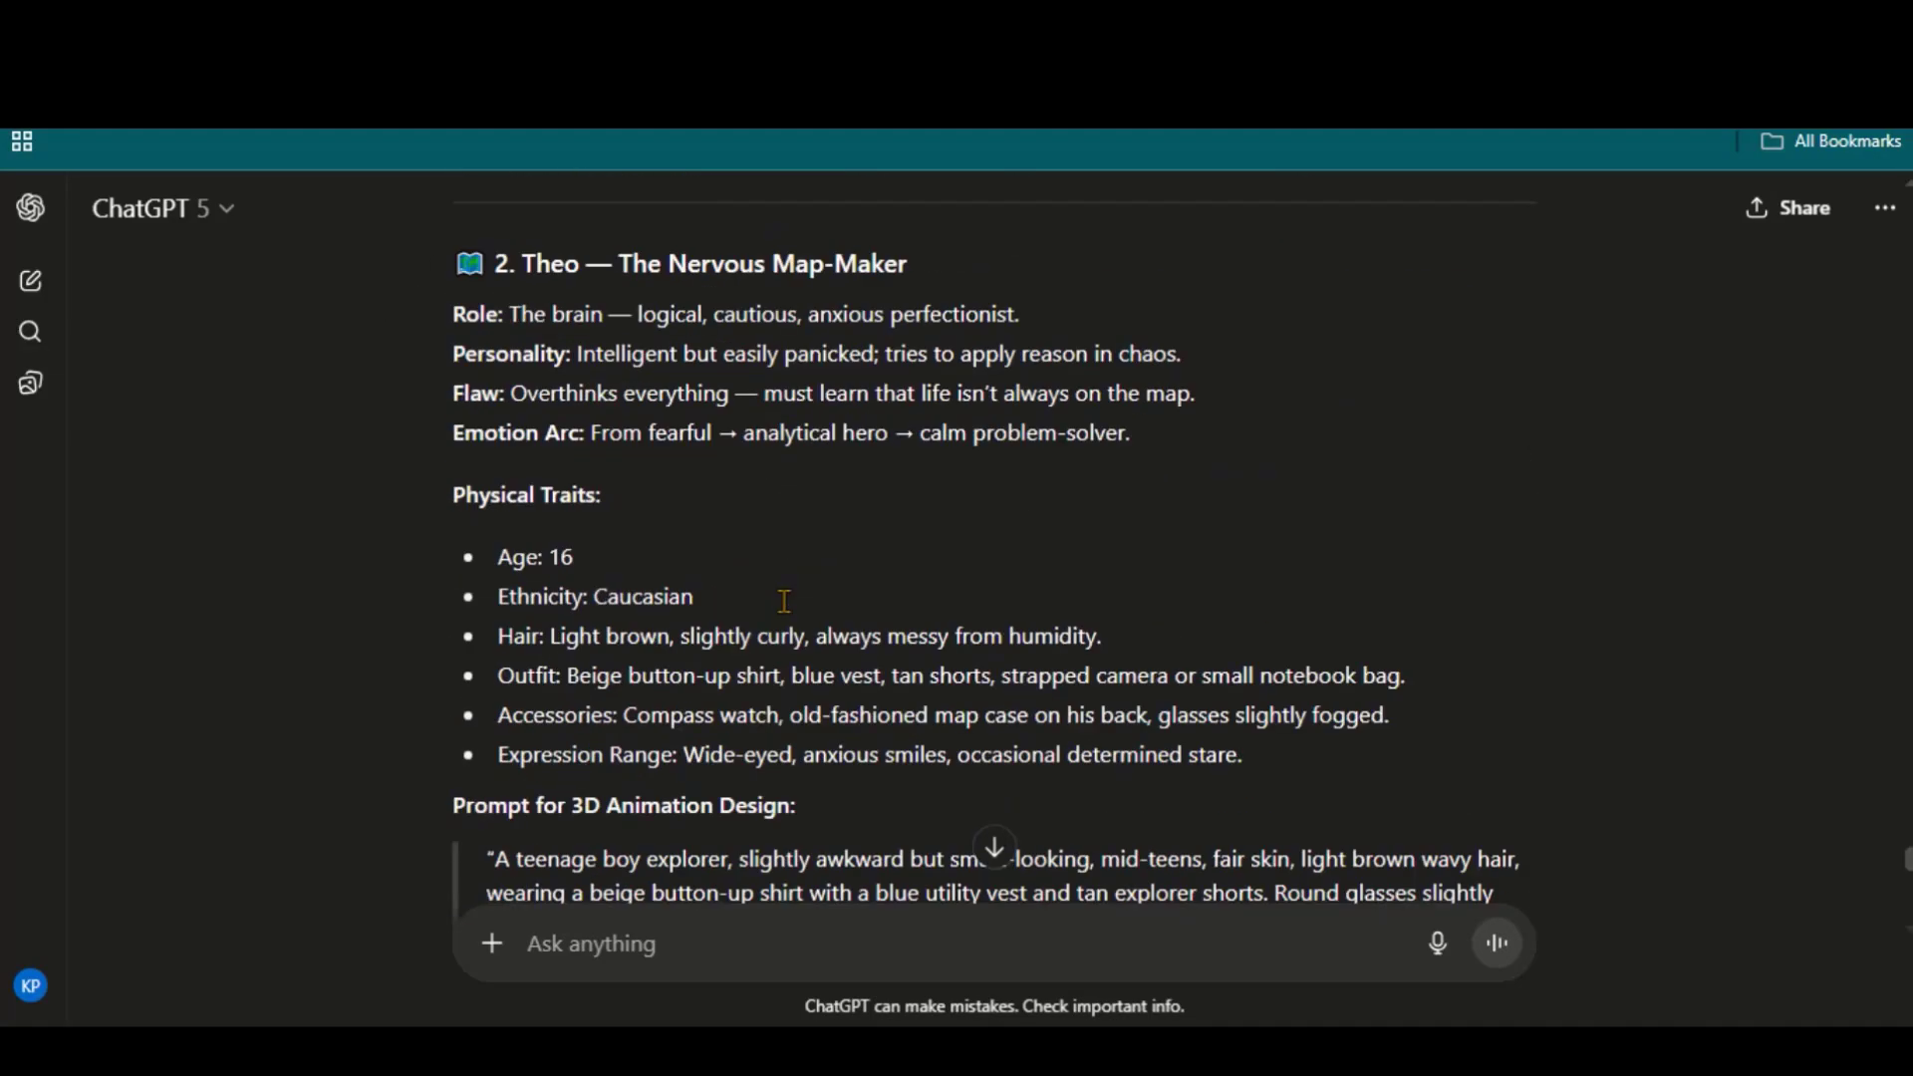
pyautogui.scroll(-7, 516, 516)
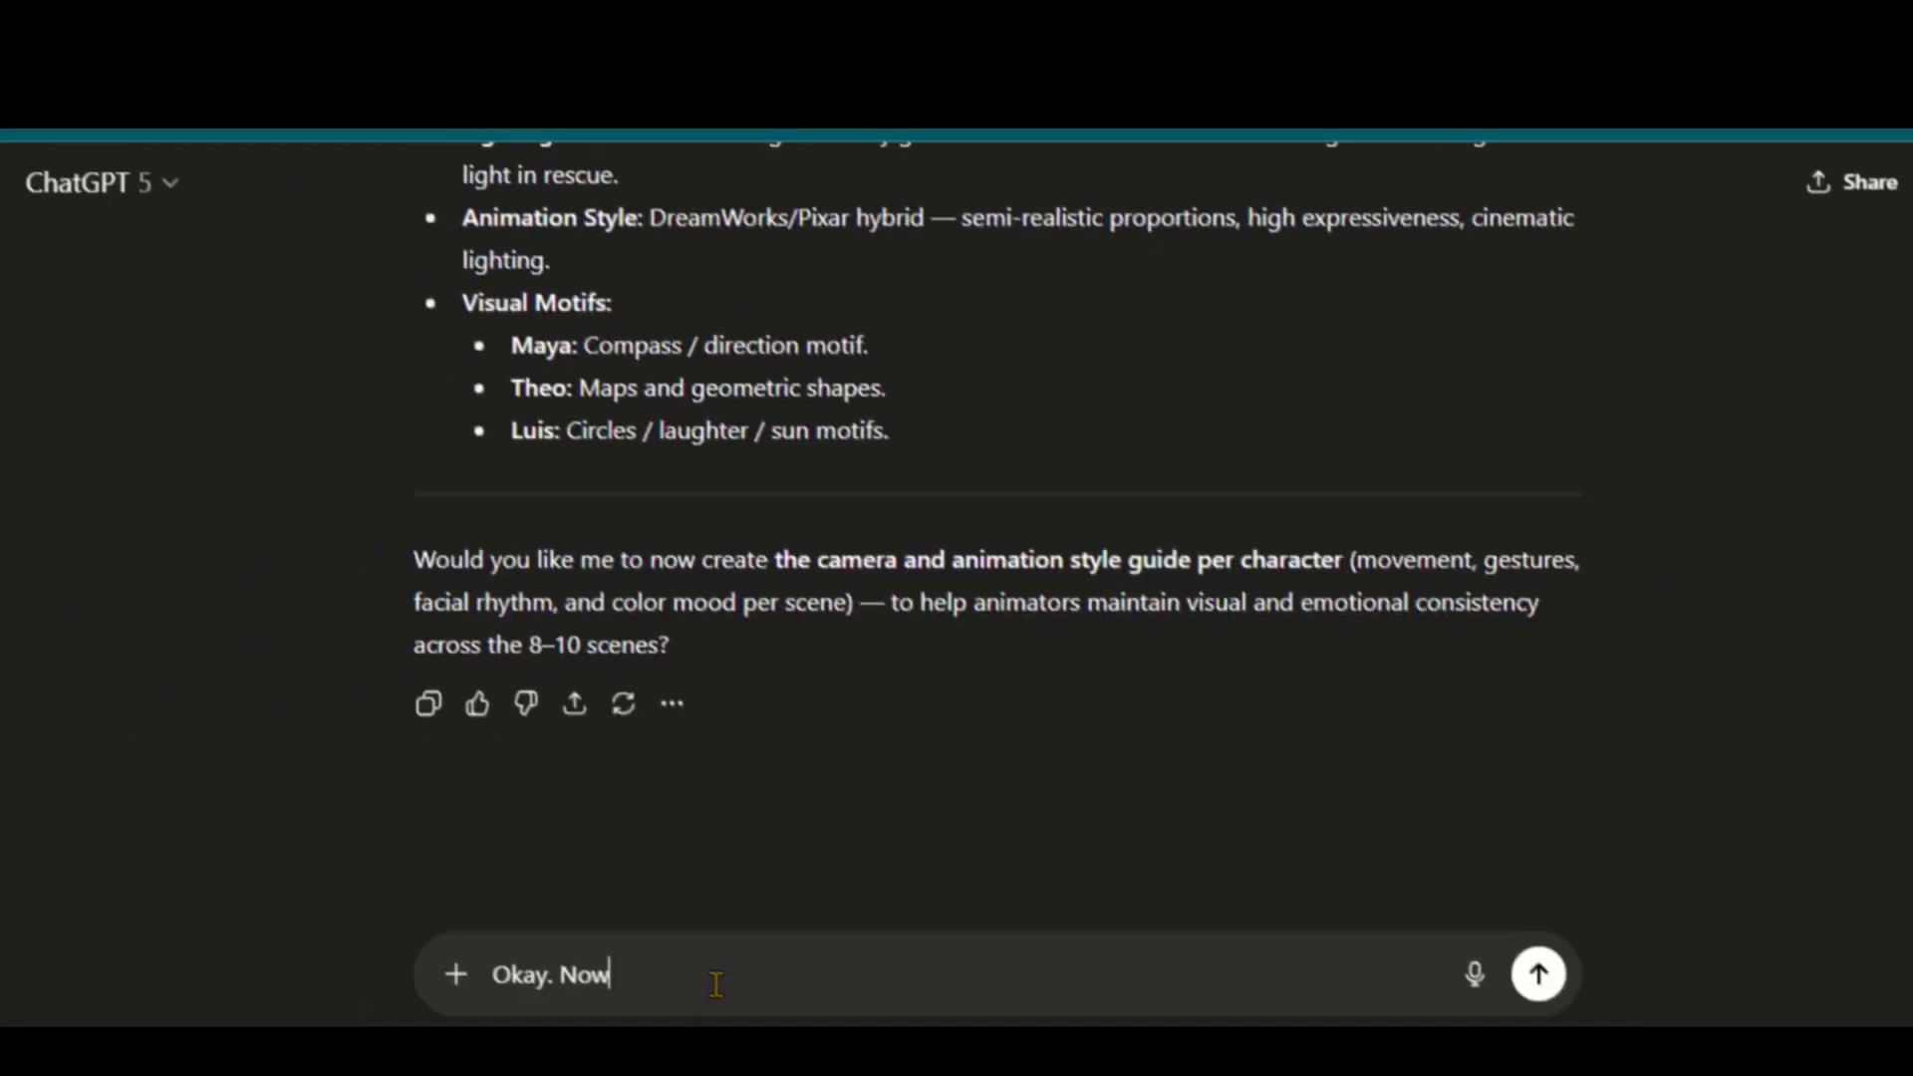
# Step: Request prompts for every scene that keep the characters consistent
pyautogui.write('give me the prompts for each scene and make sure to keep the characte')
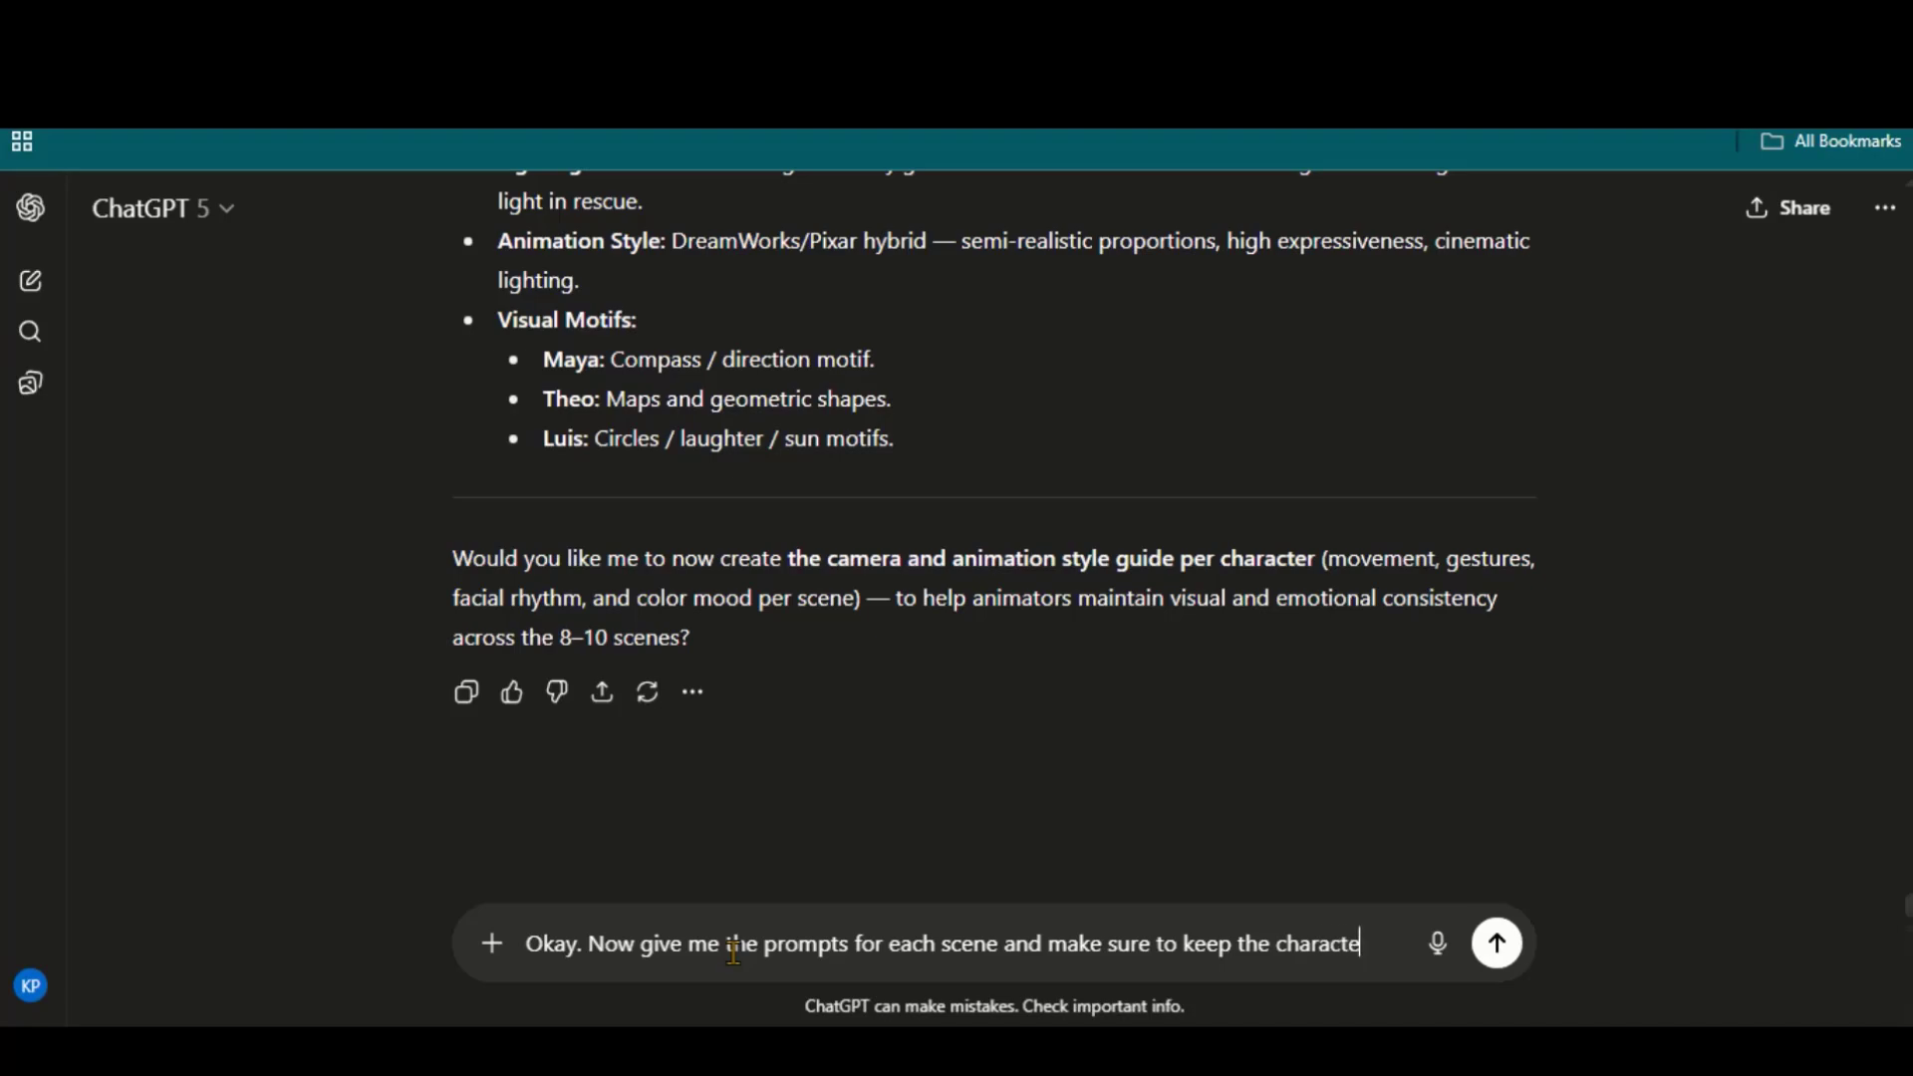
pyautogui.write('r consistency intact in')
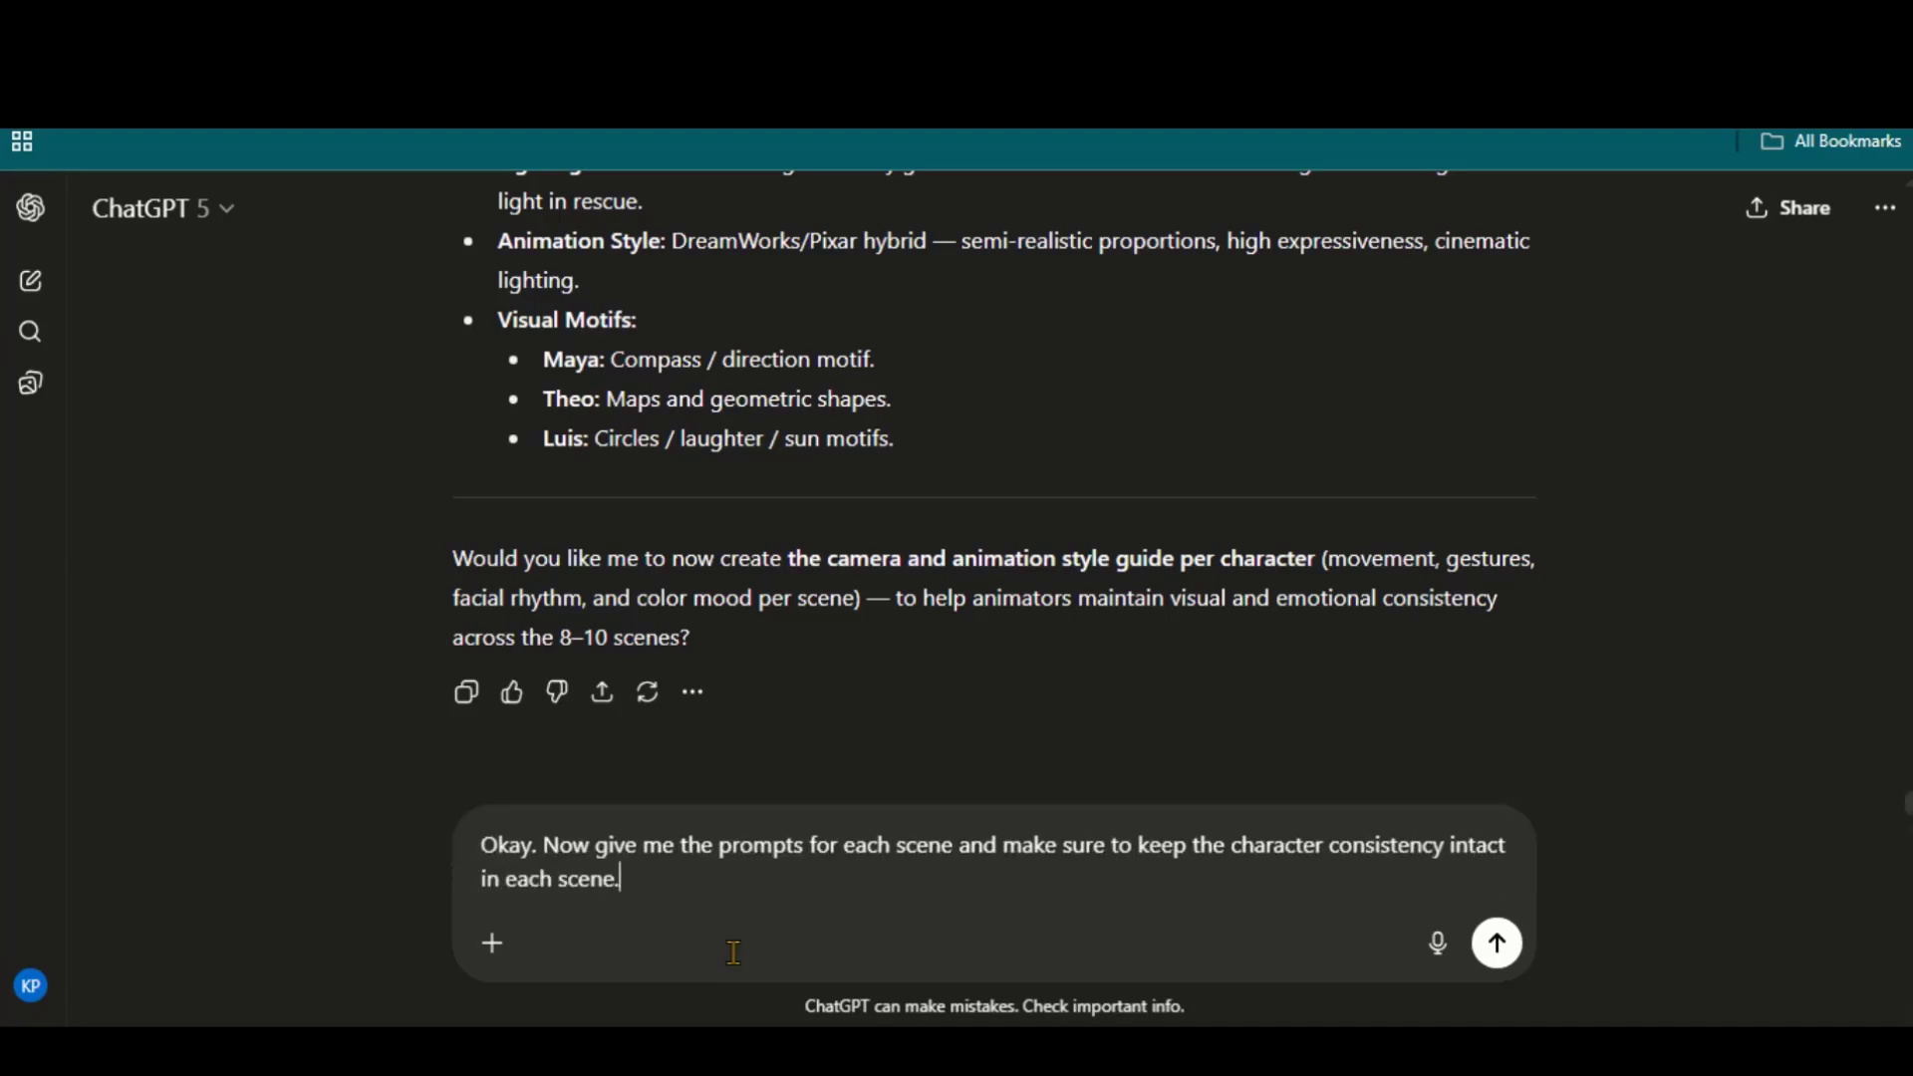
pyautogui.write(' each scene.')
pyautogui.press('Return')
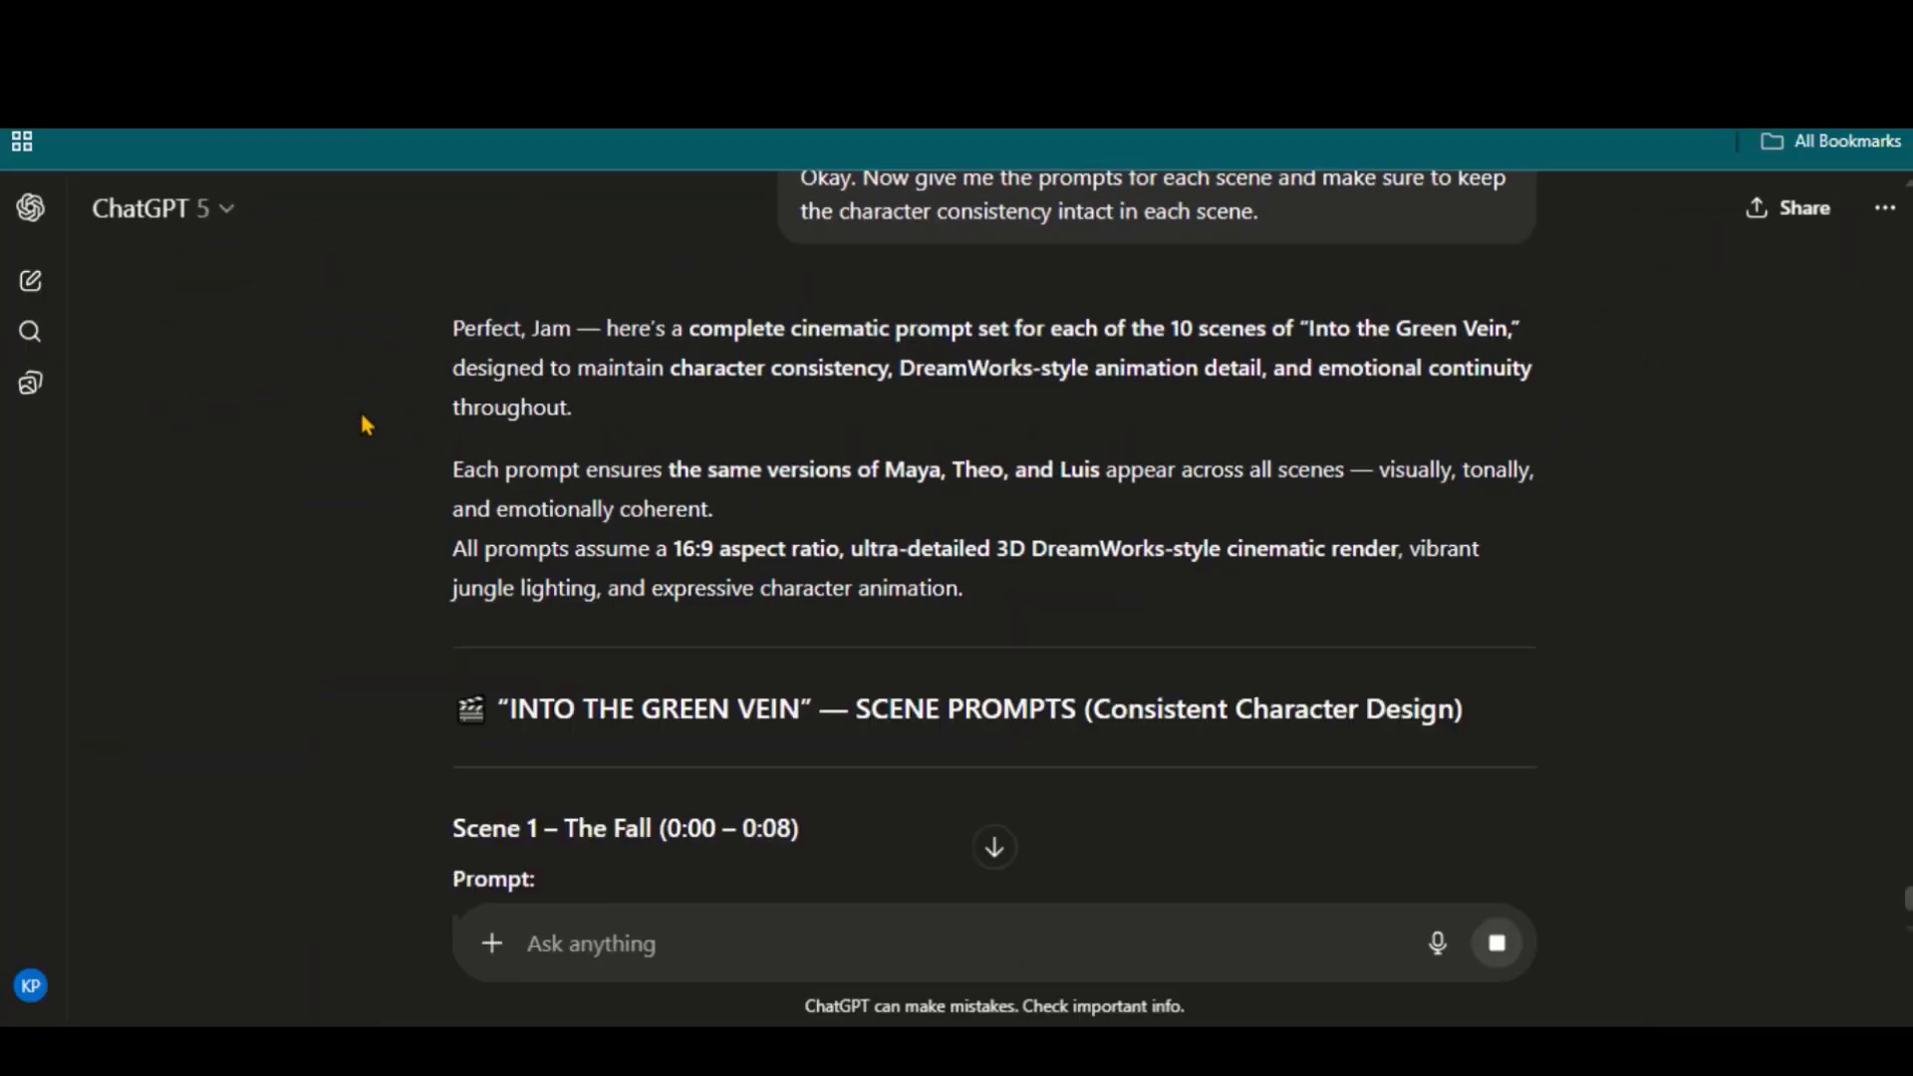
pyautogui.scroll(-2, 362, 419)
pyautogui.moveTo(887, 658)
pyautogui.mouseDown()
pyautogui.moveTo(445, 500)
pyautogui.moveTo(879, 667)
pyautogui.mouseUp()
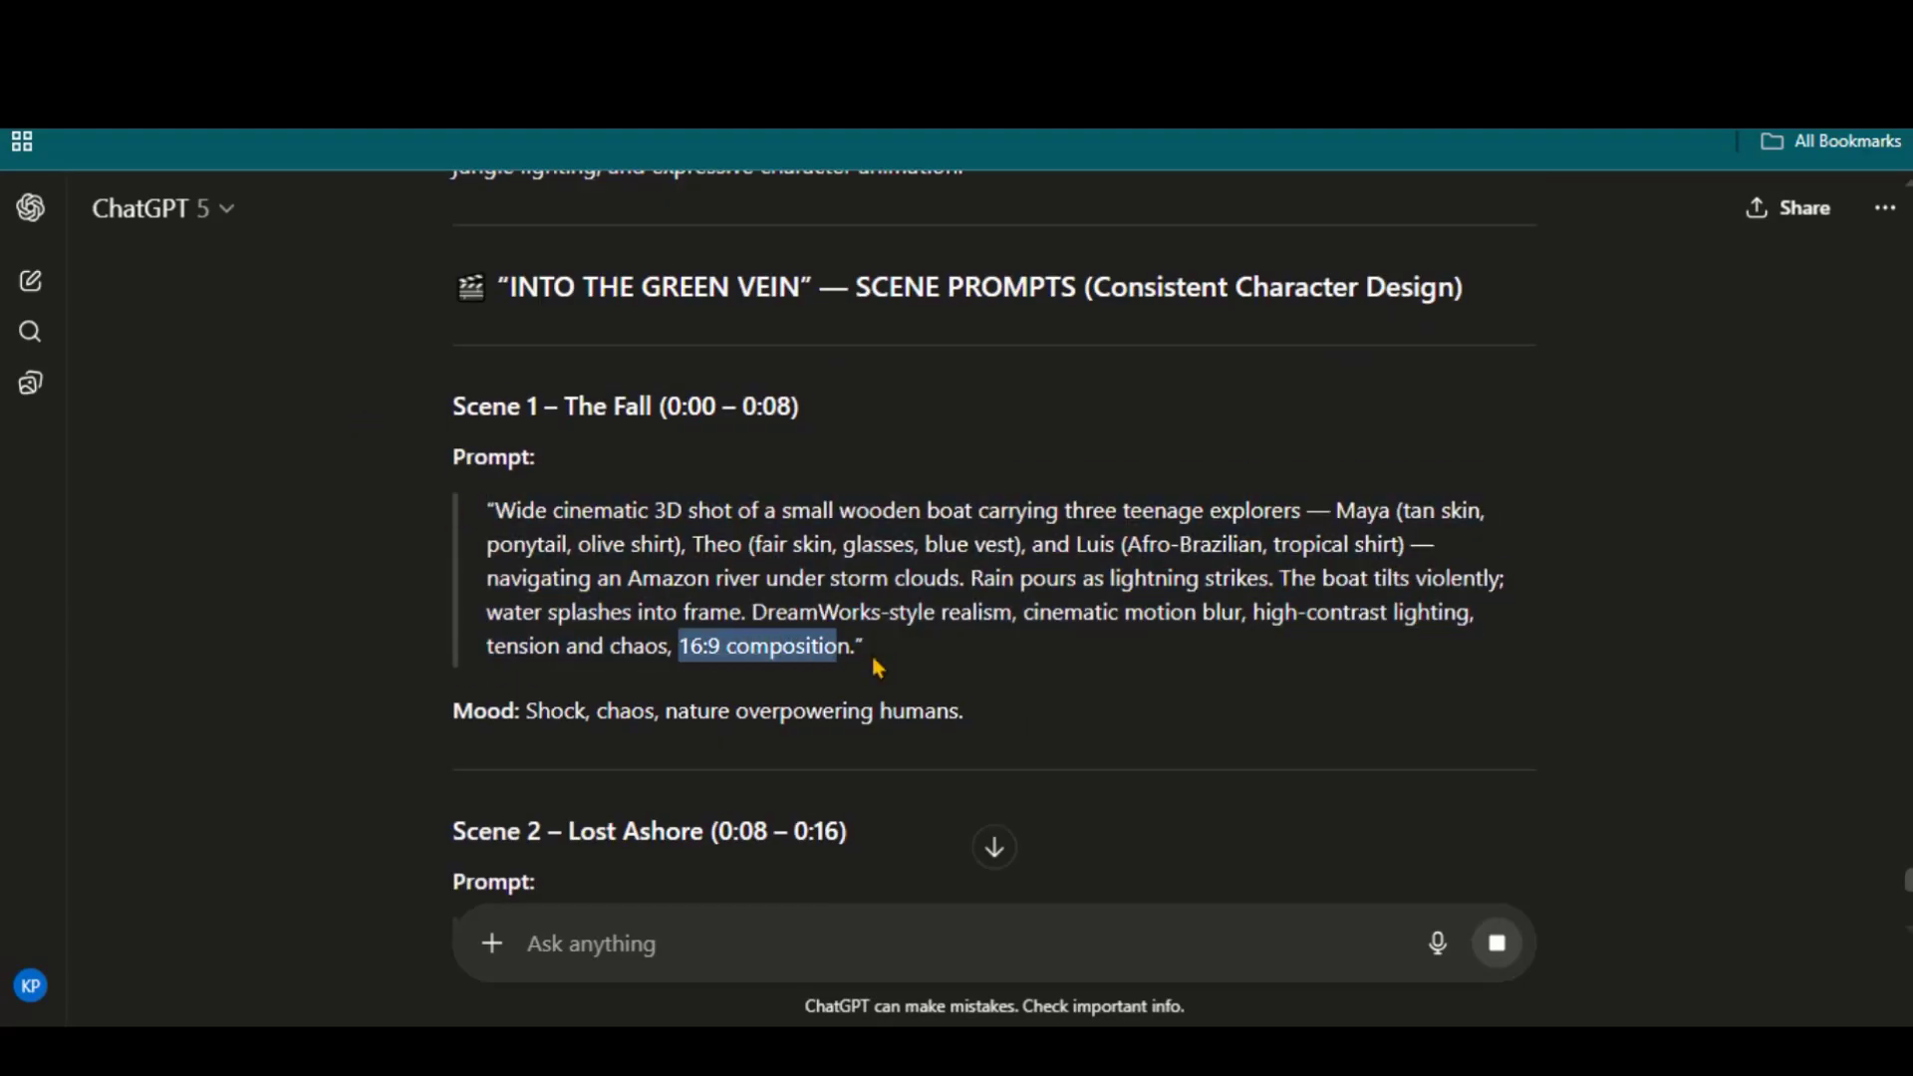
pyautogui.scroll(-5, 707, 596)
pyautogui.scroll(-20, 398, 583)
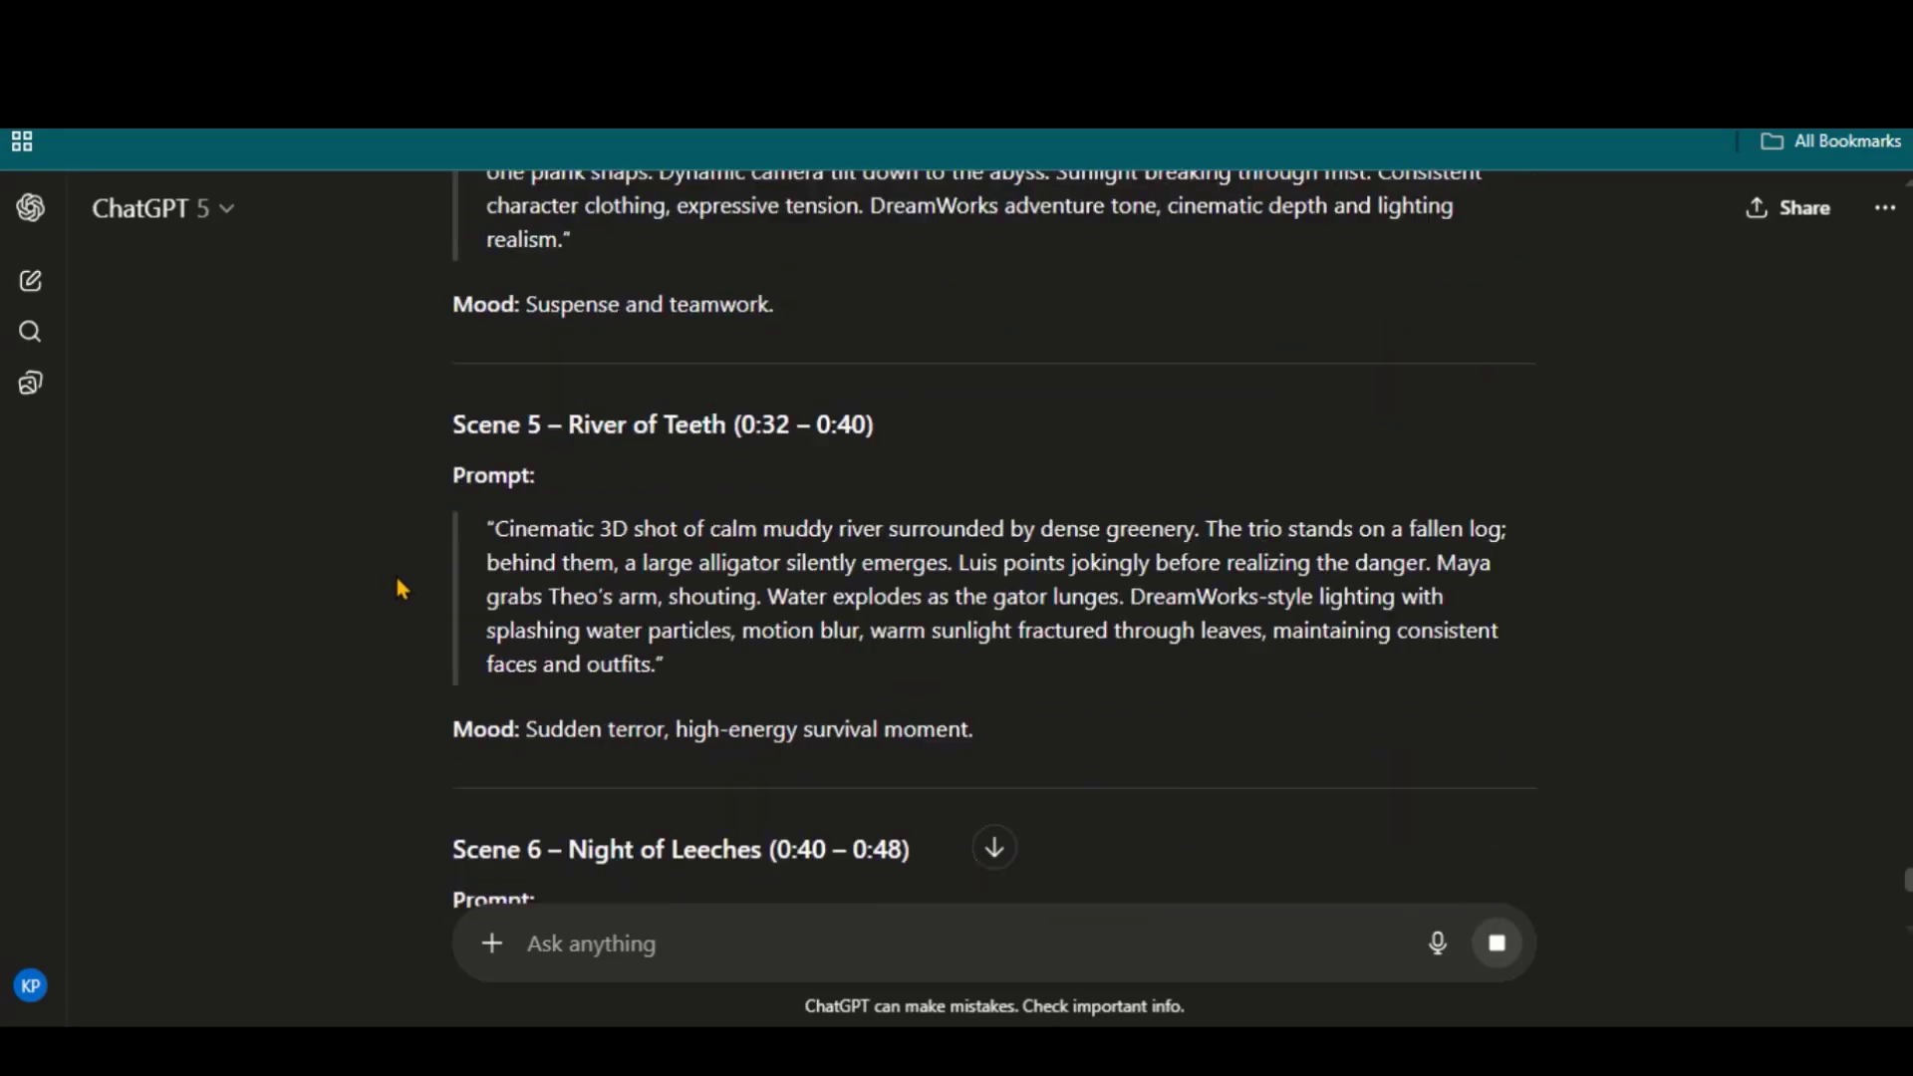
pyautogui.scroll(-12, 396, 580)
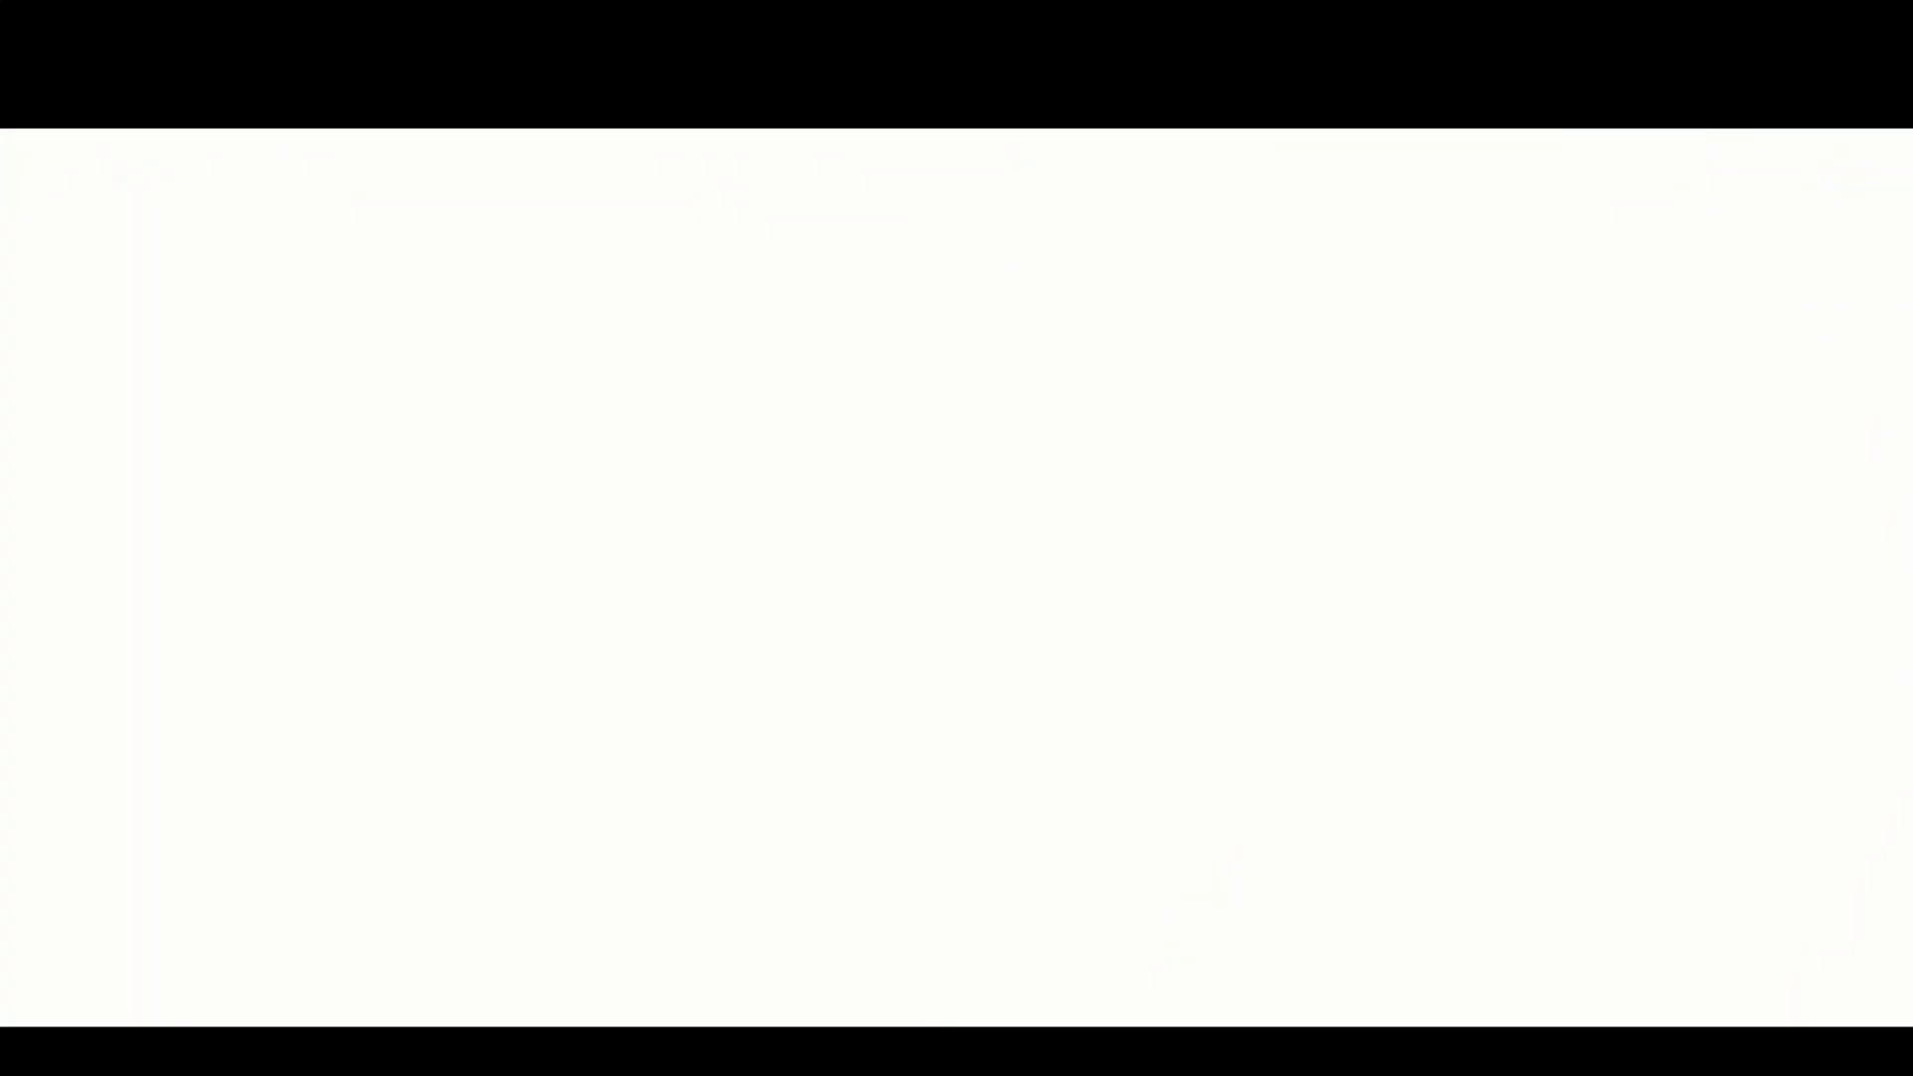
# Step: Request separate image and video prompts per scene, then view the Whisk landing page
pyautogui.click(711, 954)
pyautogui.write('Give me the separate prompts for both image and videos.')
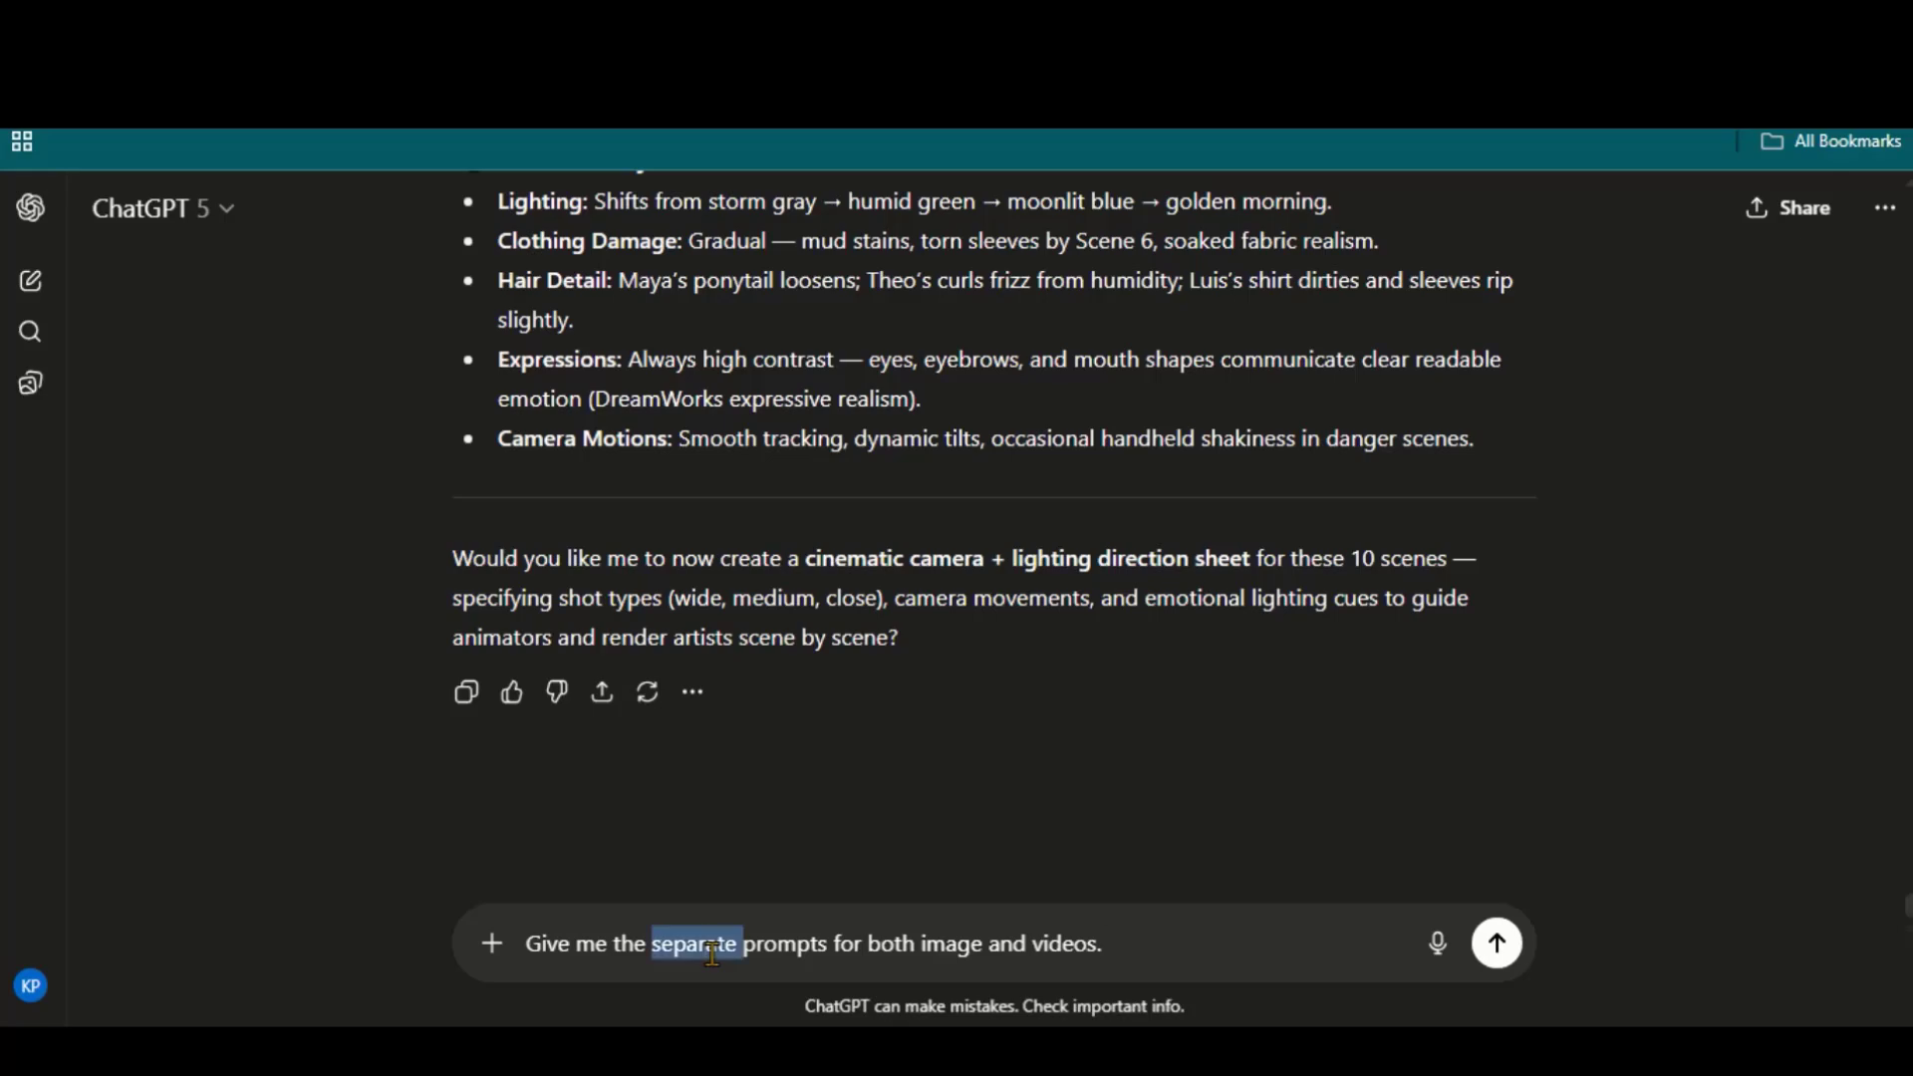
pyautogui.hotkey('ctrl', 'a')
pyautogui.press('Return')
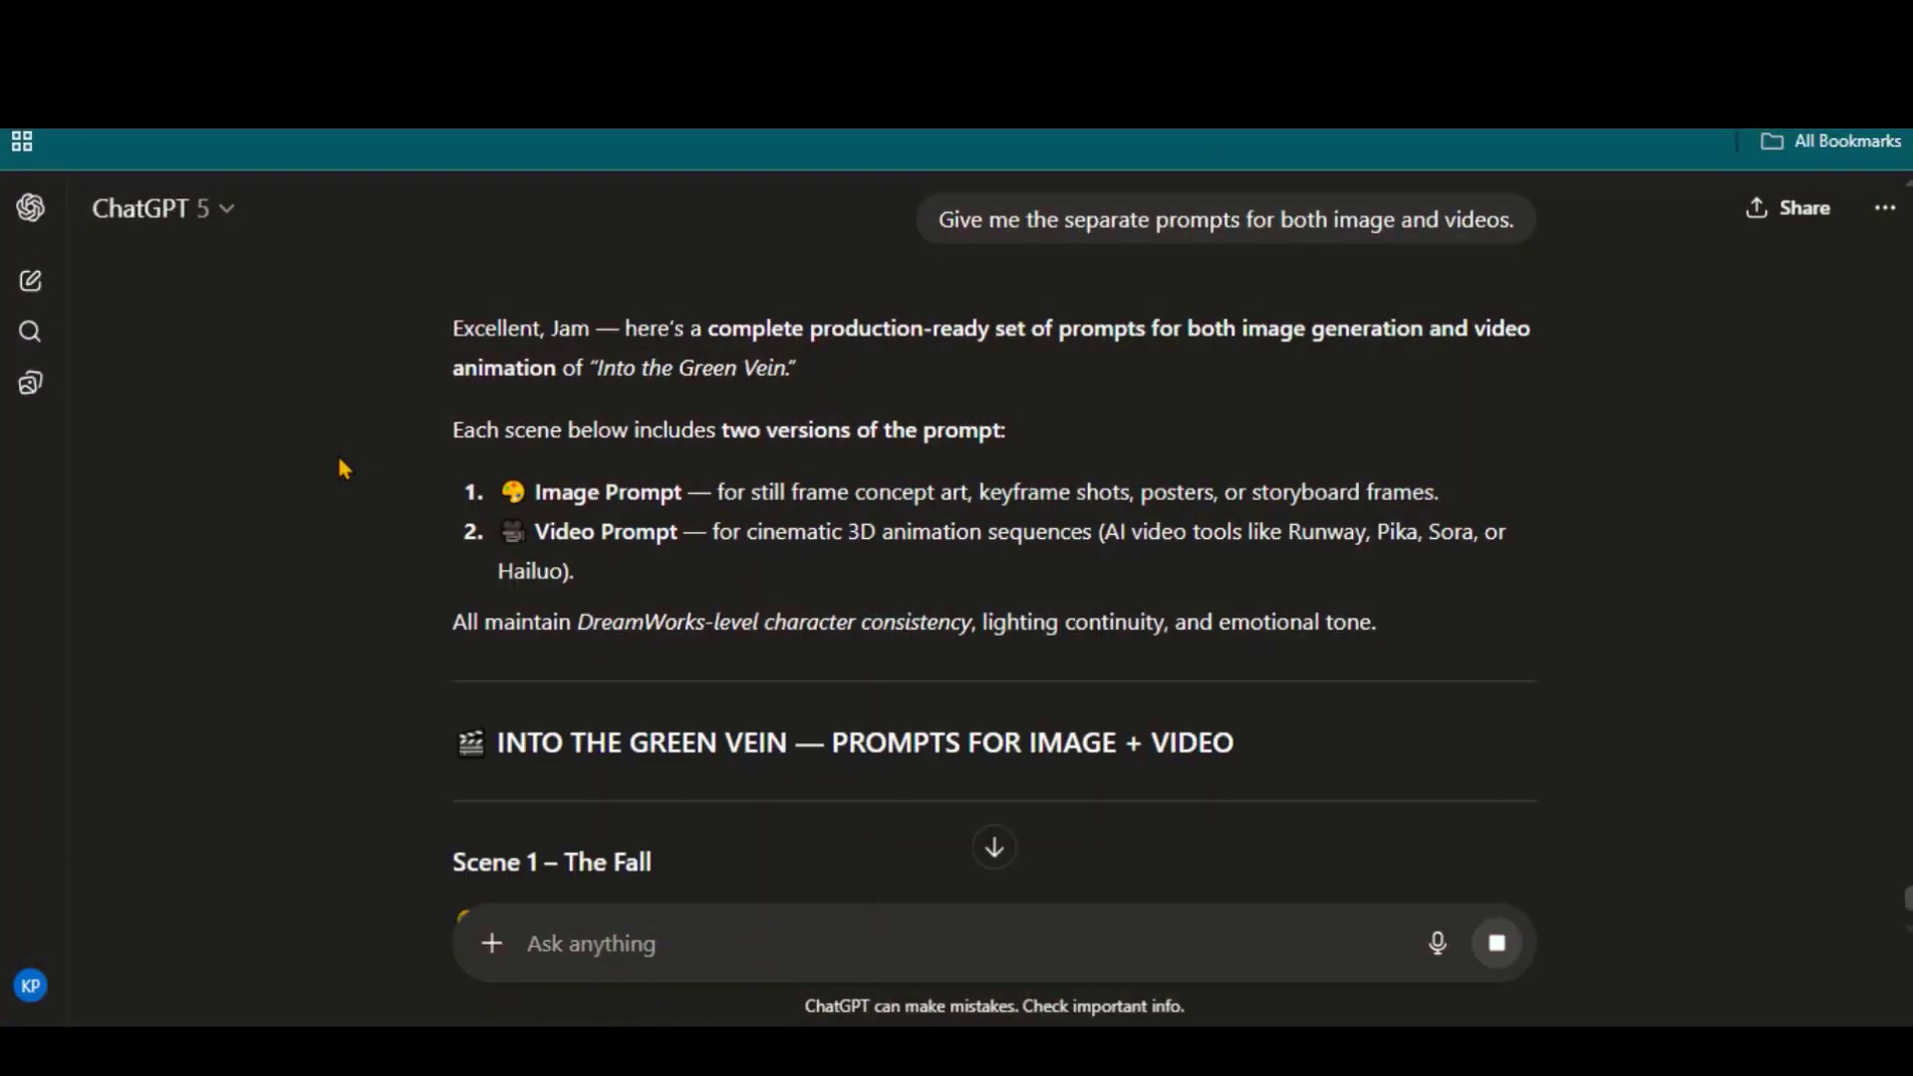
pyautogui.scroll(-15, 341, 463)
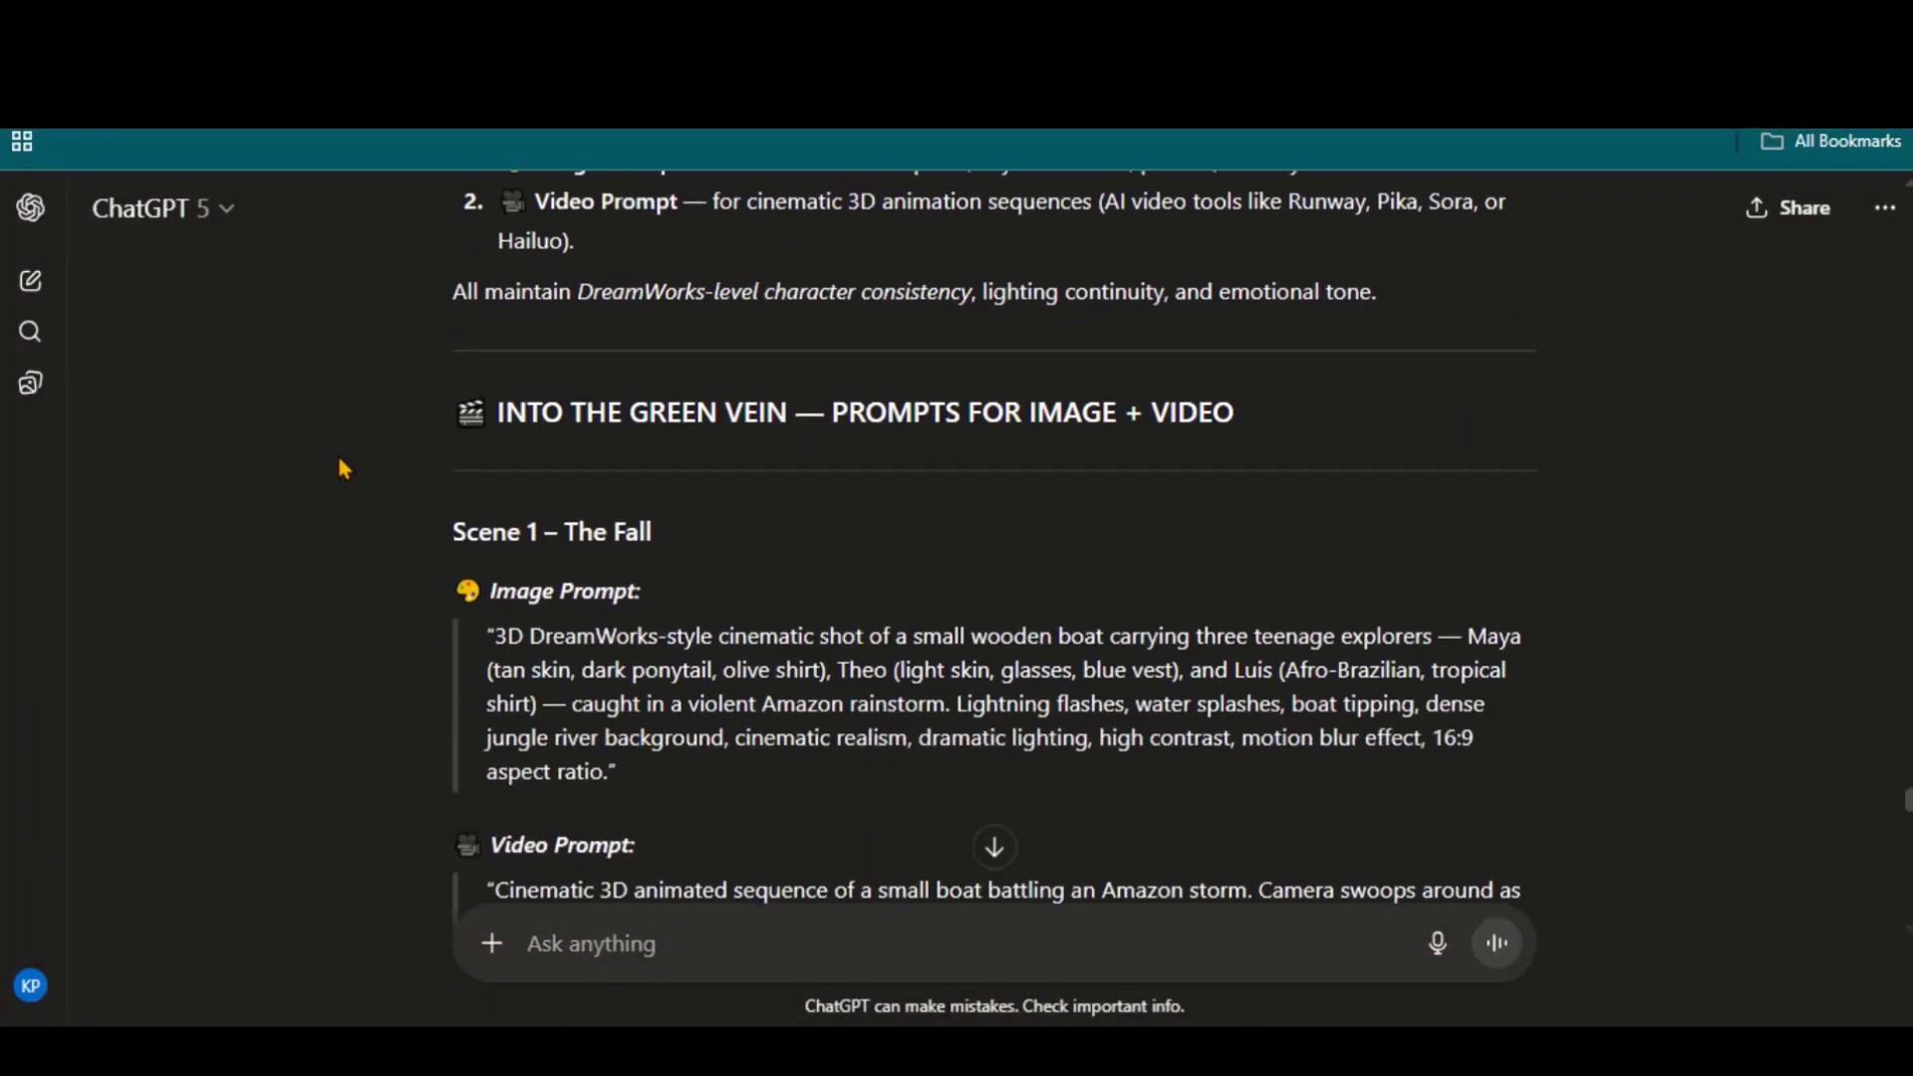
pyautogui.scroll(-20, 375, 528)
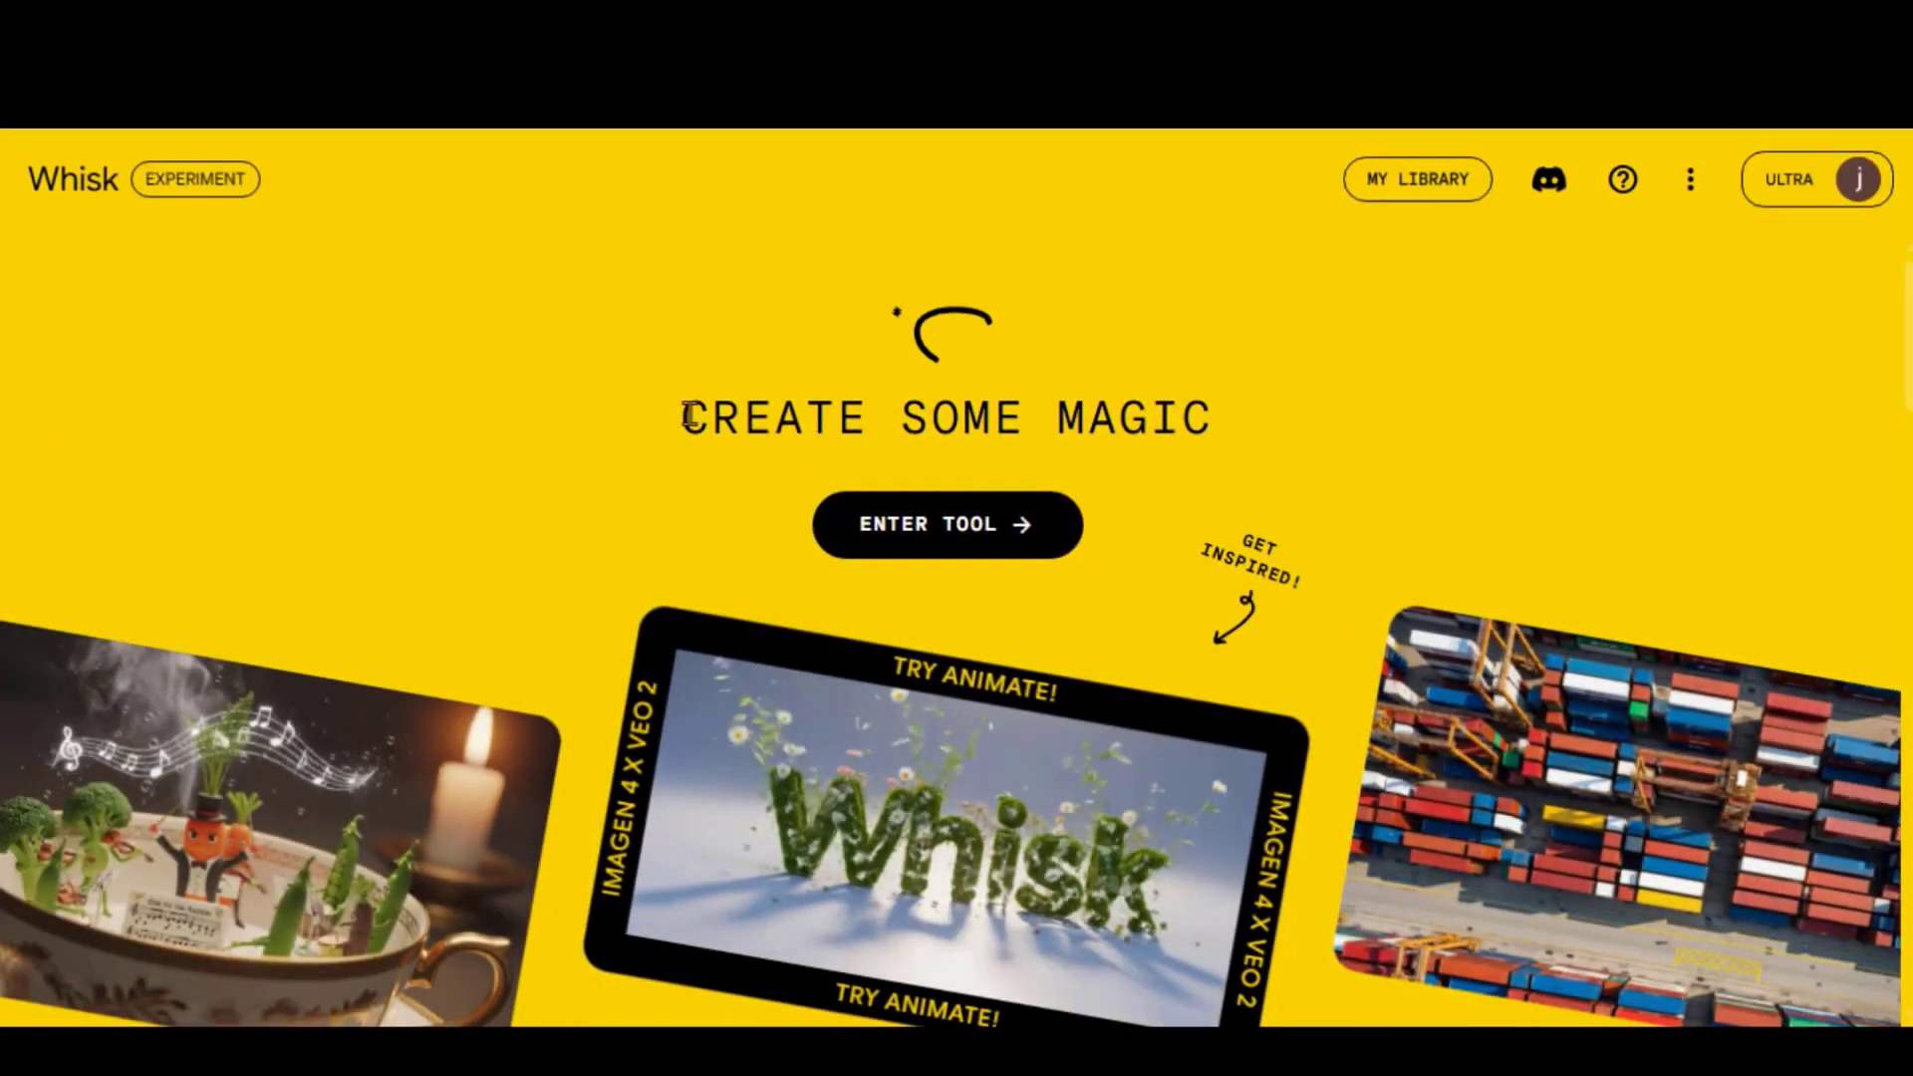
pyautogui.moveTo(638, 397); pyautogui.dragTo(1272, 417)
pyautogui.click(1266, 415)
# Step: Browse the Whisk gallery and enter the image-generation tool
pyautogui.scroll(-5, 1222, 433)
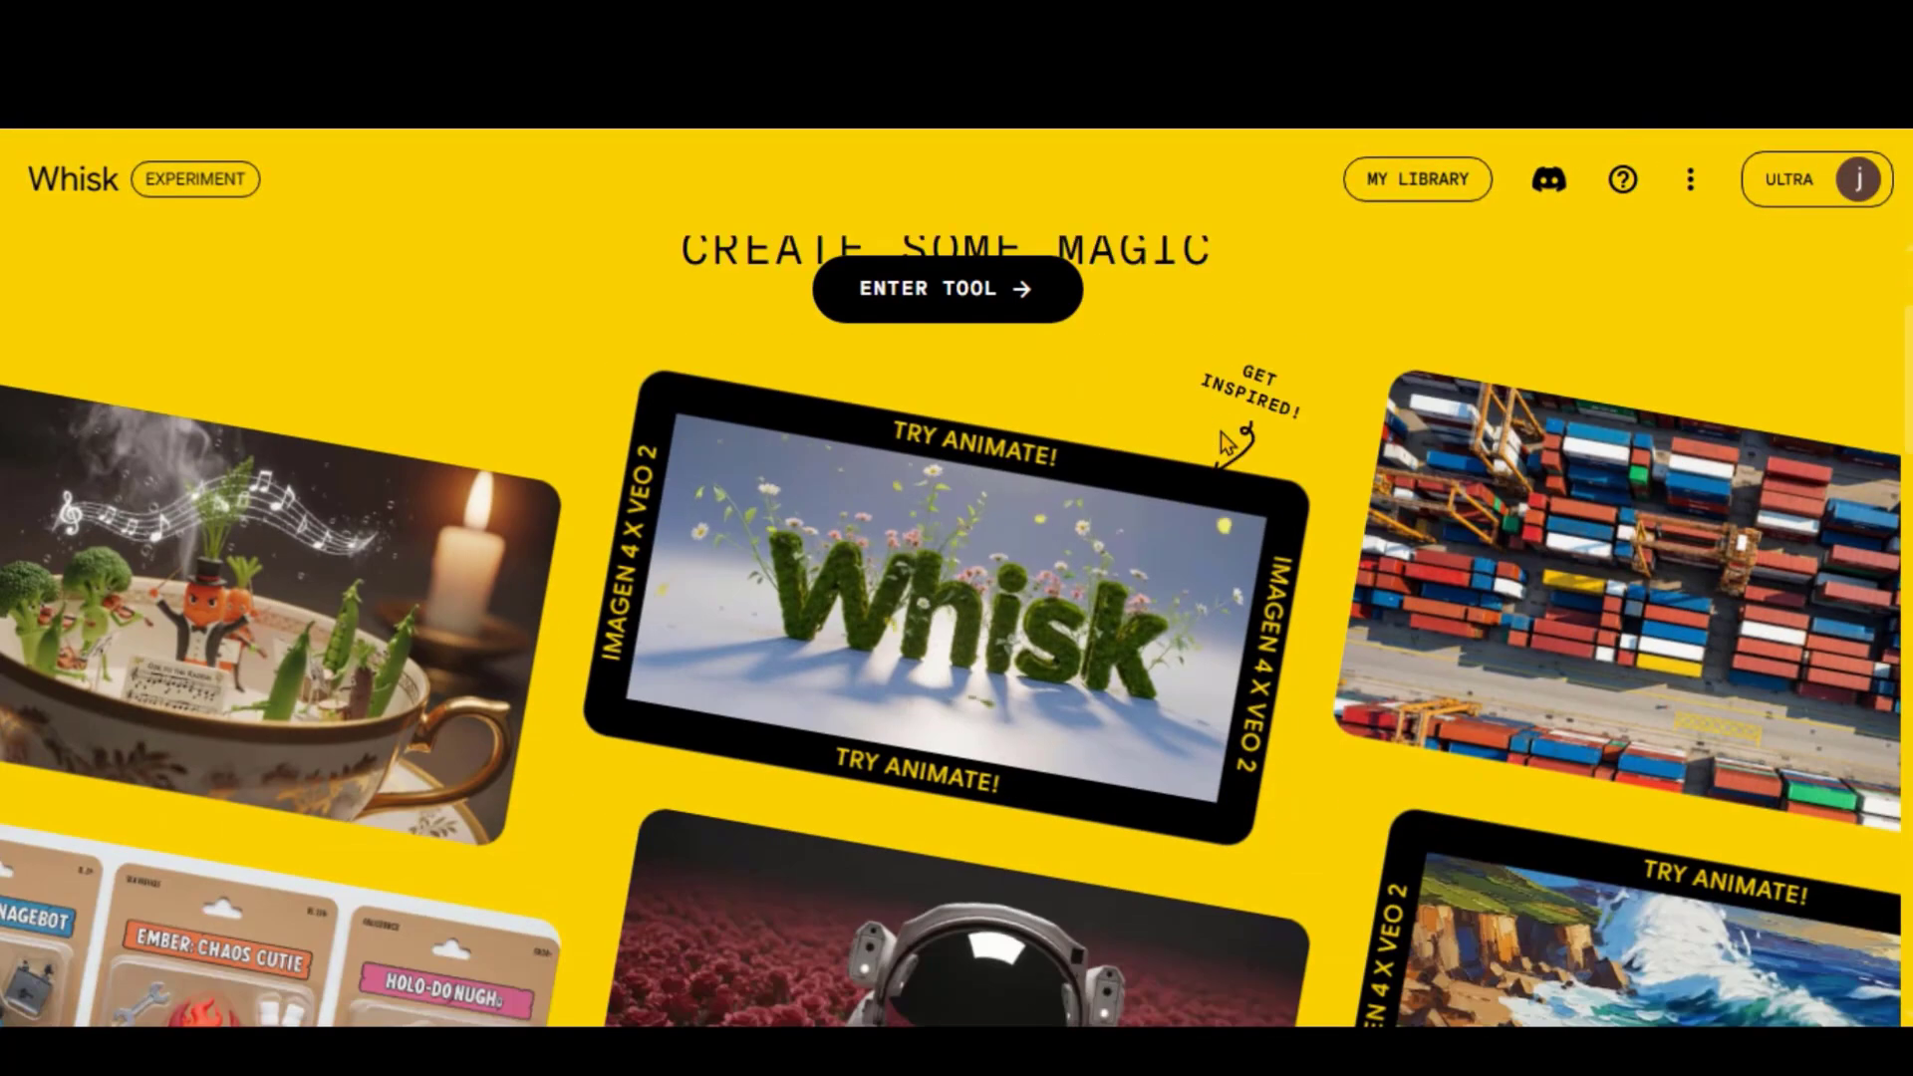
pyautogui.scroll(-5, 1252, 628)
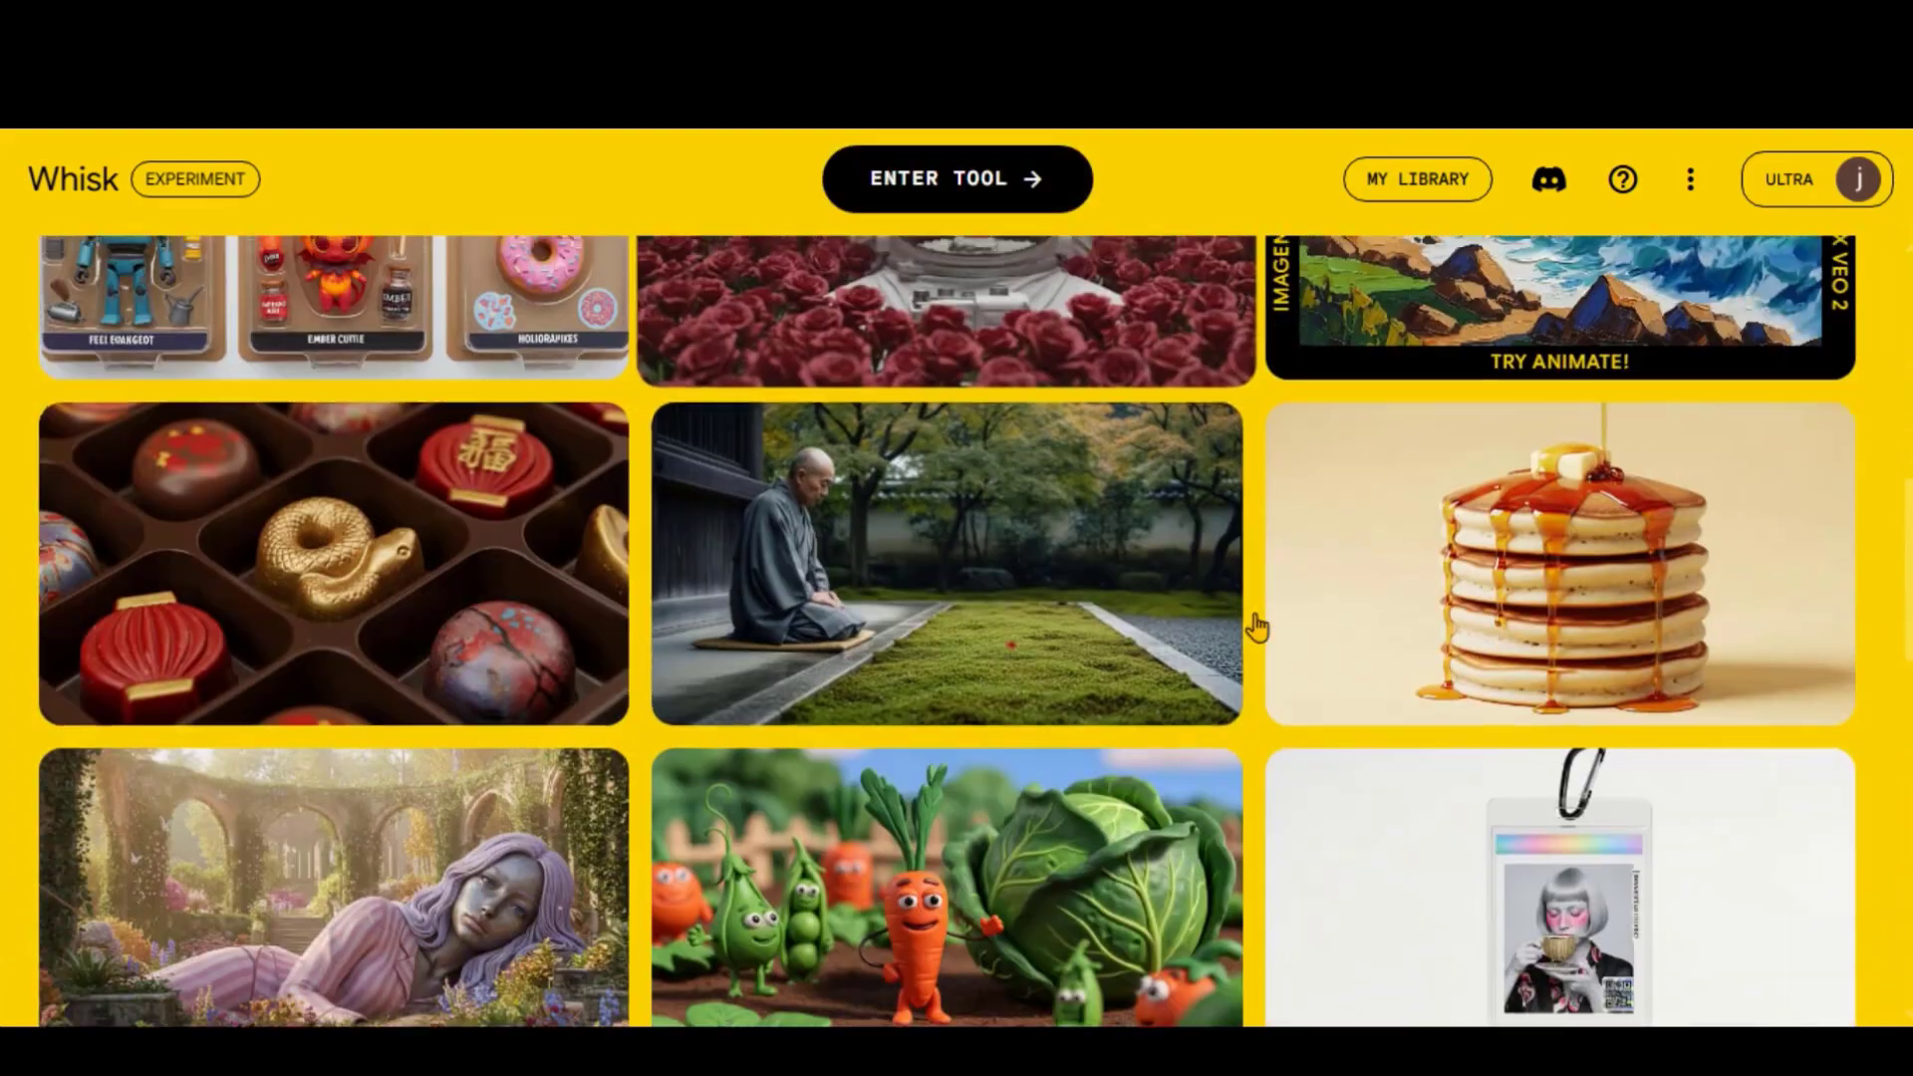
pyautogui.scroll(-2, 1258, 626)
pyautogui.scroll(-10, 1257, 626)
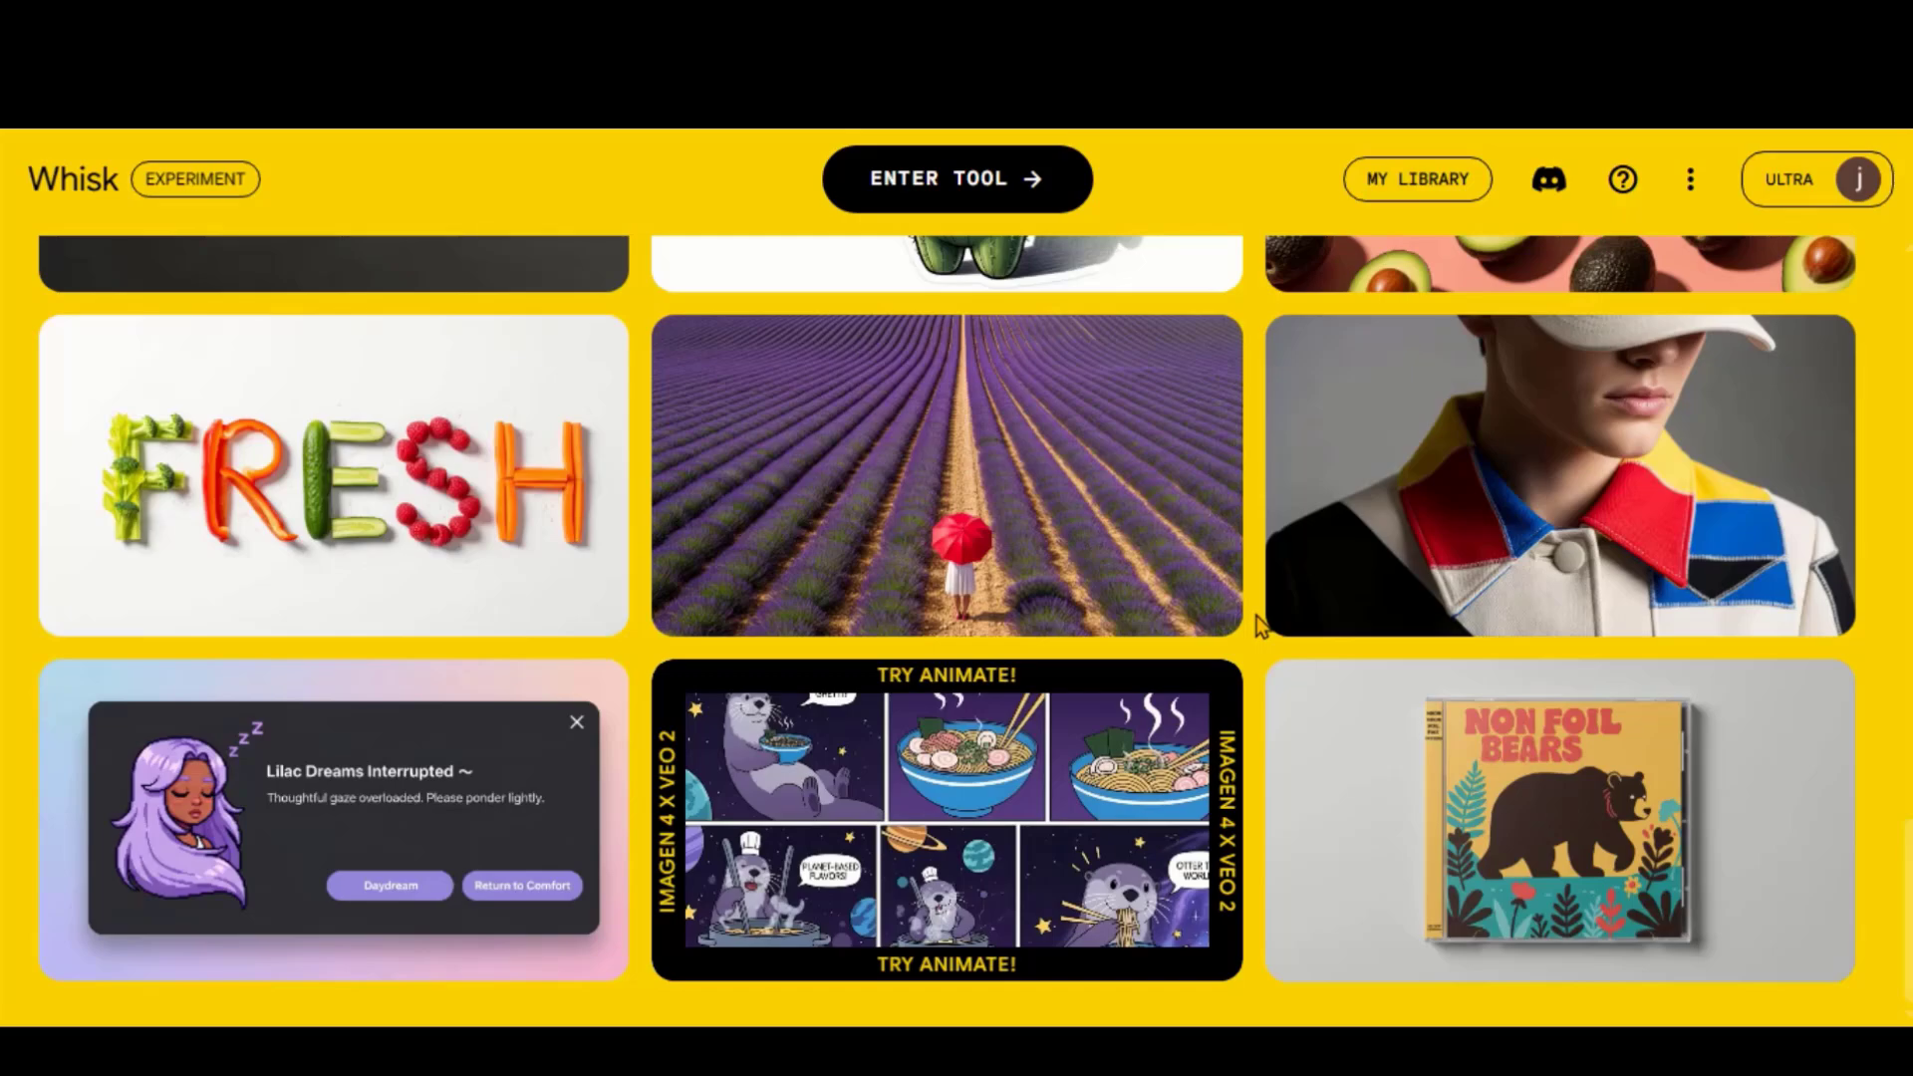
pyautogui.scroll(20, 1258, 616)
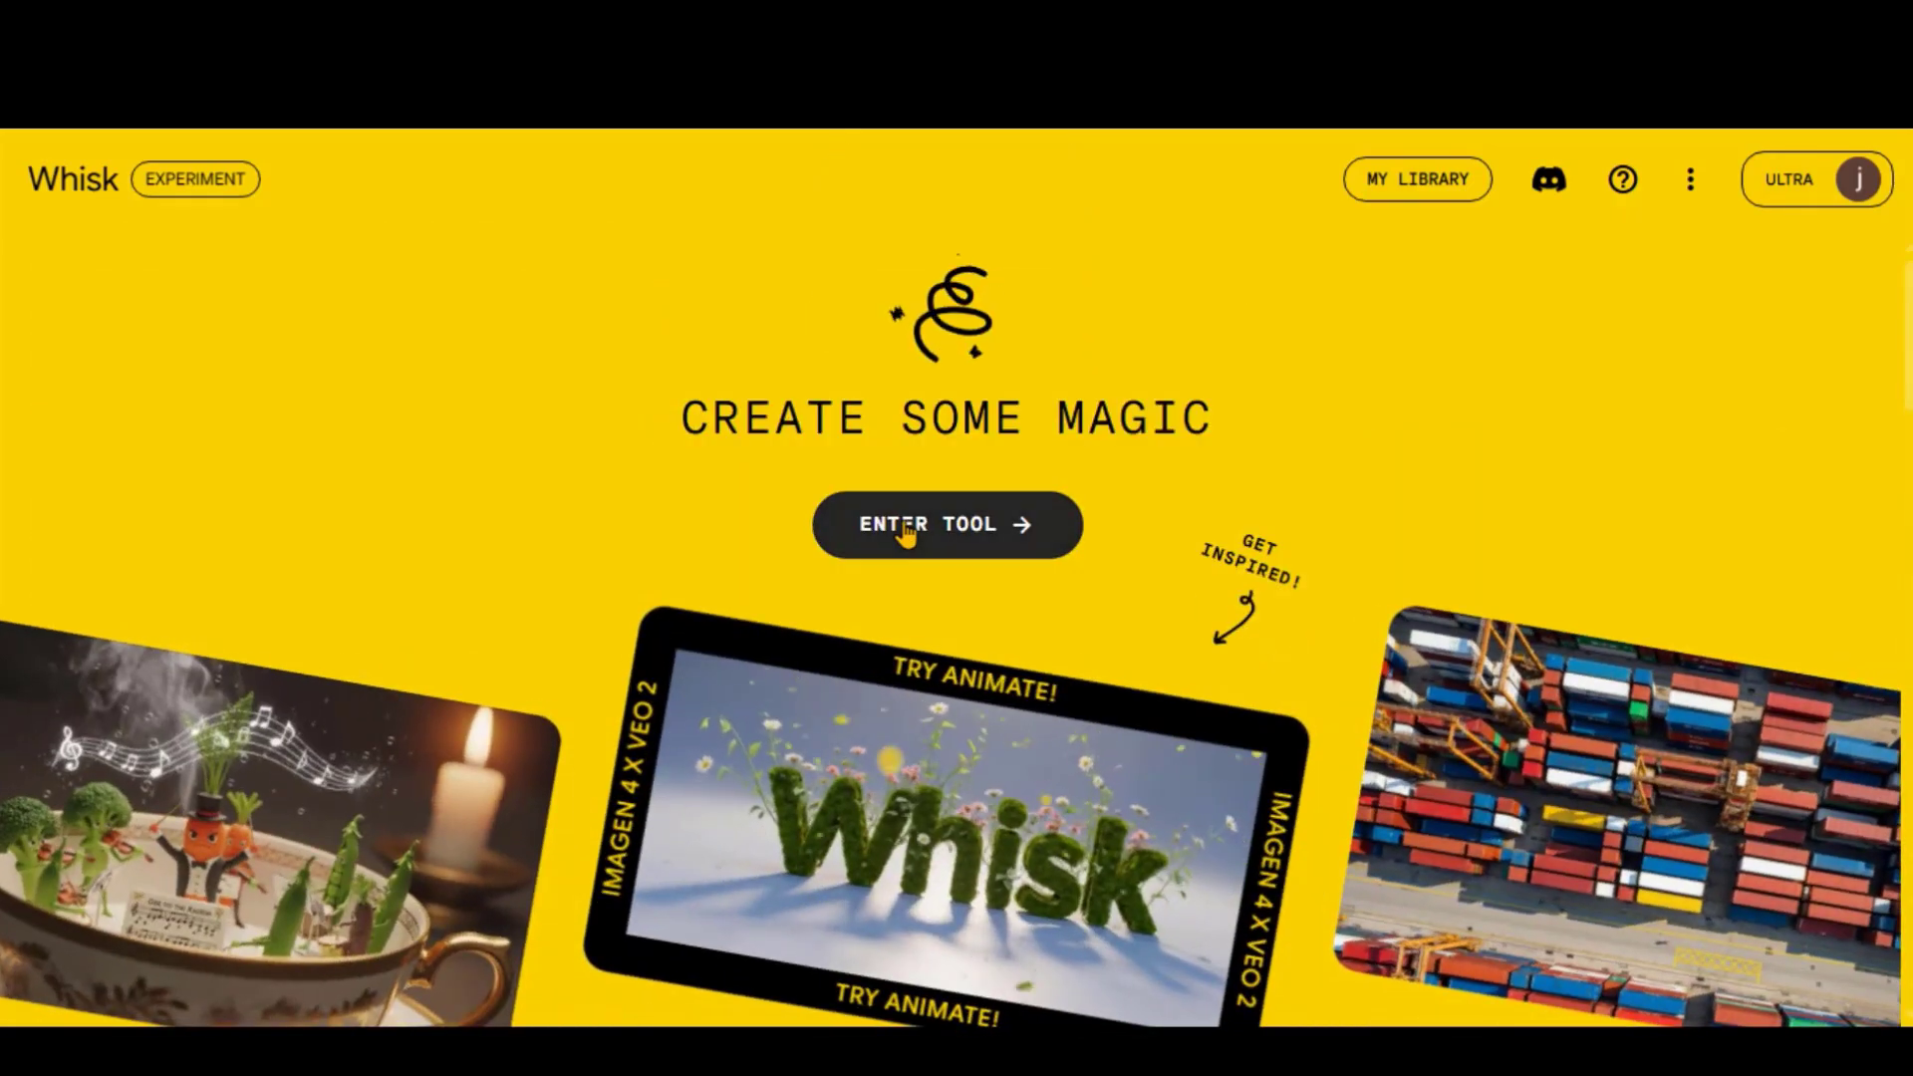
pyautogui.click(906, 533)
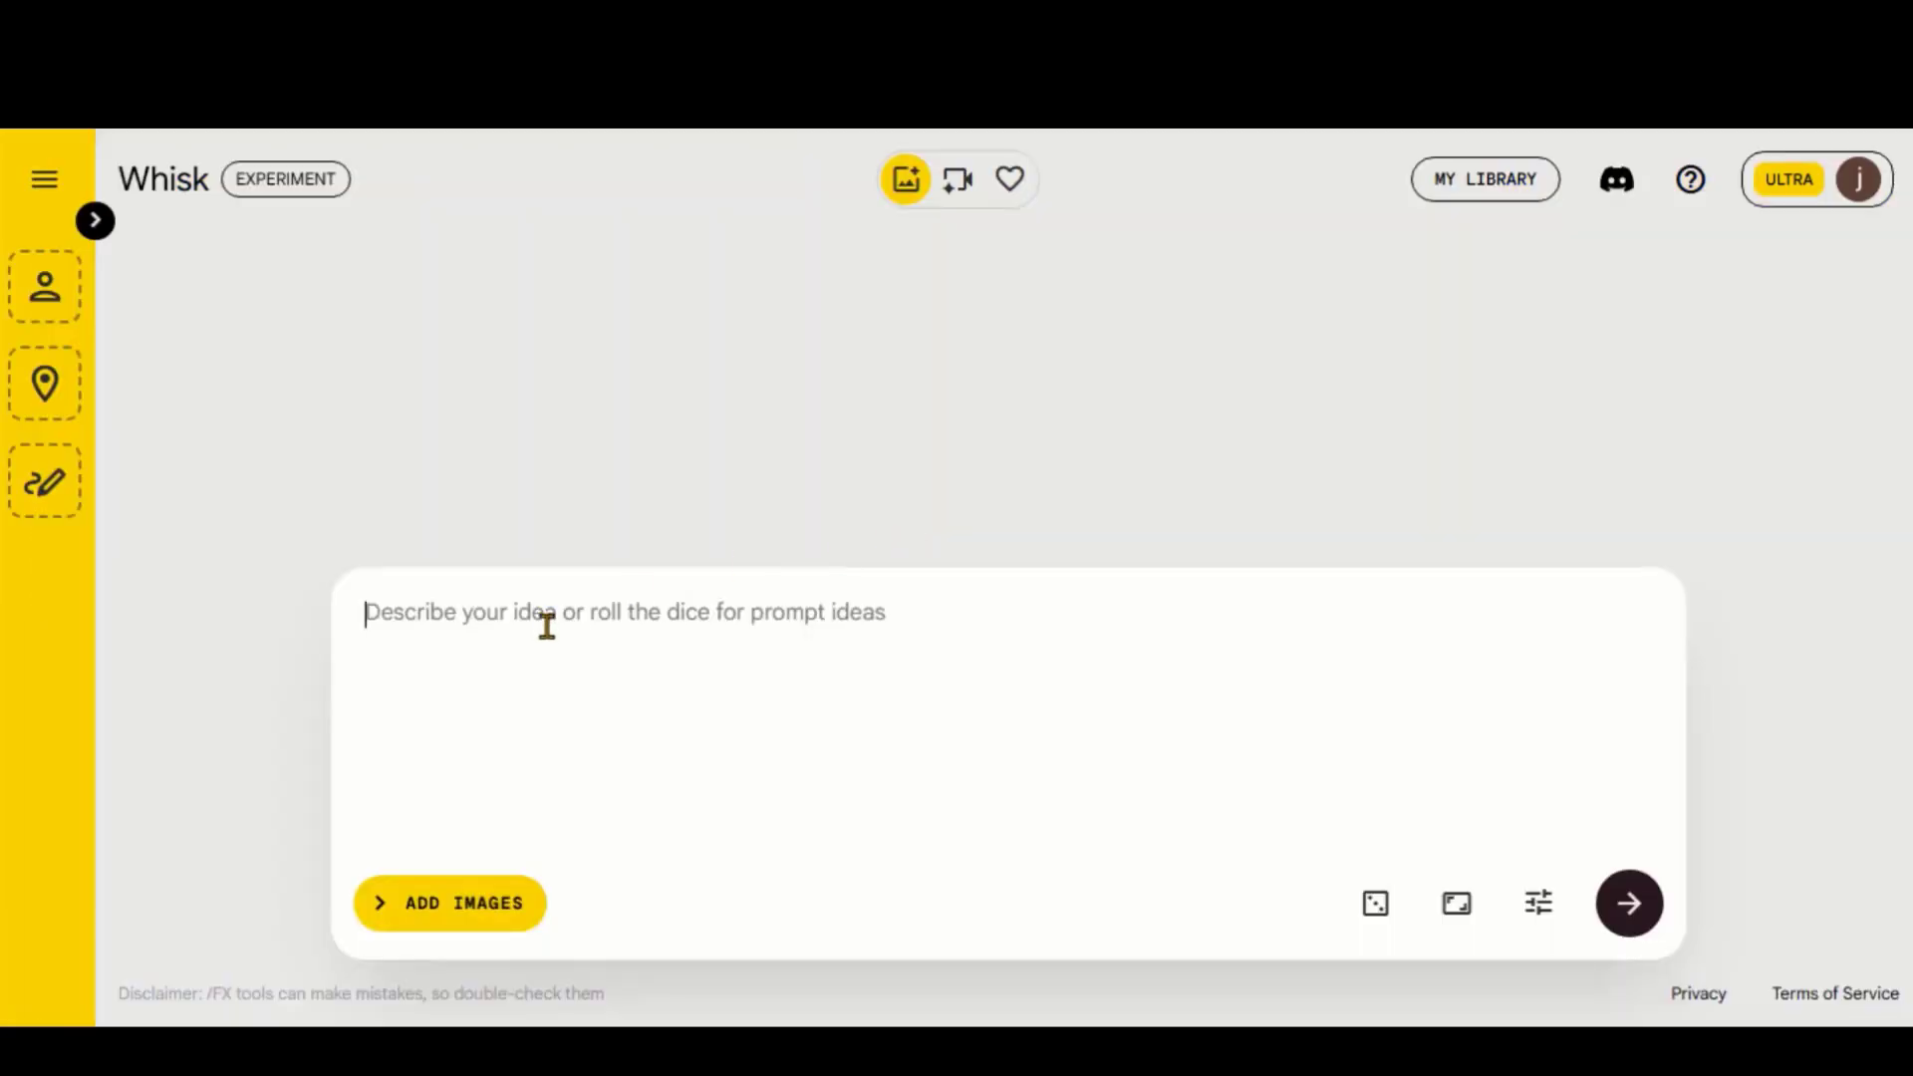
# Step: Copy the Scene 1 storm-boat image prompt from ChatGPT into Whisk's prompt box
pyautogui.hotkey('alt', 'Tab')
pyautogui.moveTo(495, 612); pyautogui.dragTo(1378, 720)
pyautogui.rightClick(1379, 724)
pyautogui.click(1196, 327)
pyautogui.hotkey('alt', 'Tab')
pyautogui.hotkey('ctrl', 'v')
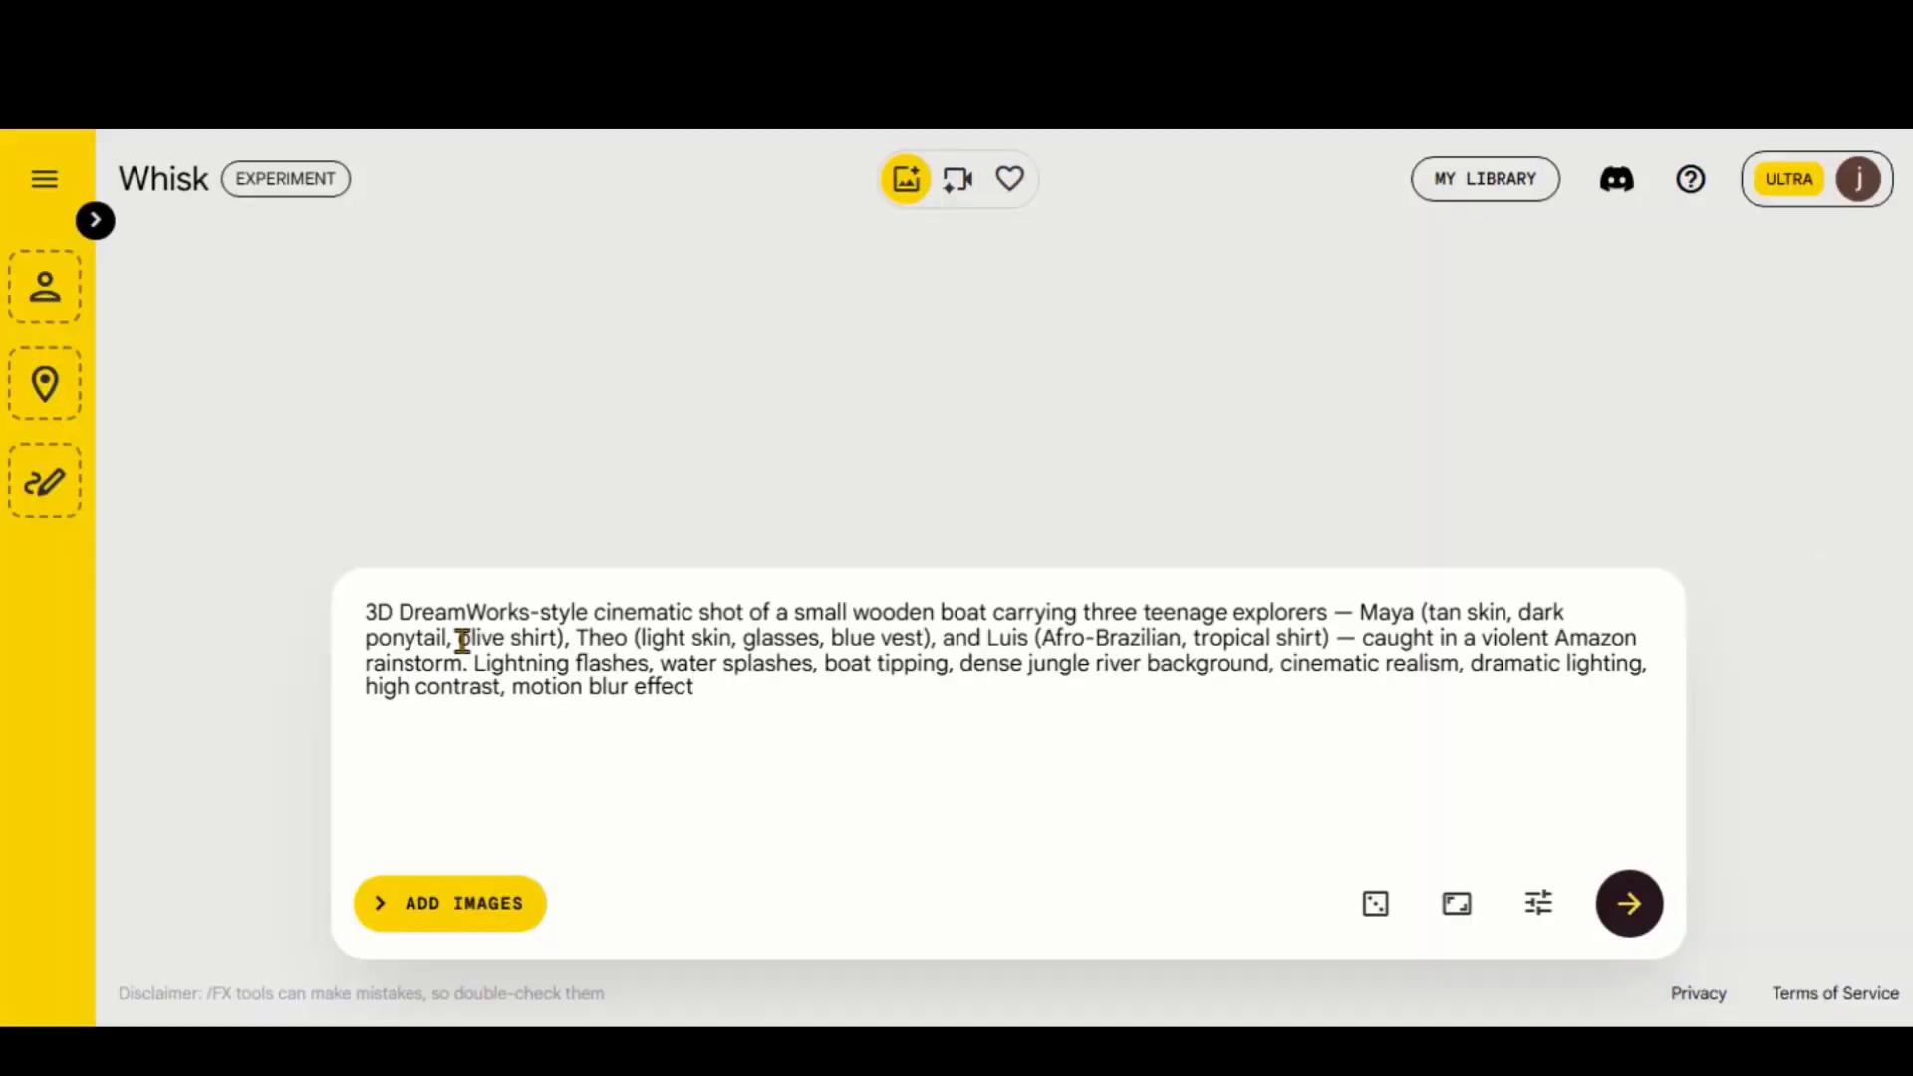
pyautogui.moveTo(715, 689); pyautogui.dragTo(368, 607)
pyautogui.click(366, 610)
# Step: Check the aspect ratio and settings, then generate the storm-boat images
pyautogui.click(1457, 905)
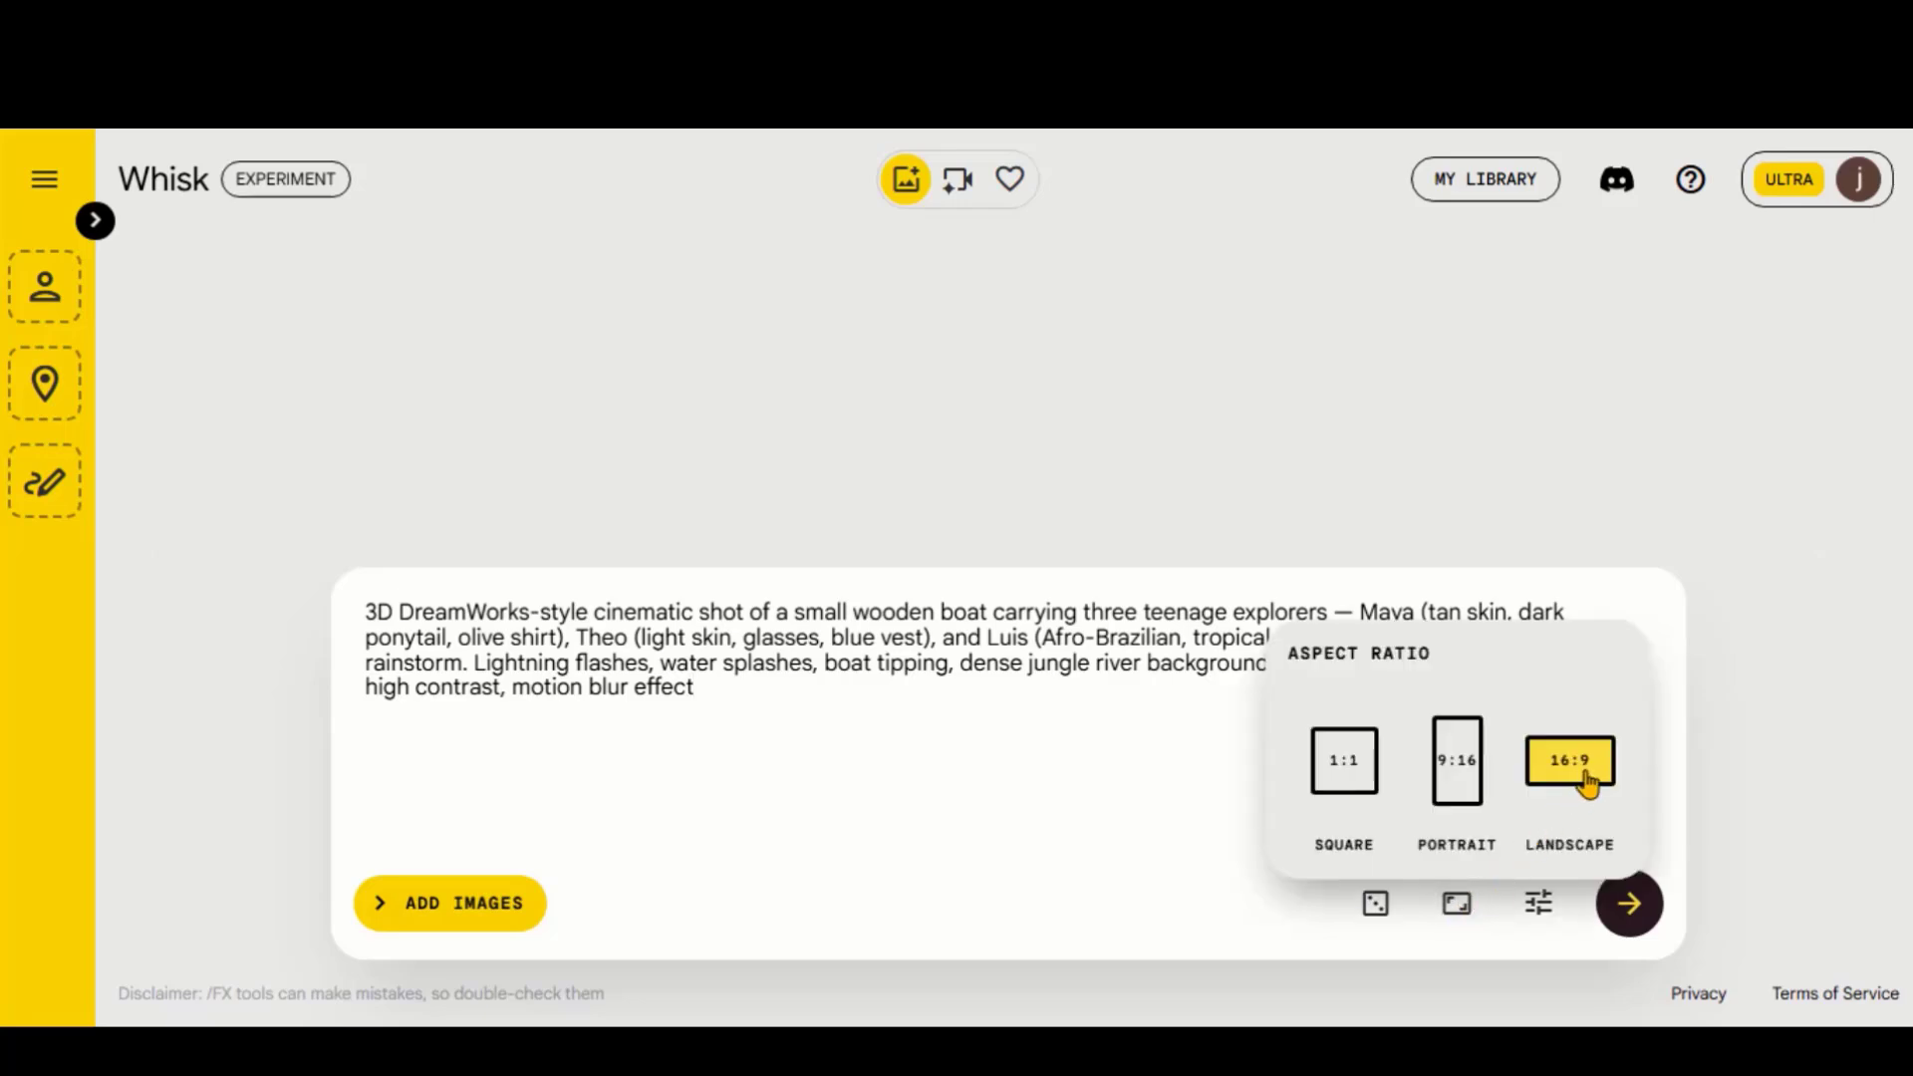
pyautogui.click(1541, 904)
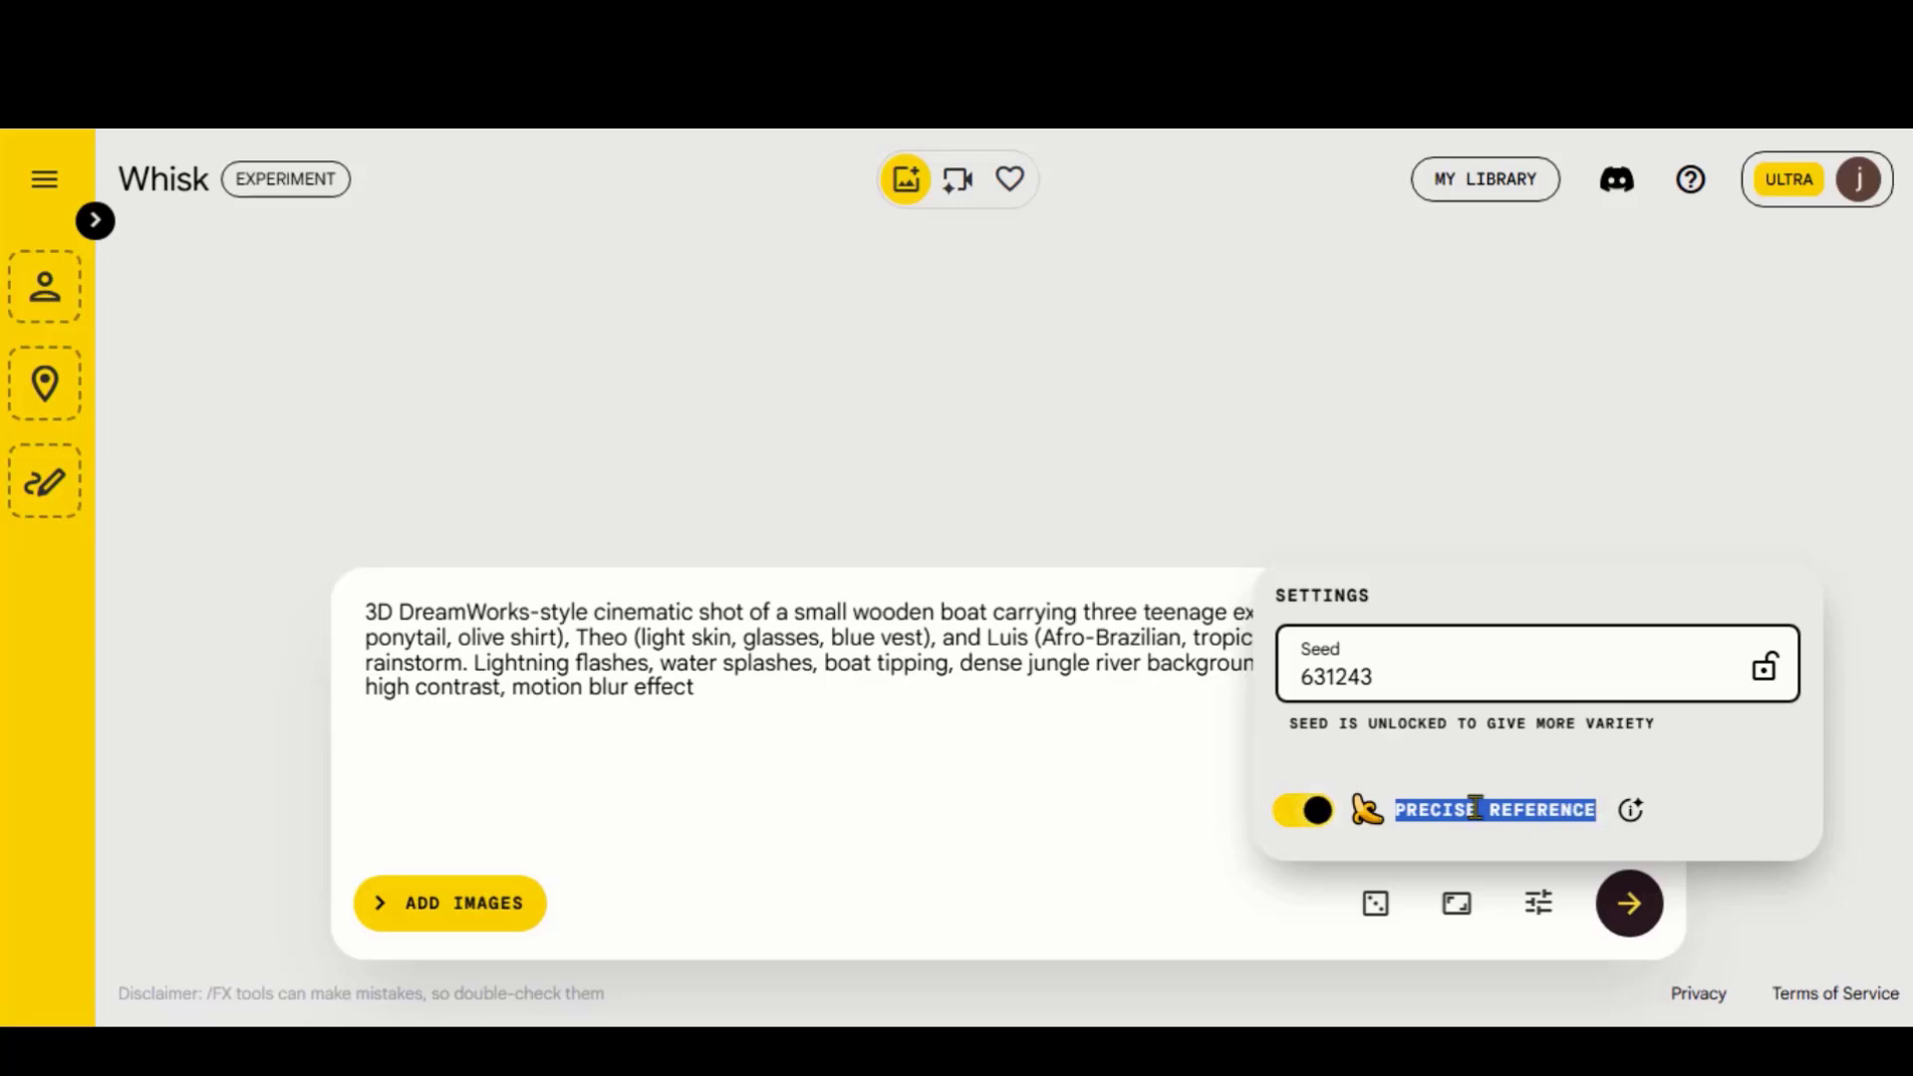
pyautogui.click(1195, 768)
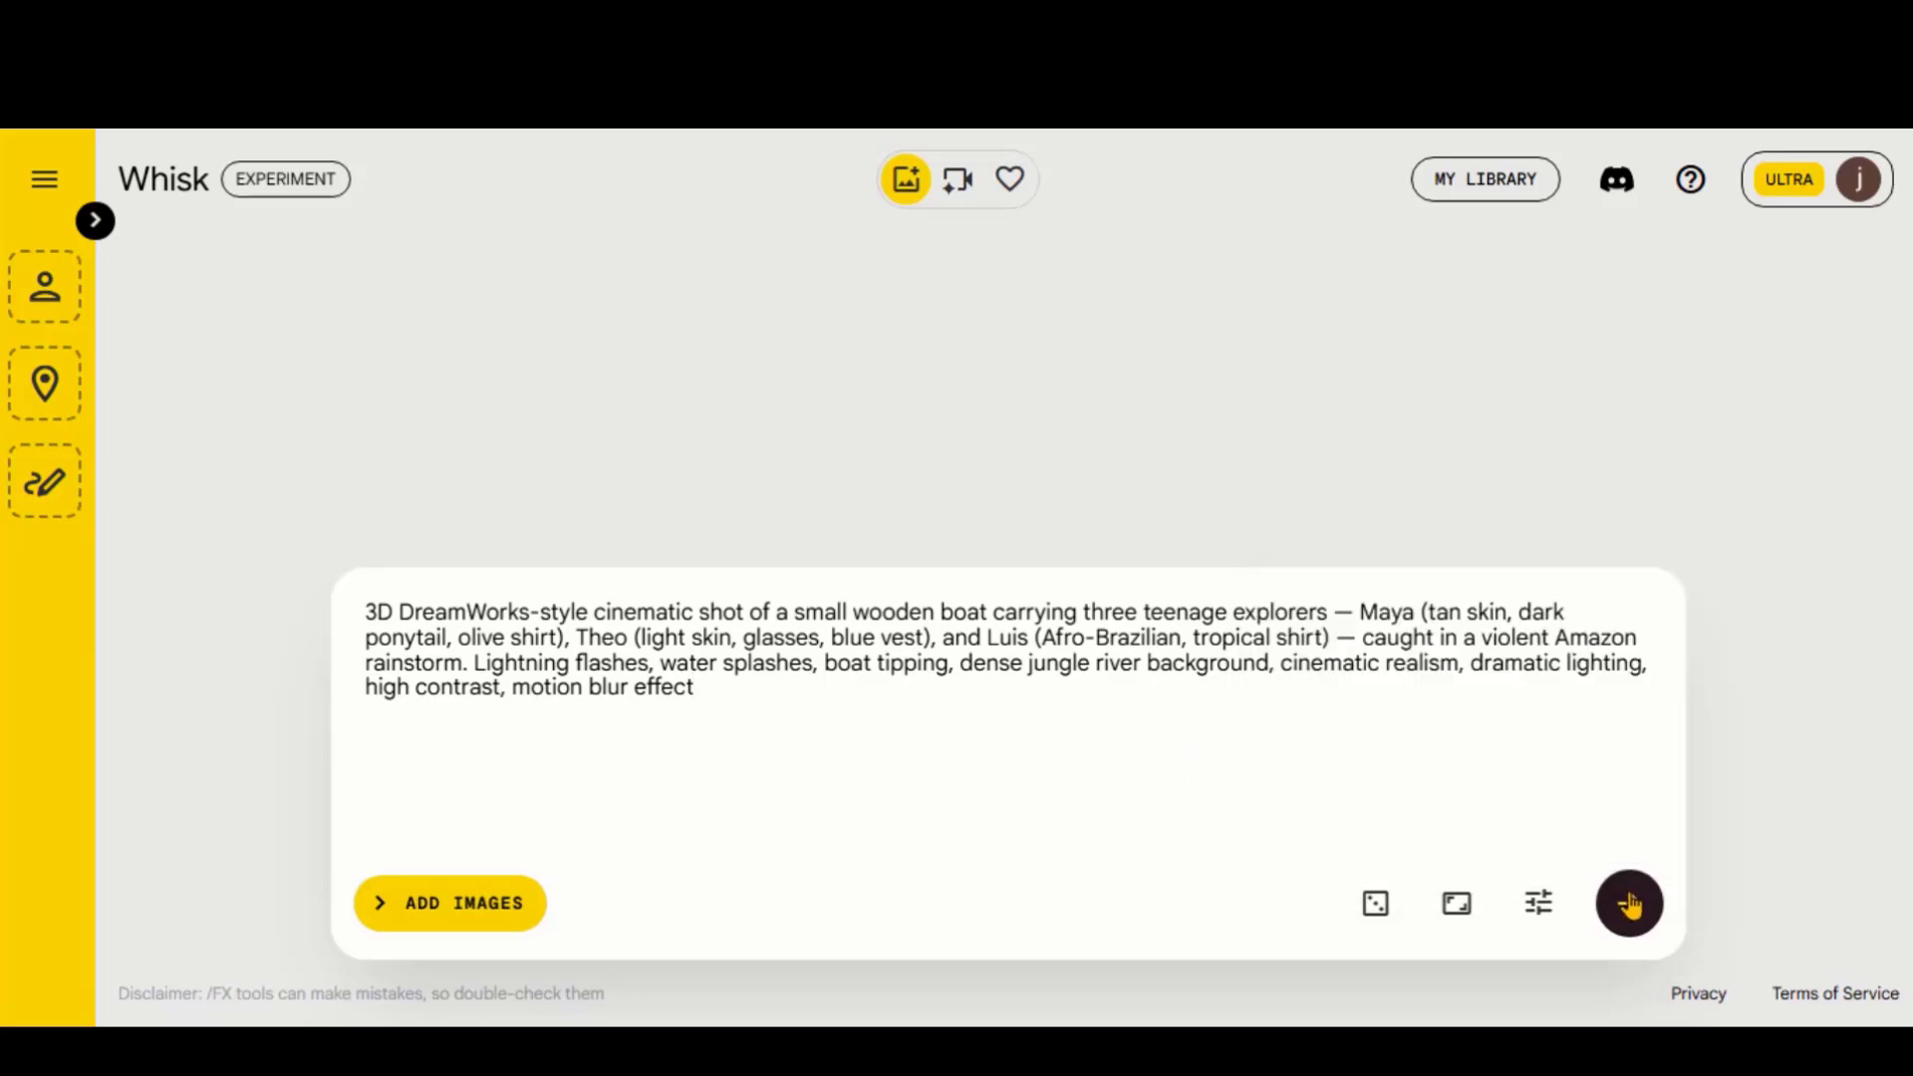
pyautogui.click(1630, 904)
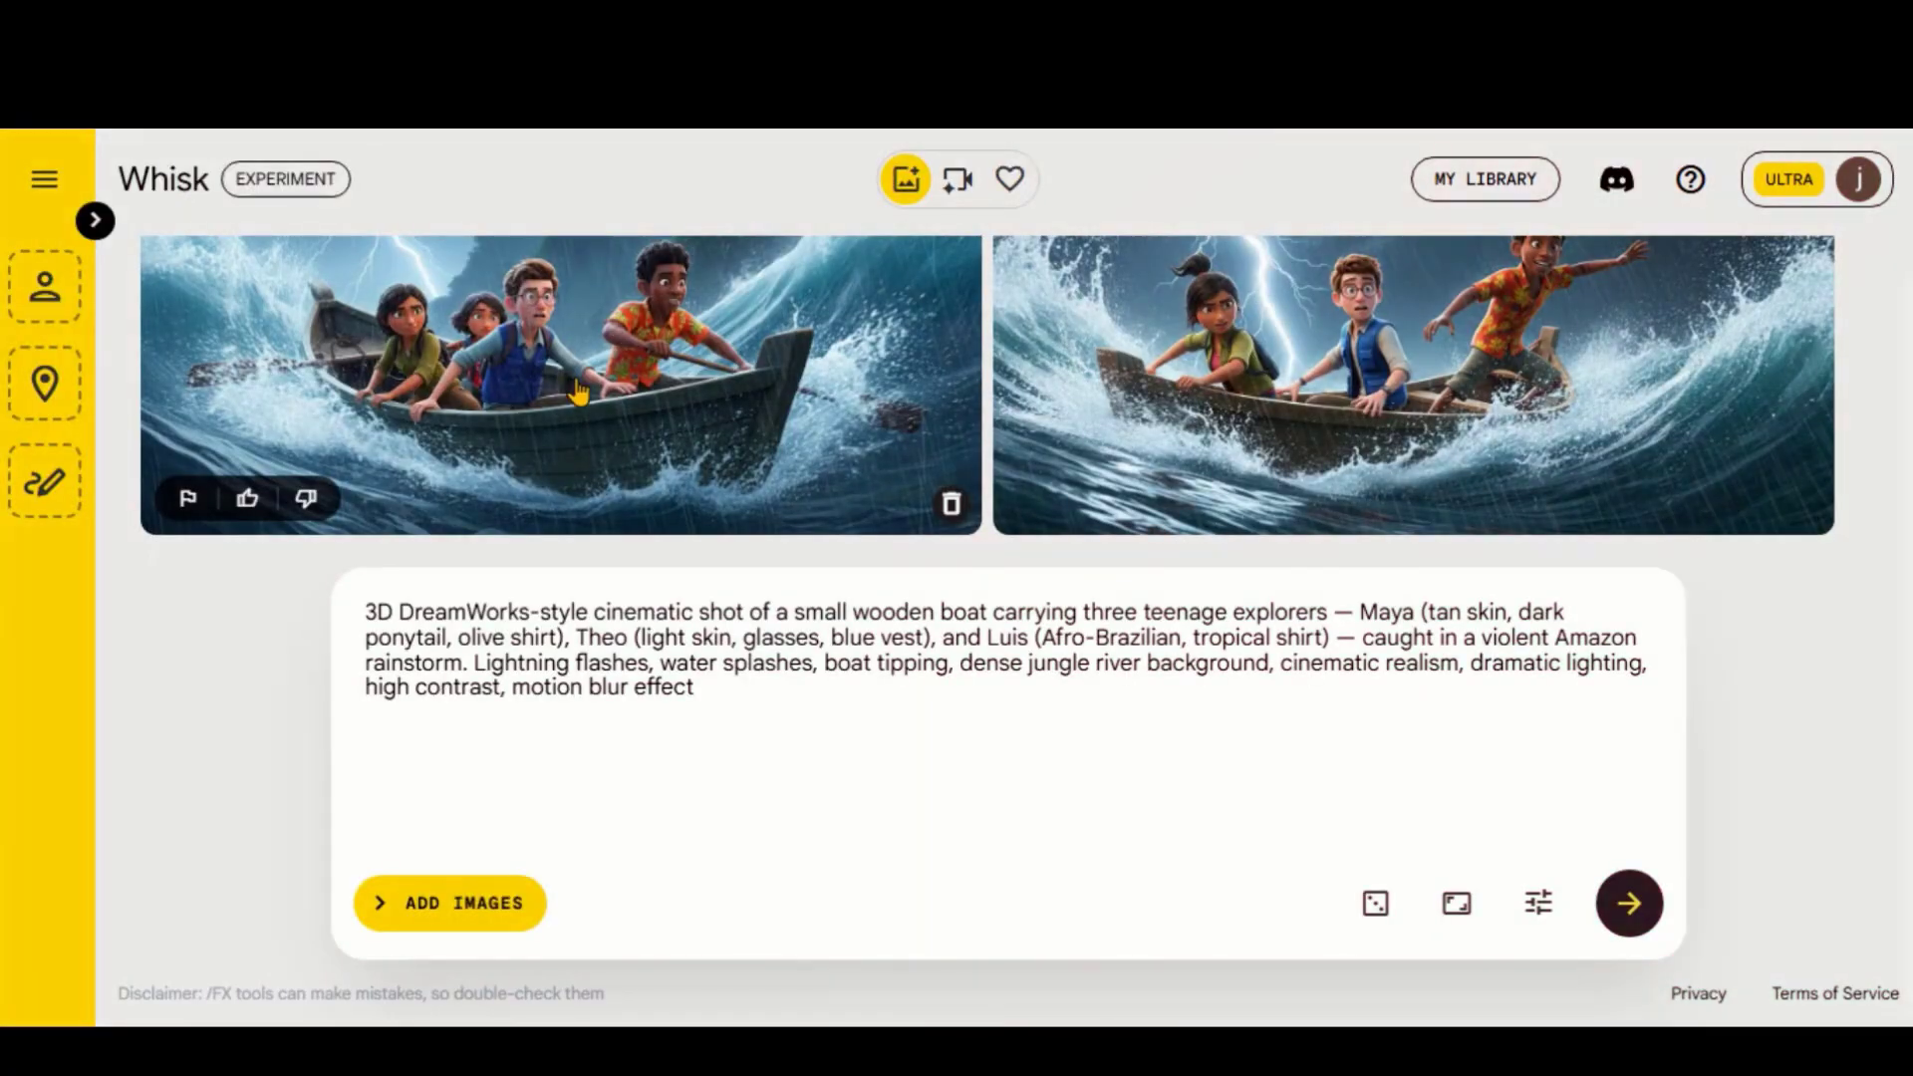
# Step: Compare both storm-boat images and delete the first one
pyautogui.click(577, 380)
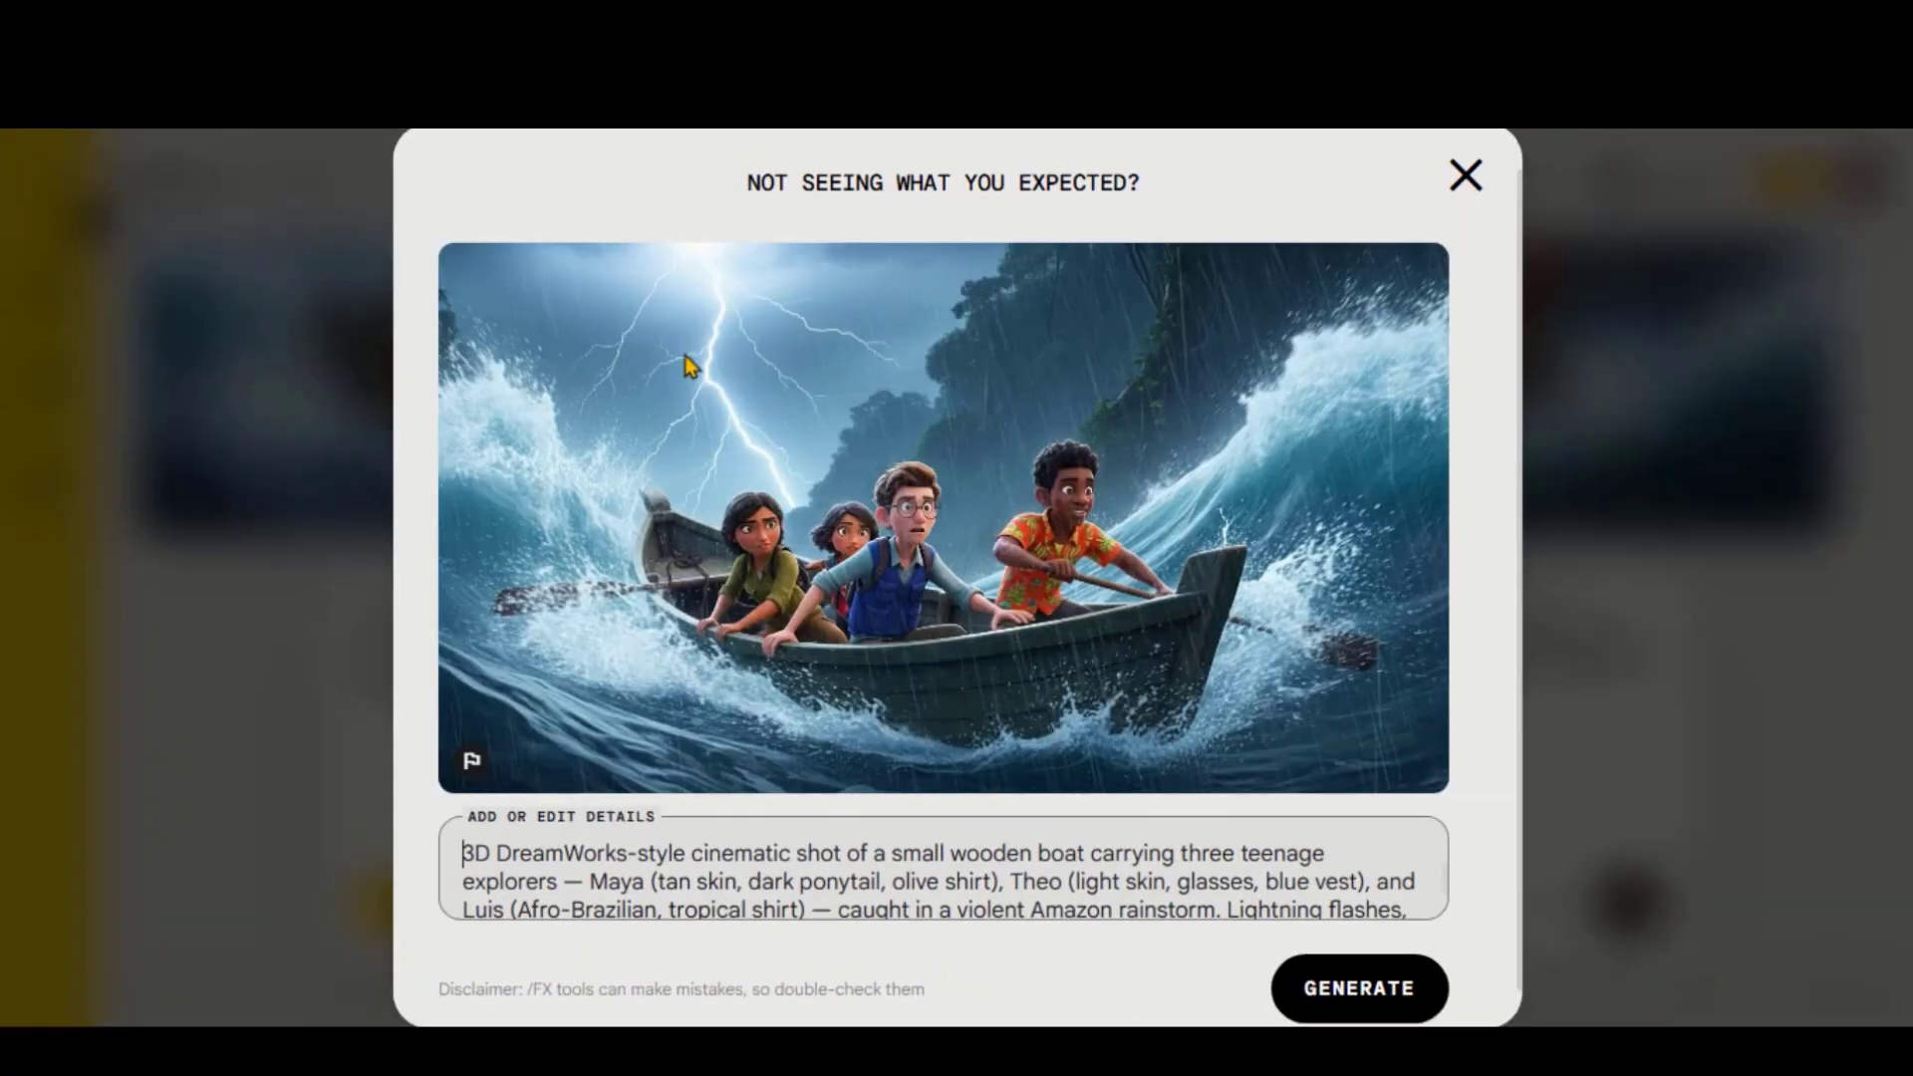
pyautogui.click(1467, 178)
pyautogui.click(1385, 353)
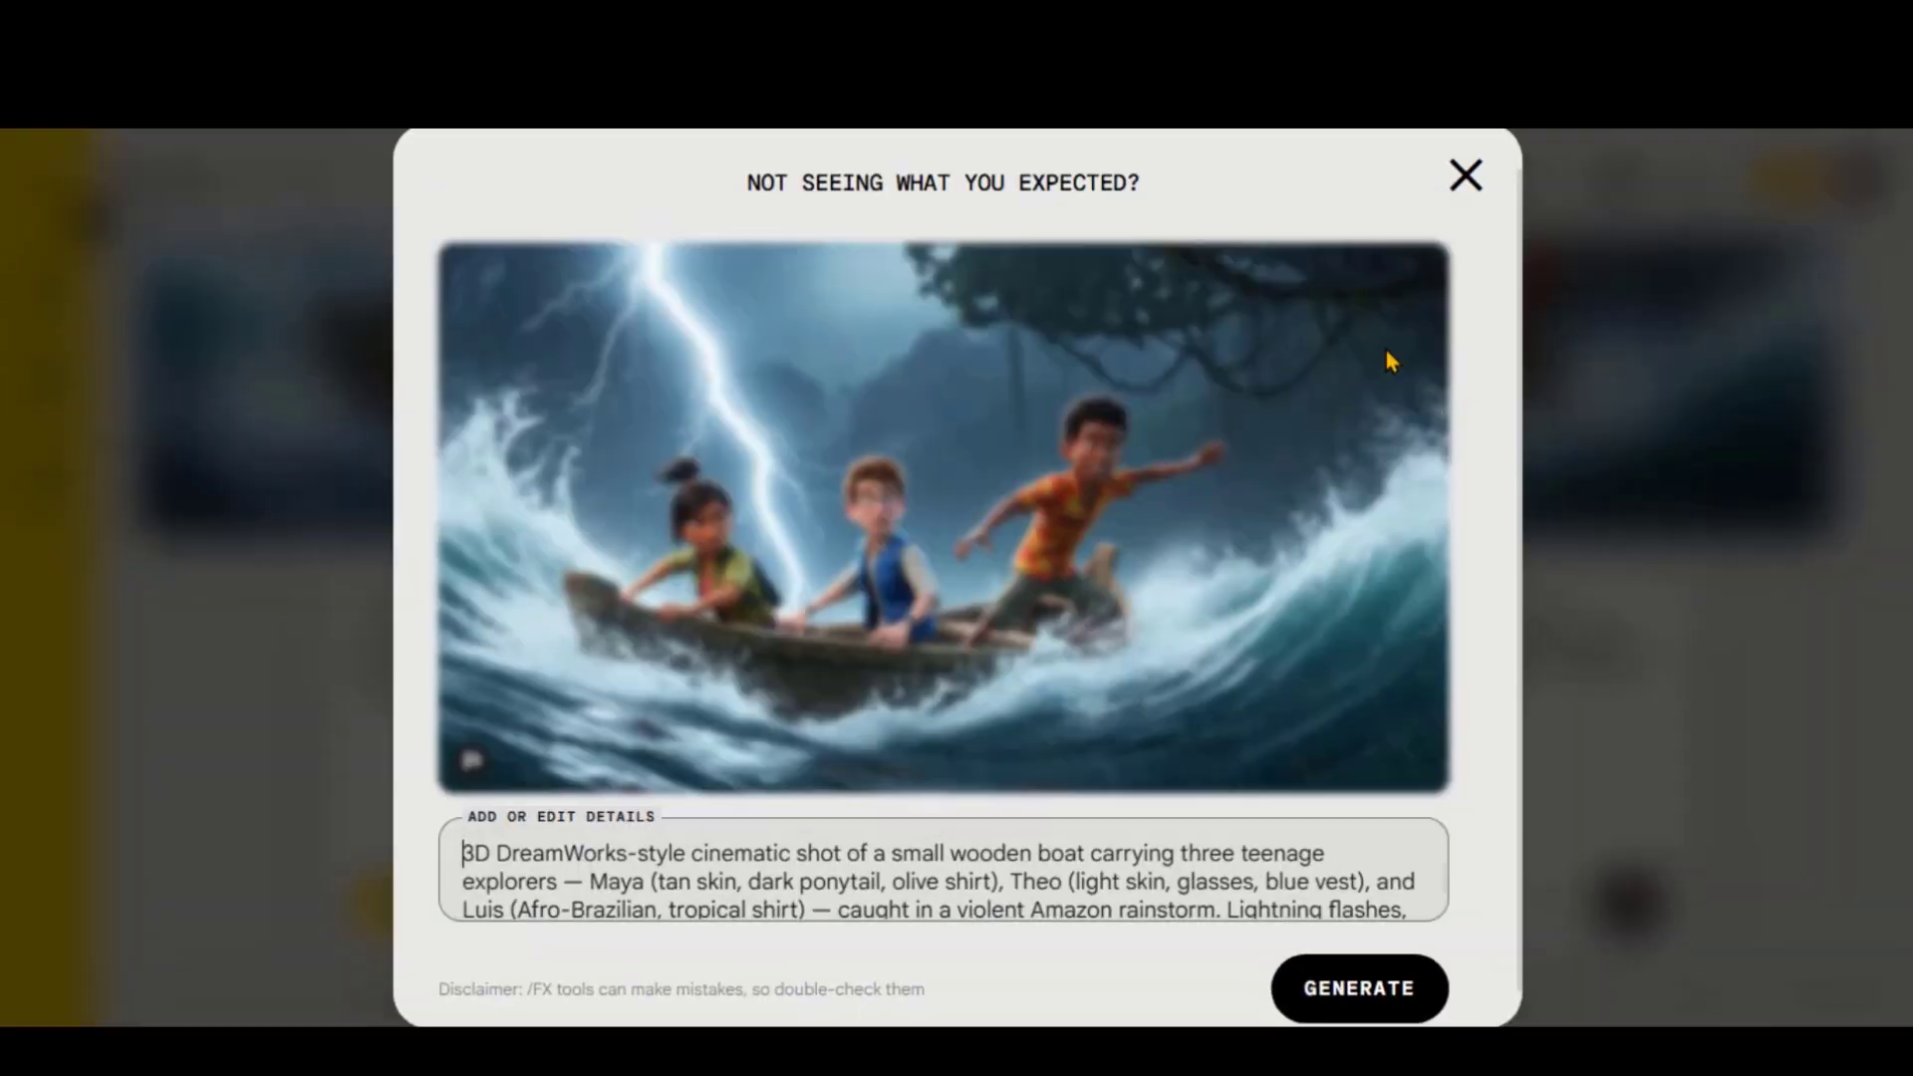
pyautogui.scroll(-1, 815, 564)
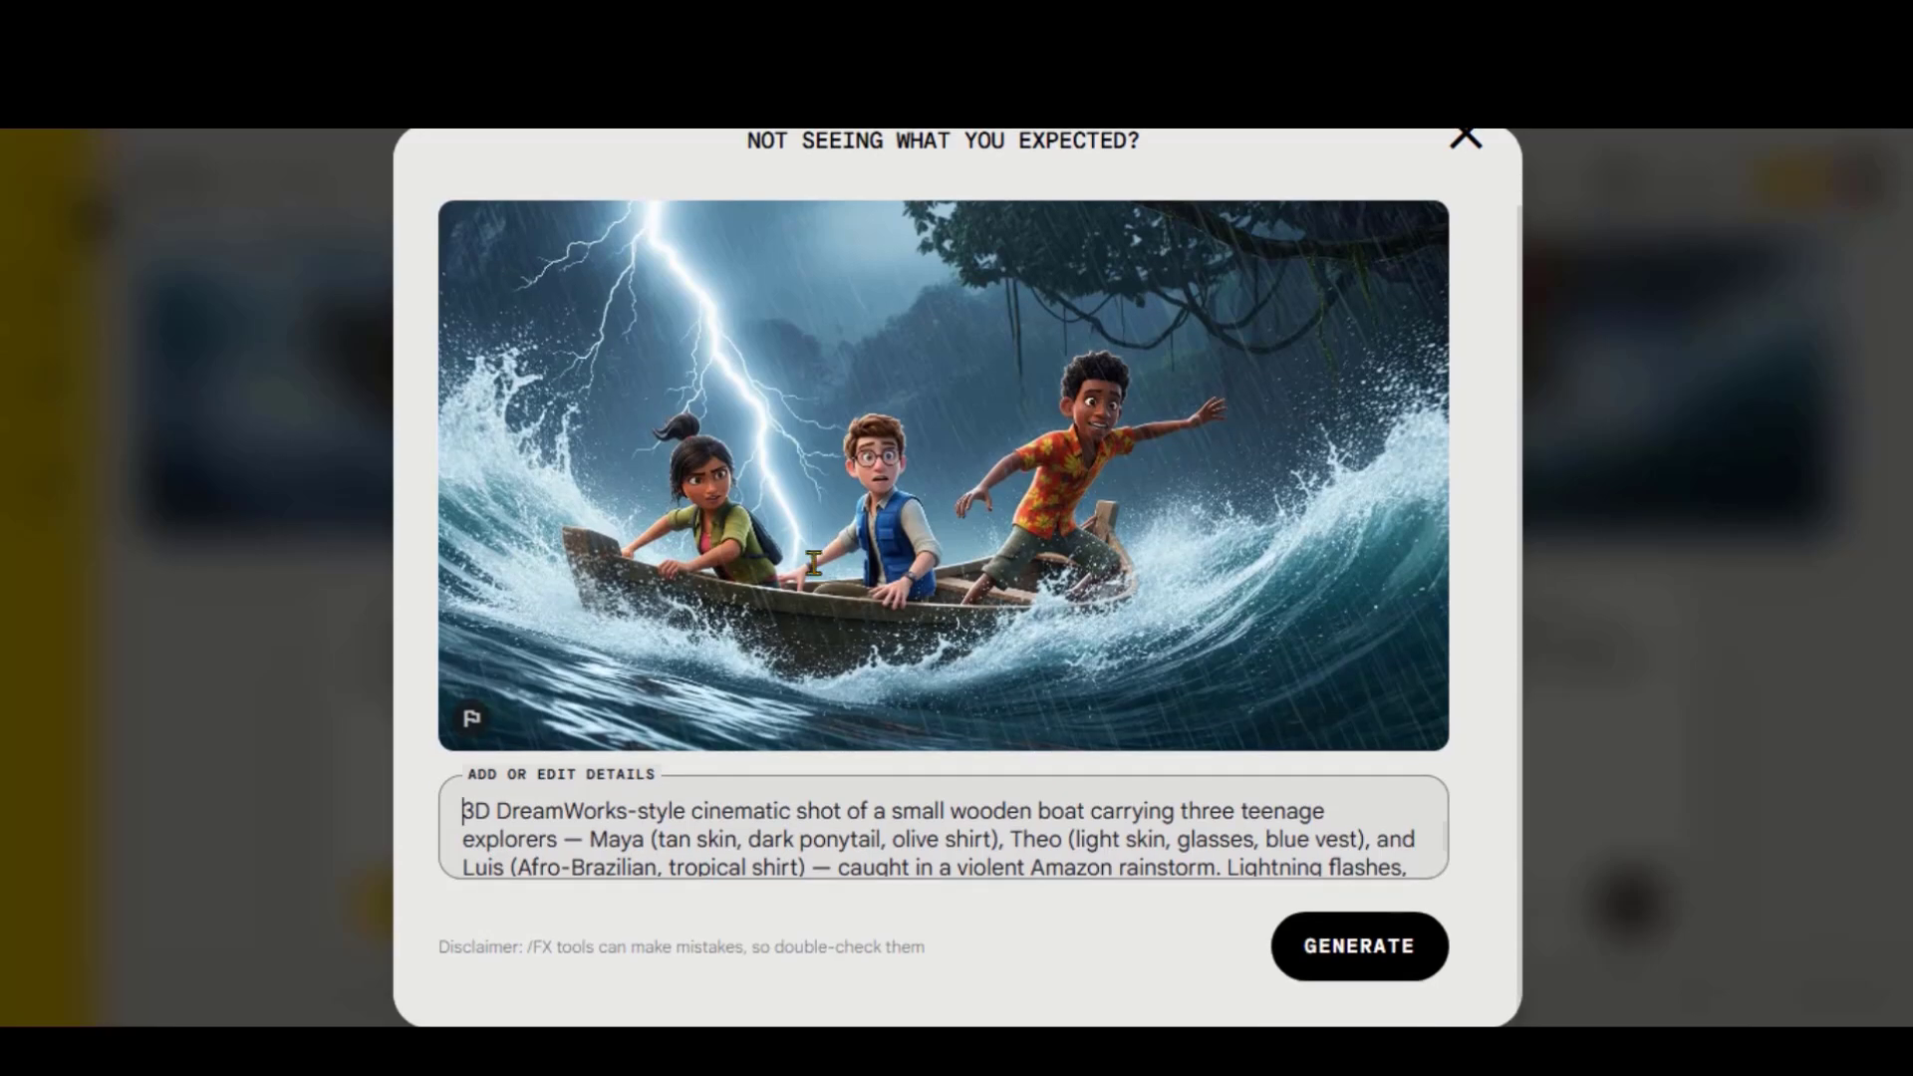
pyautogui.click(1465, 141)
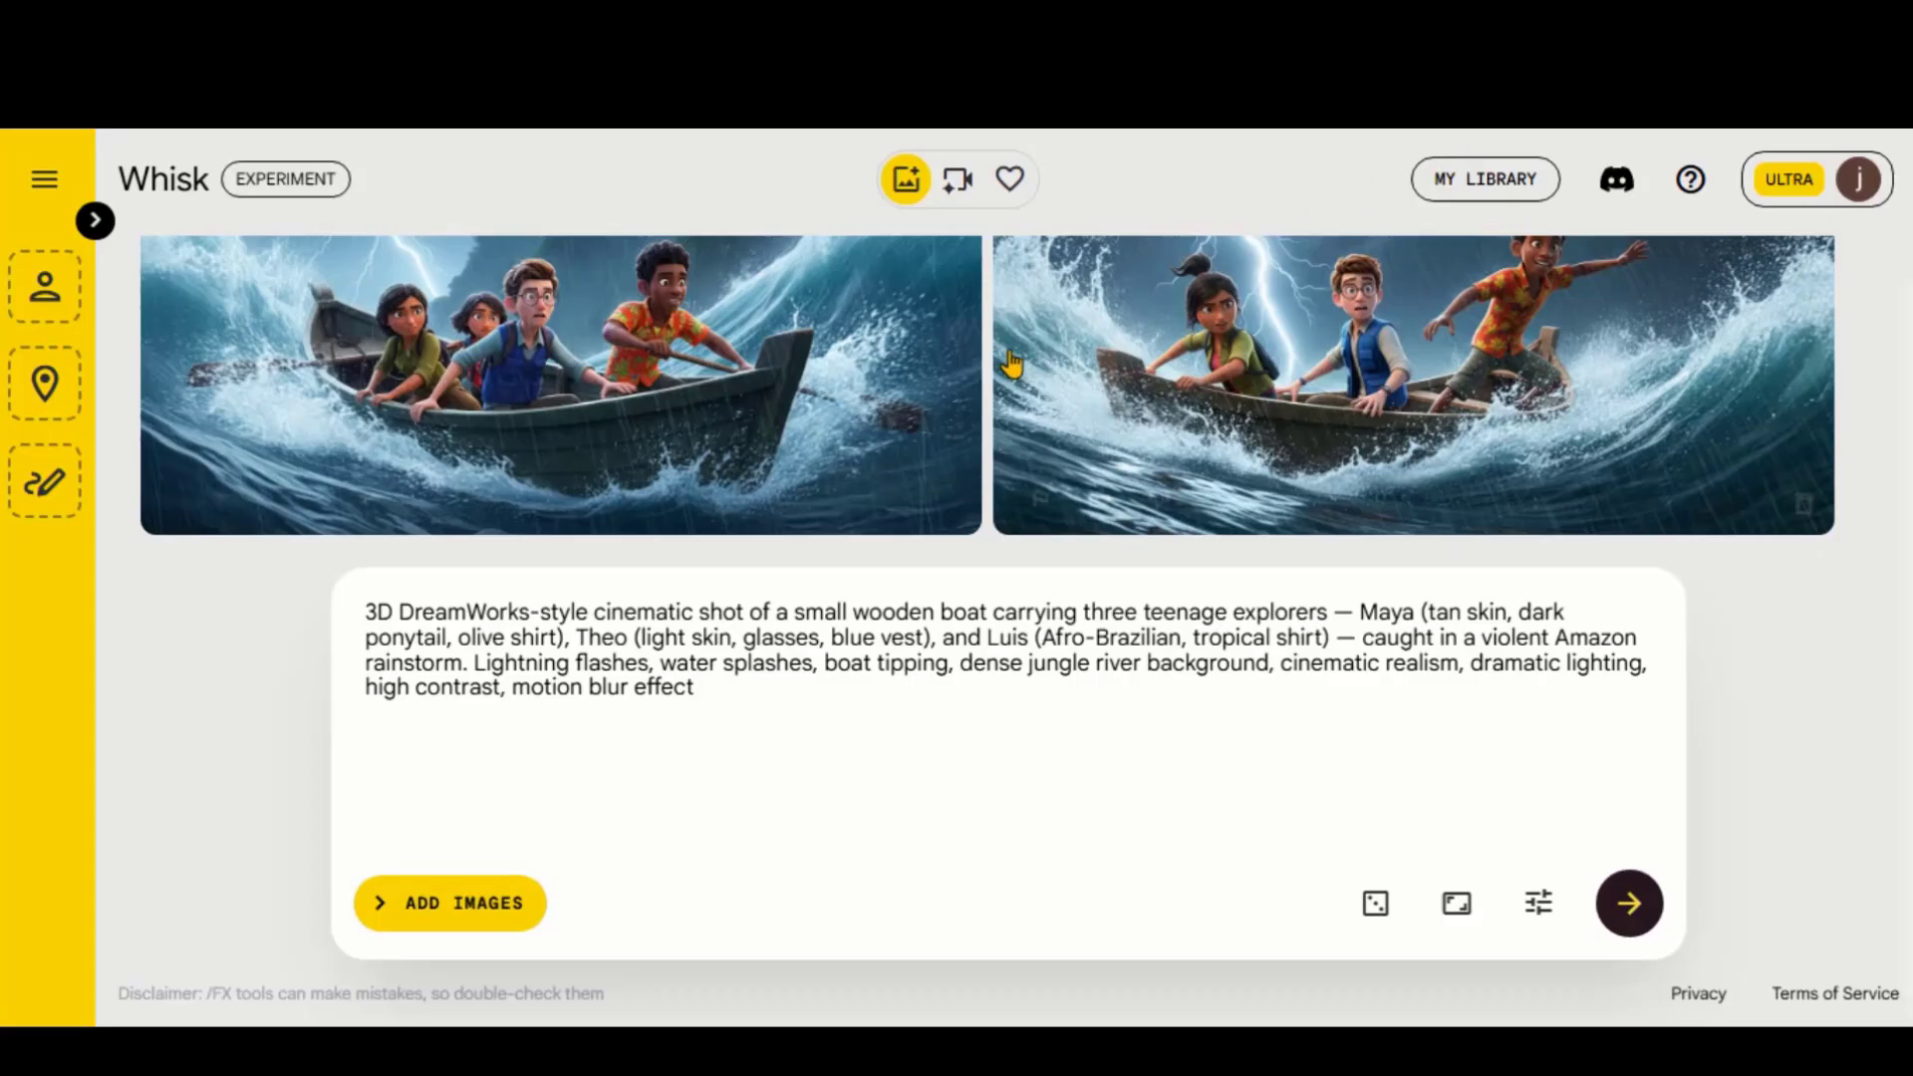
pyautogui.scroll(-2, 827, 342)
pyautogui.scroll(2, 828, 350)
pyautogui.scroll(-2, 828, 350)
pyautogui.click(945, 501)
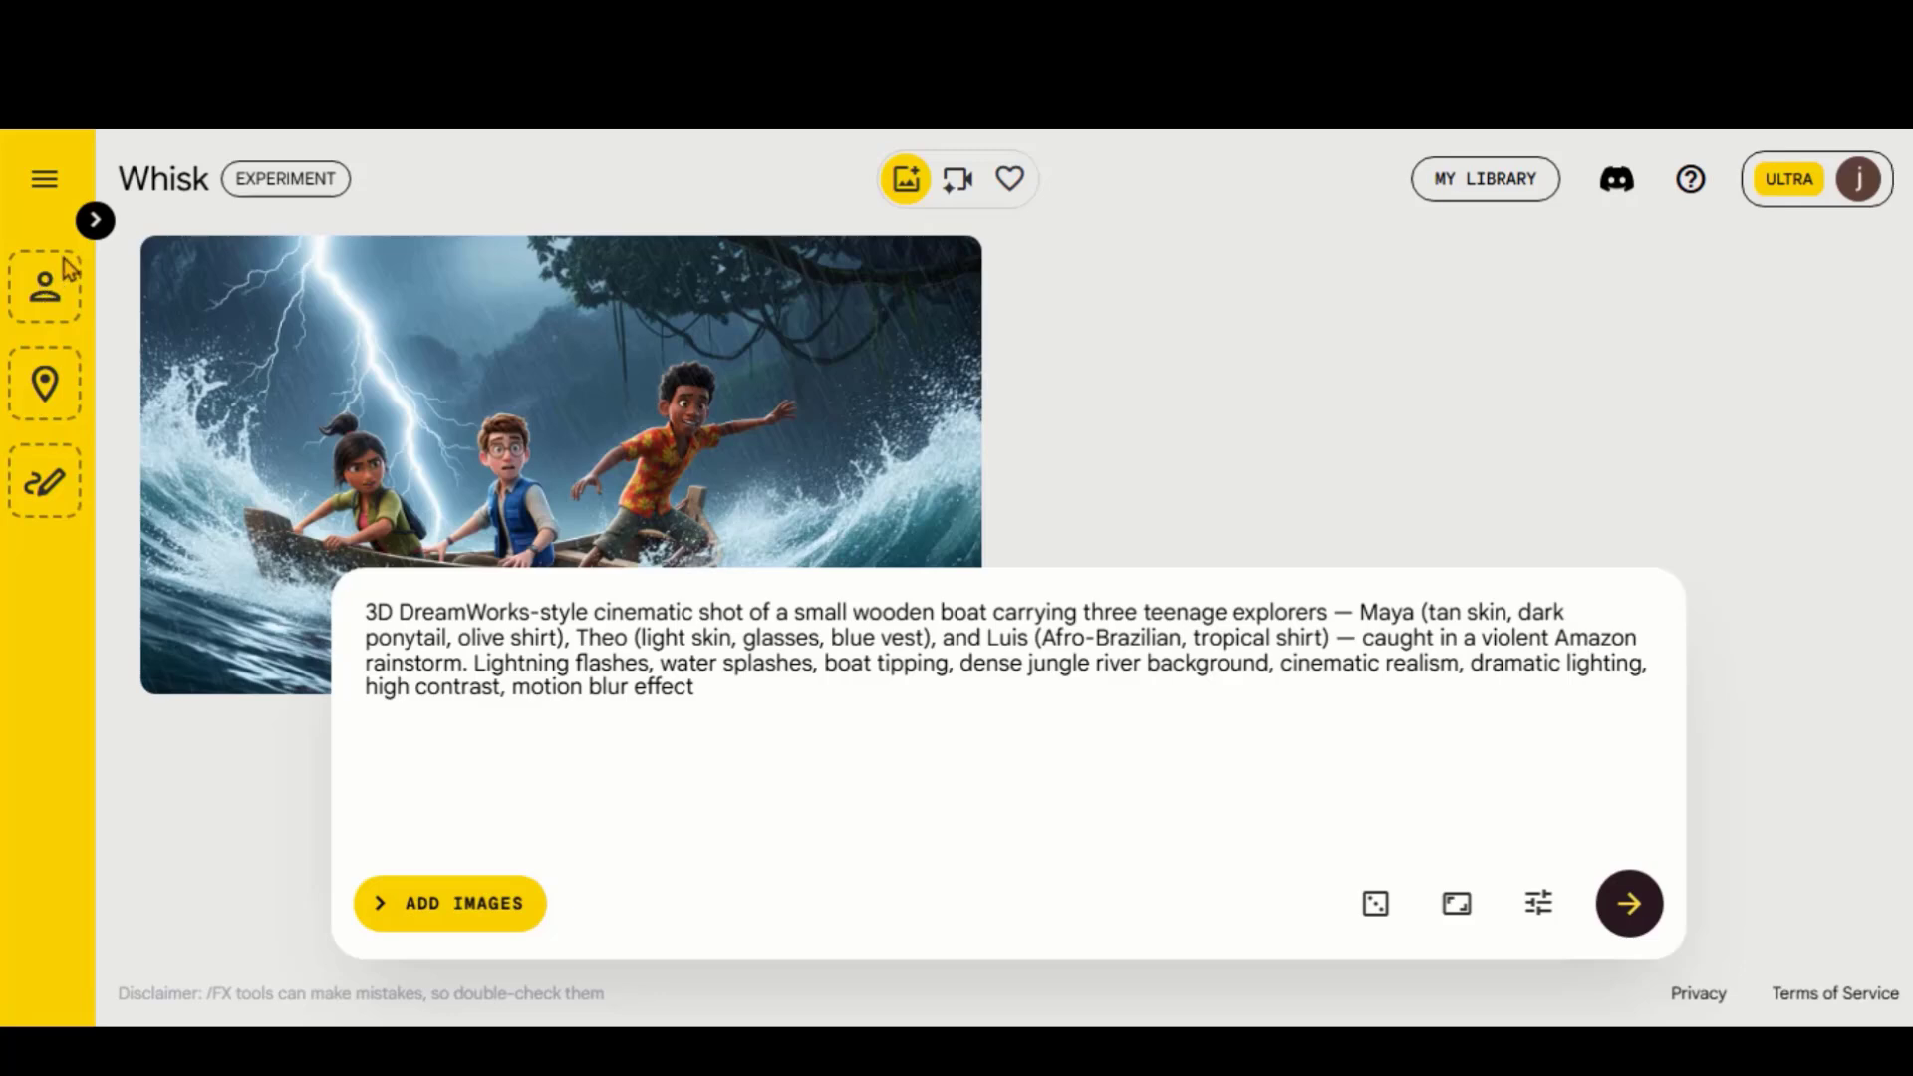
# Step: Drag the kept storm-boat image into the Subject, Scene and Style reference slots
pyautogui.click(95, 222)
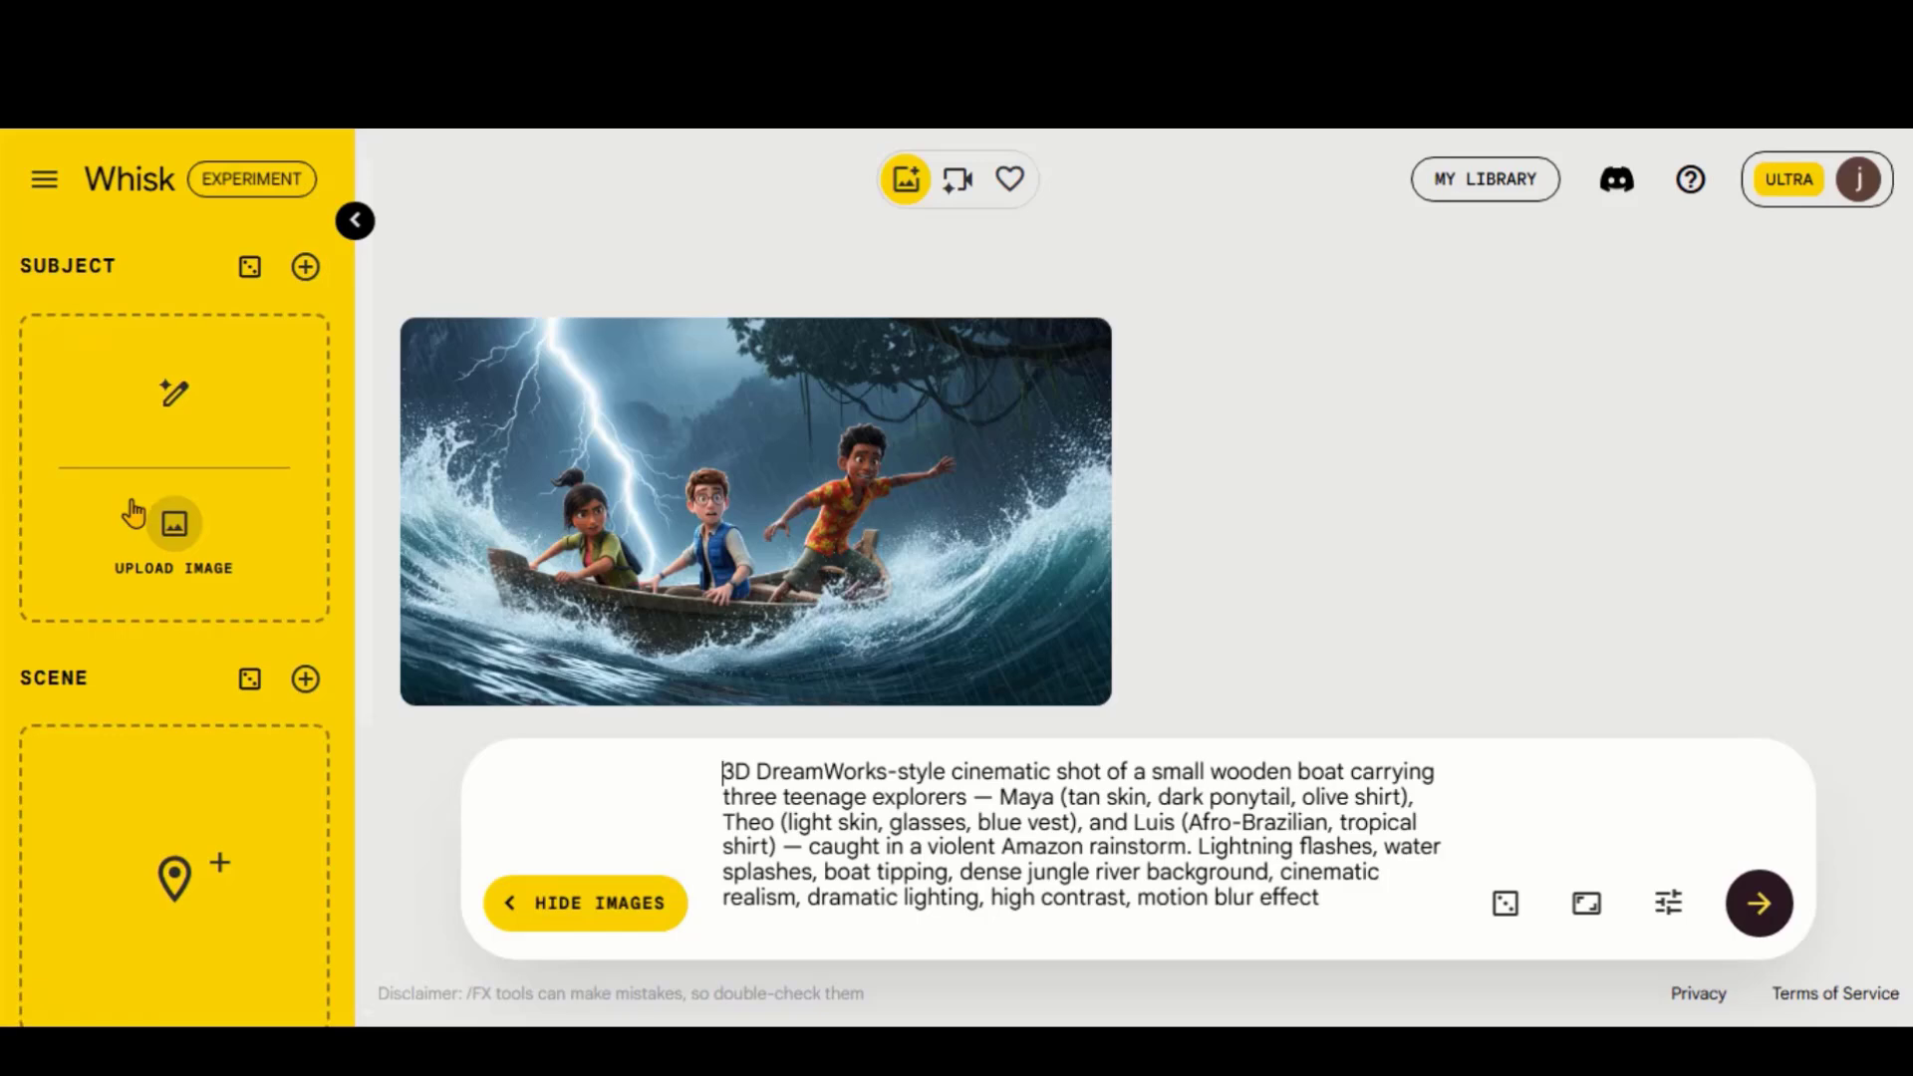
pyautogui.scroll(-2, 133, 512)
pyautogui.scroll(-2, 138, 615)
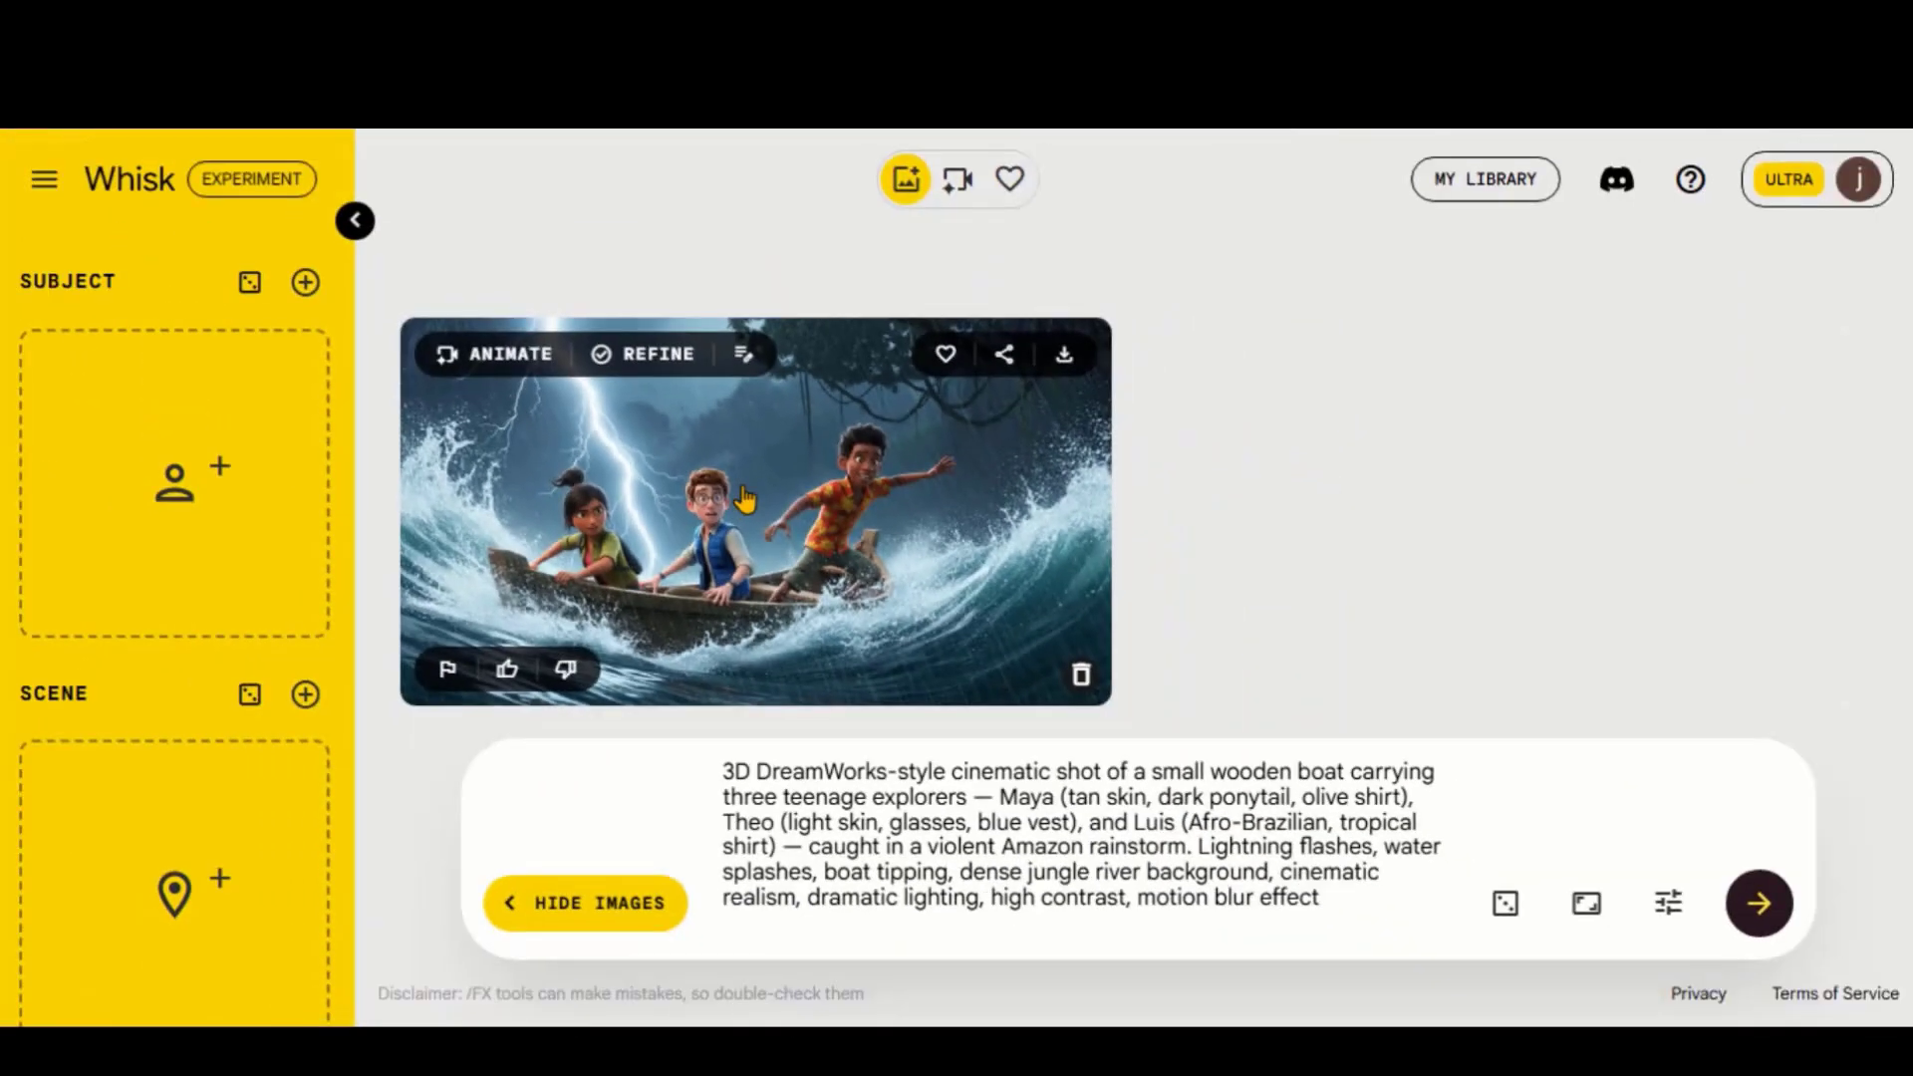
pyautogui.moveTo(758, 499); pyautogui.dragTo(156, 461)
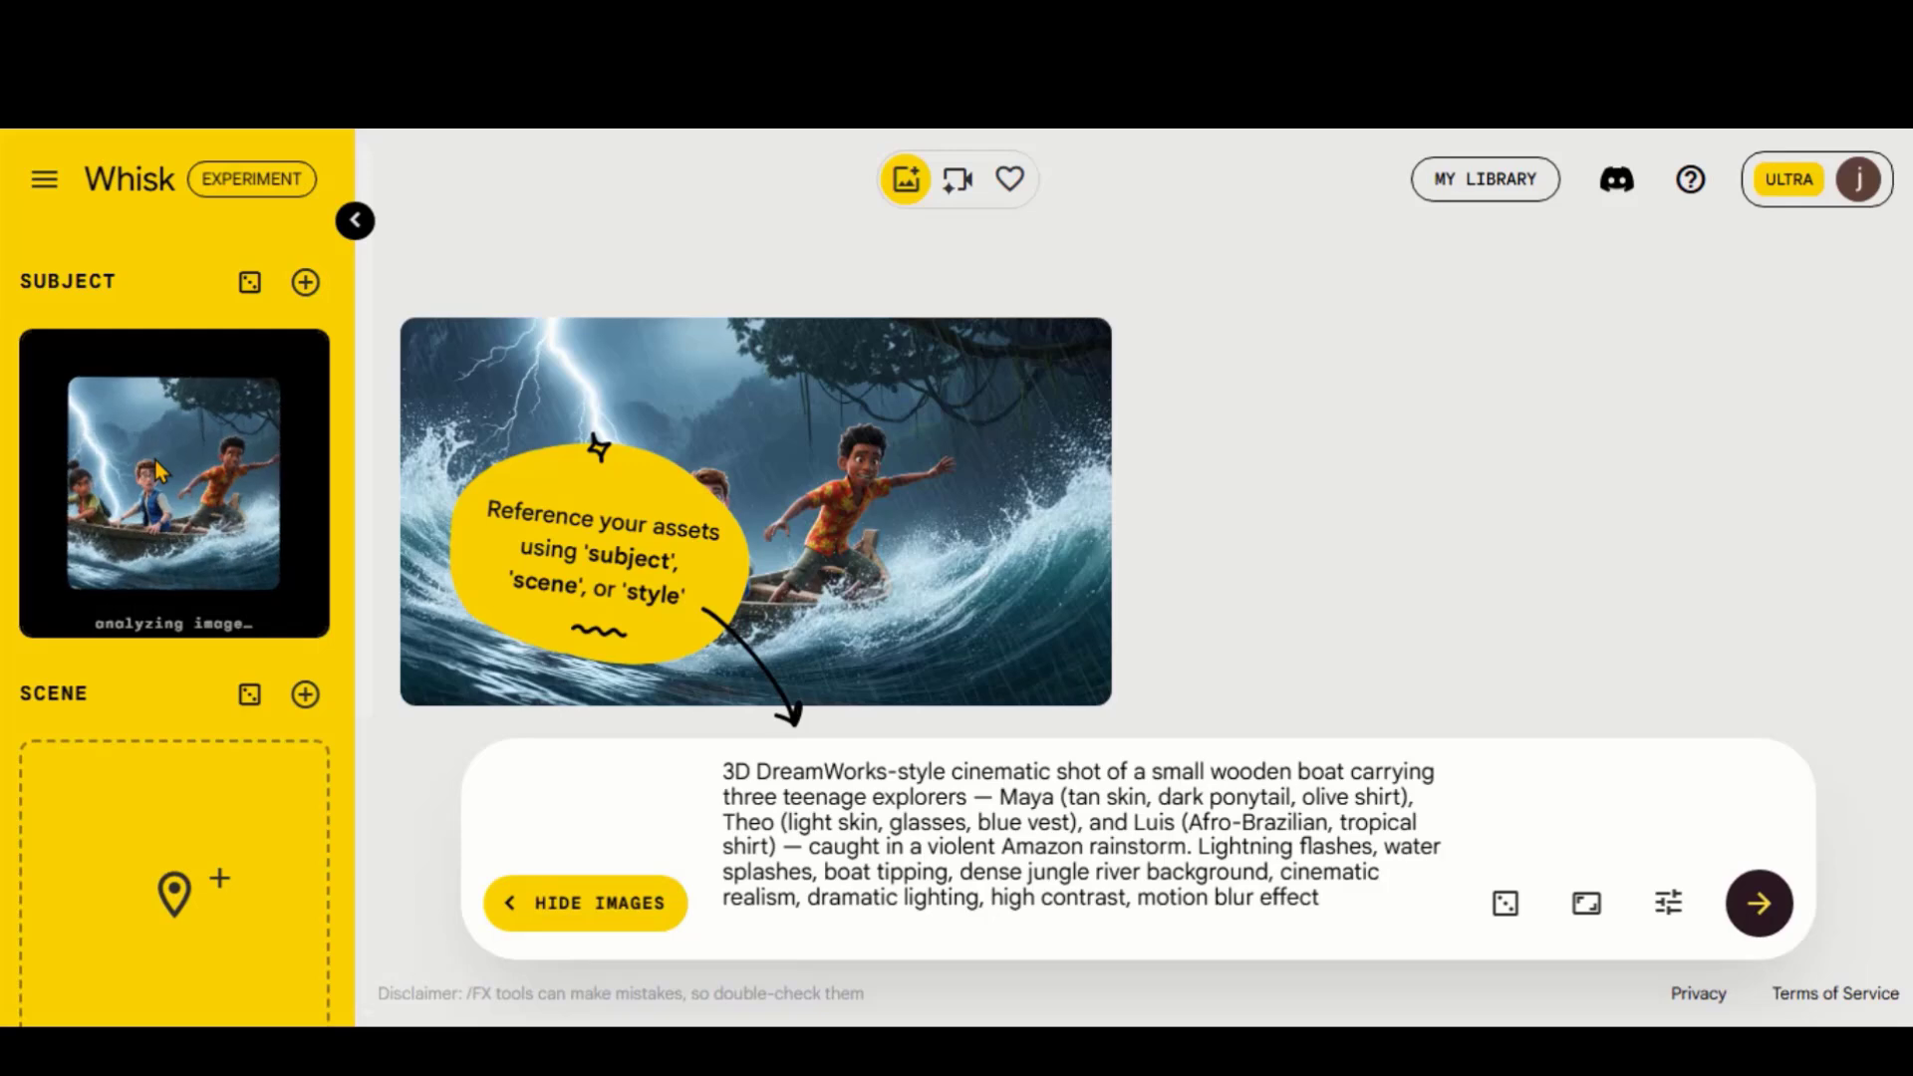
pyautogui.scroll(-3, 158, 471)
pyautogui.moveTo(757, 498); pyautogui.dragTo(182, 678)
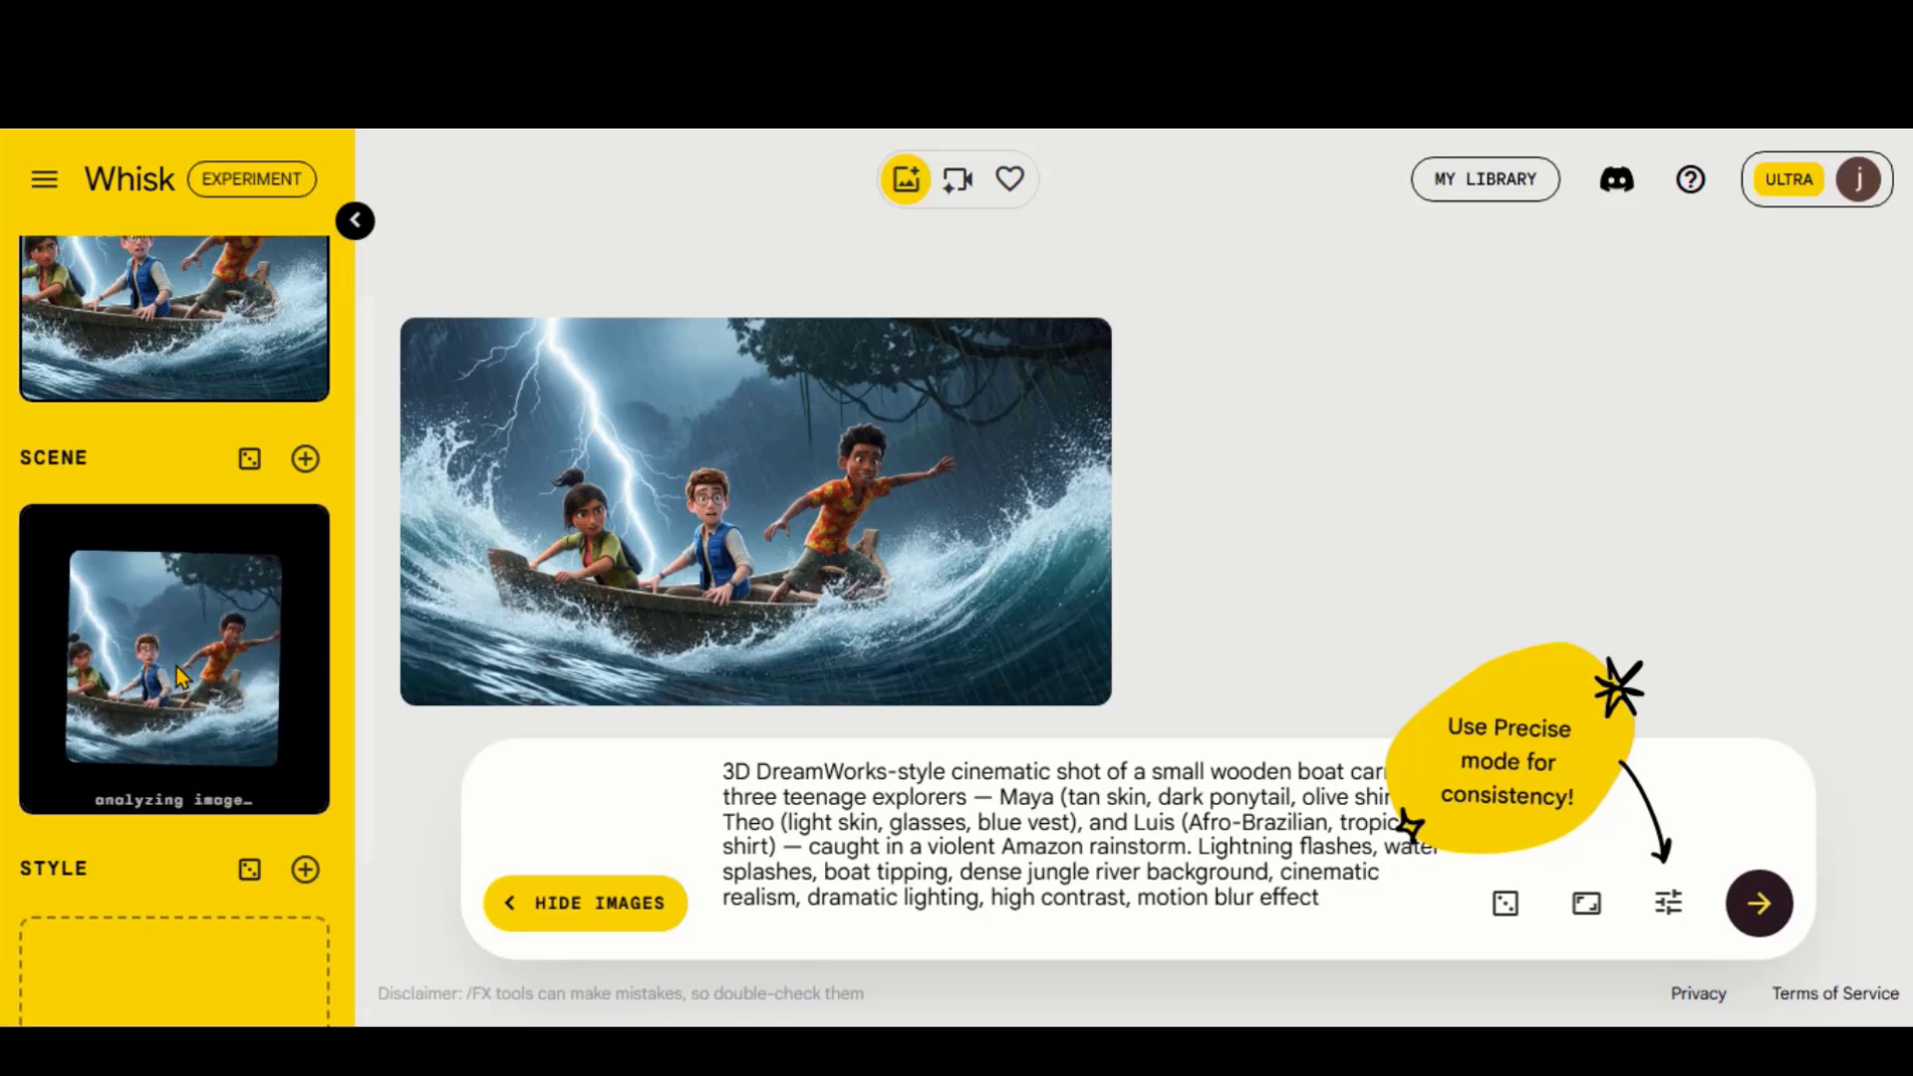
pyautogui.scroll(-2, 177, 678)
pyautogui.moveTo(757, 498); pyautogui.dragTo(289, 707)
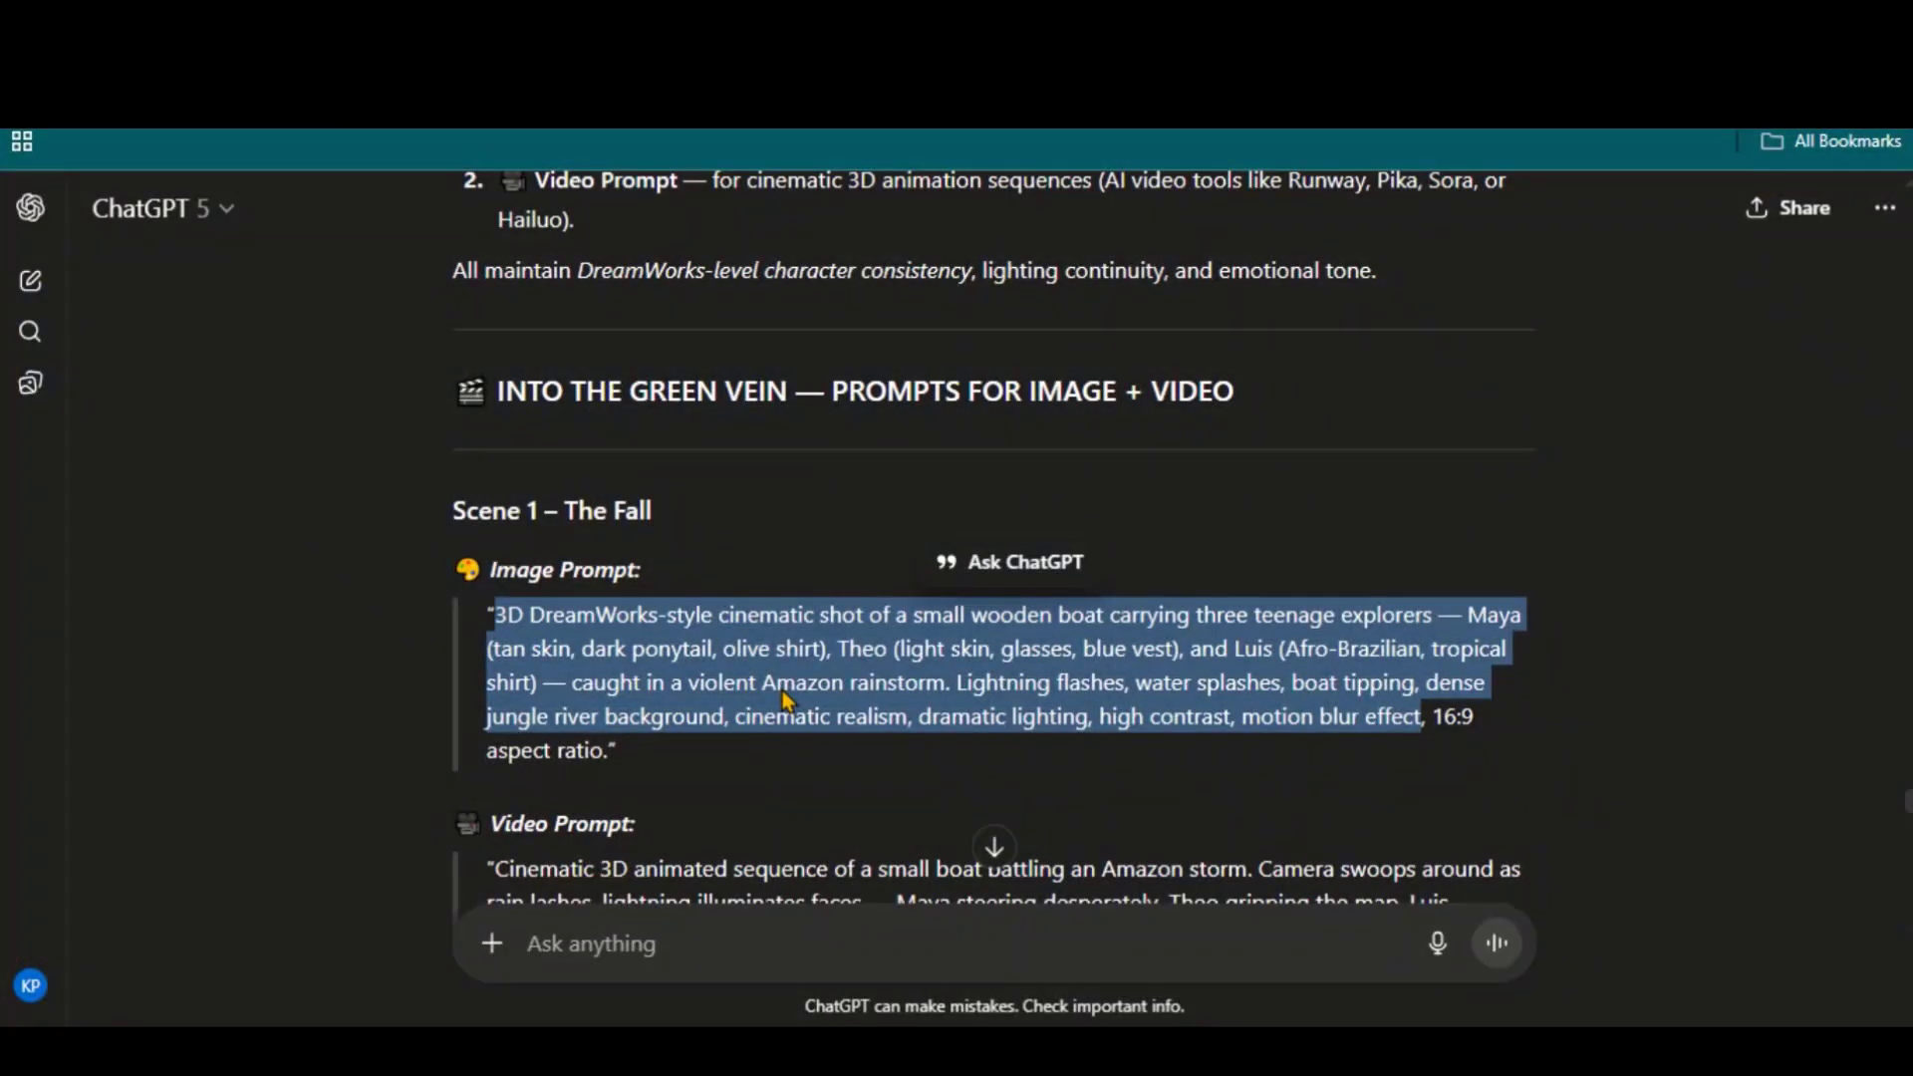
pyautogui.scroll(-7, 788, 700)
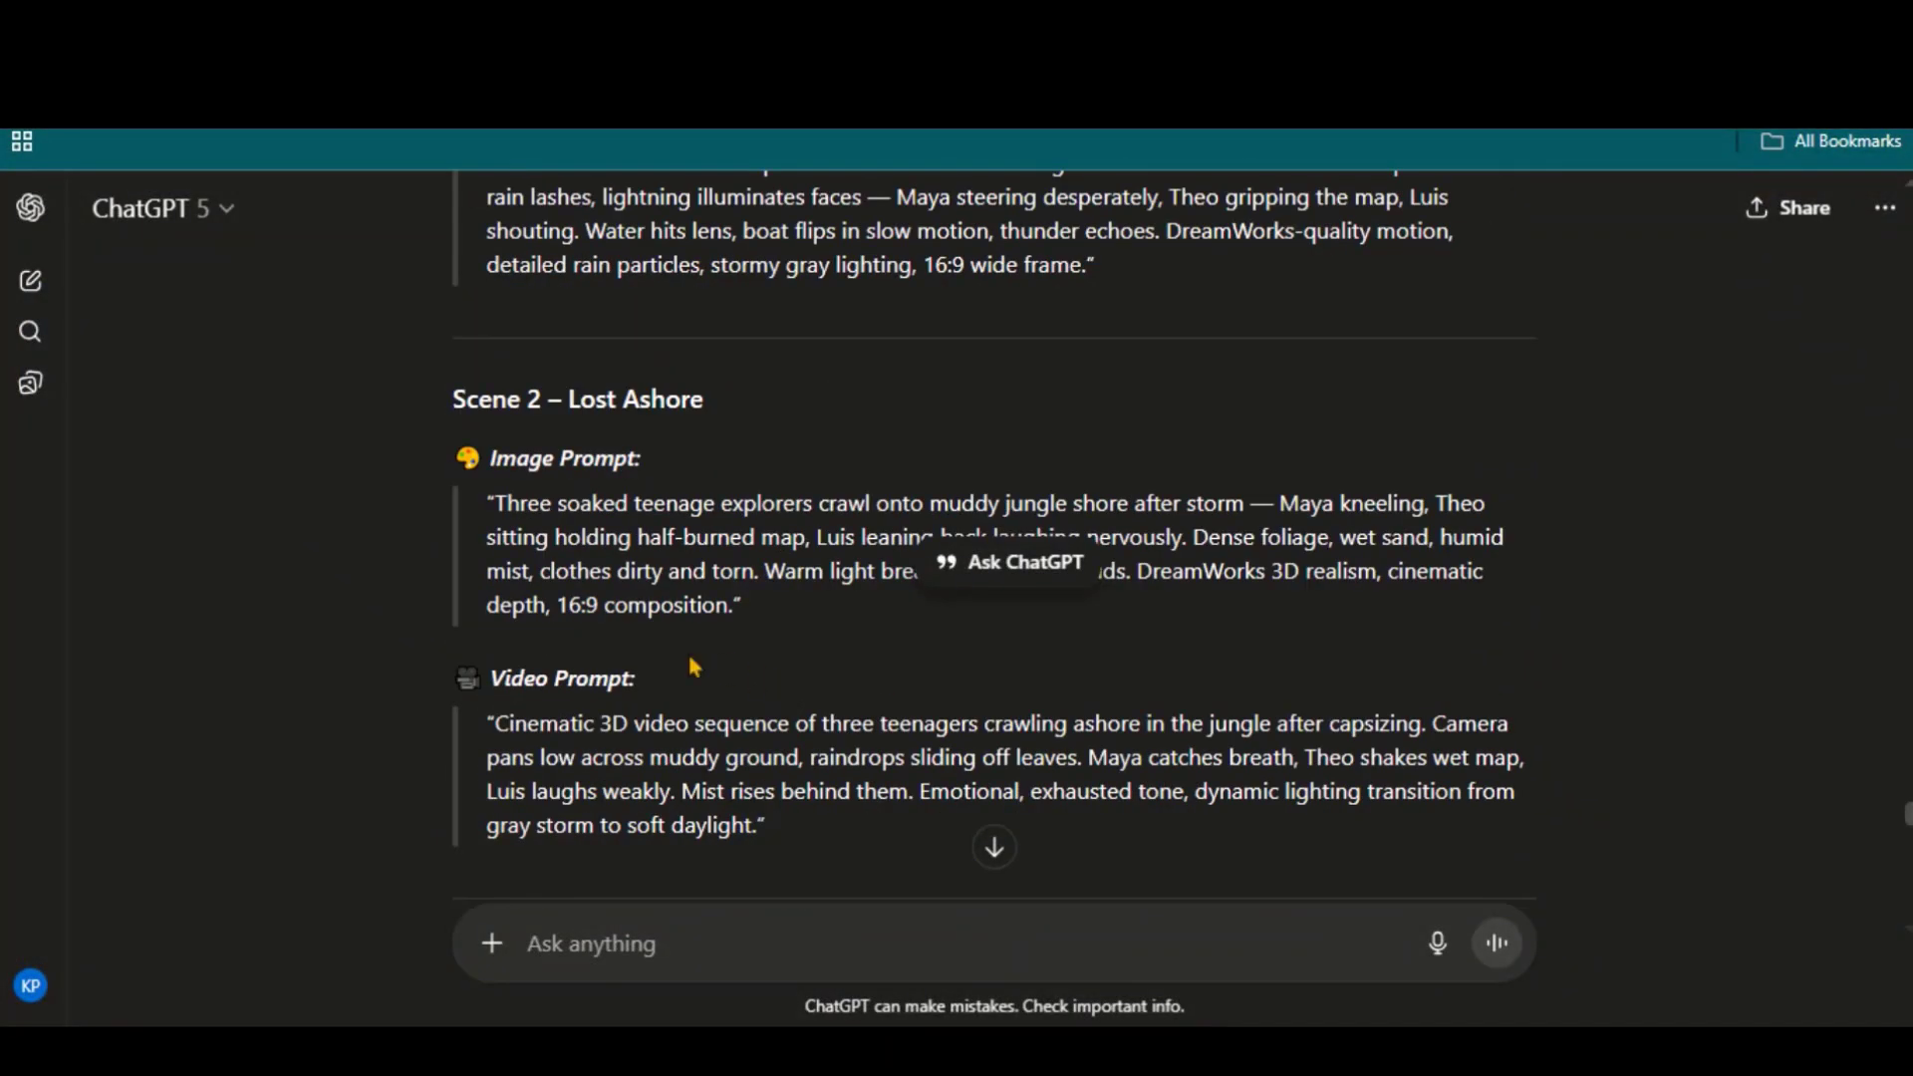
# Step: Replace Whisk's prompt with the Scene 2 Lost Ashore image prompt from ChatGPT
pyautogui.moveTo(547, 603); pyautogui.dragTo(503, 503)
pyautogui.rightClick(559, 517)
pyautogui.click(598, 555)
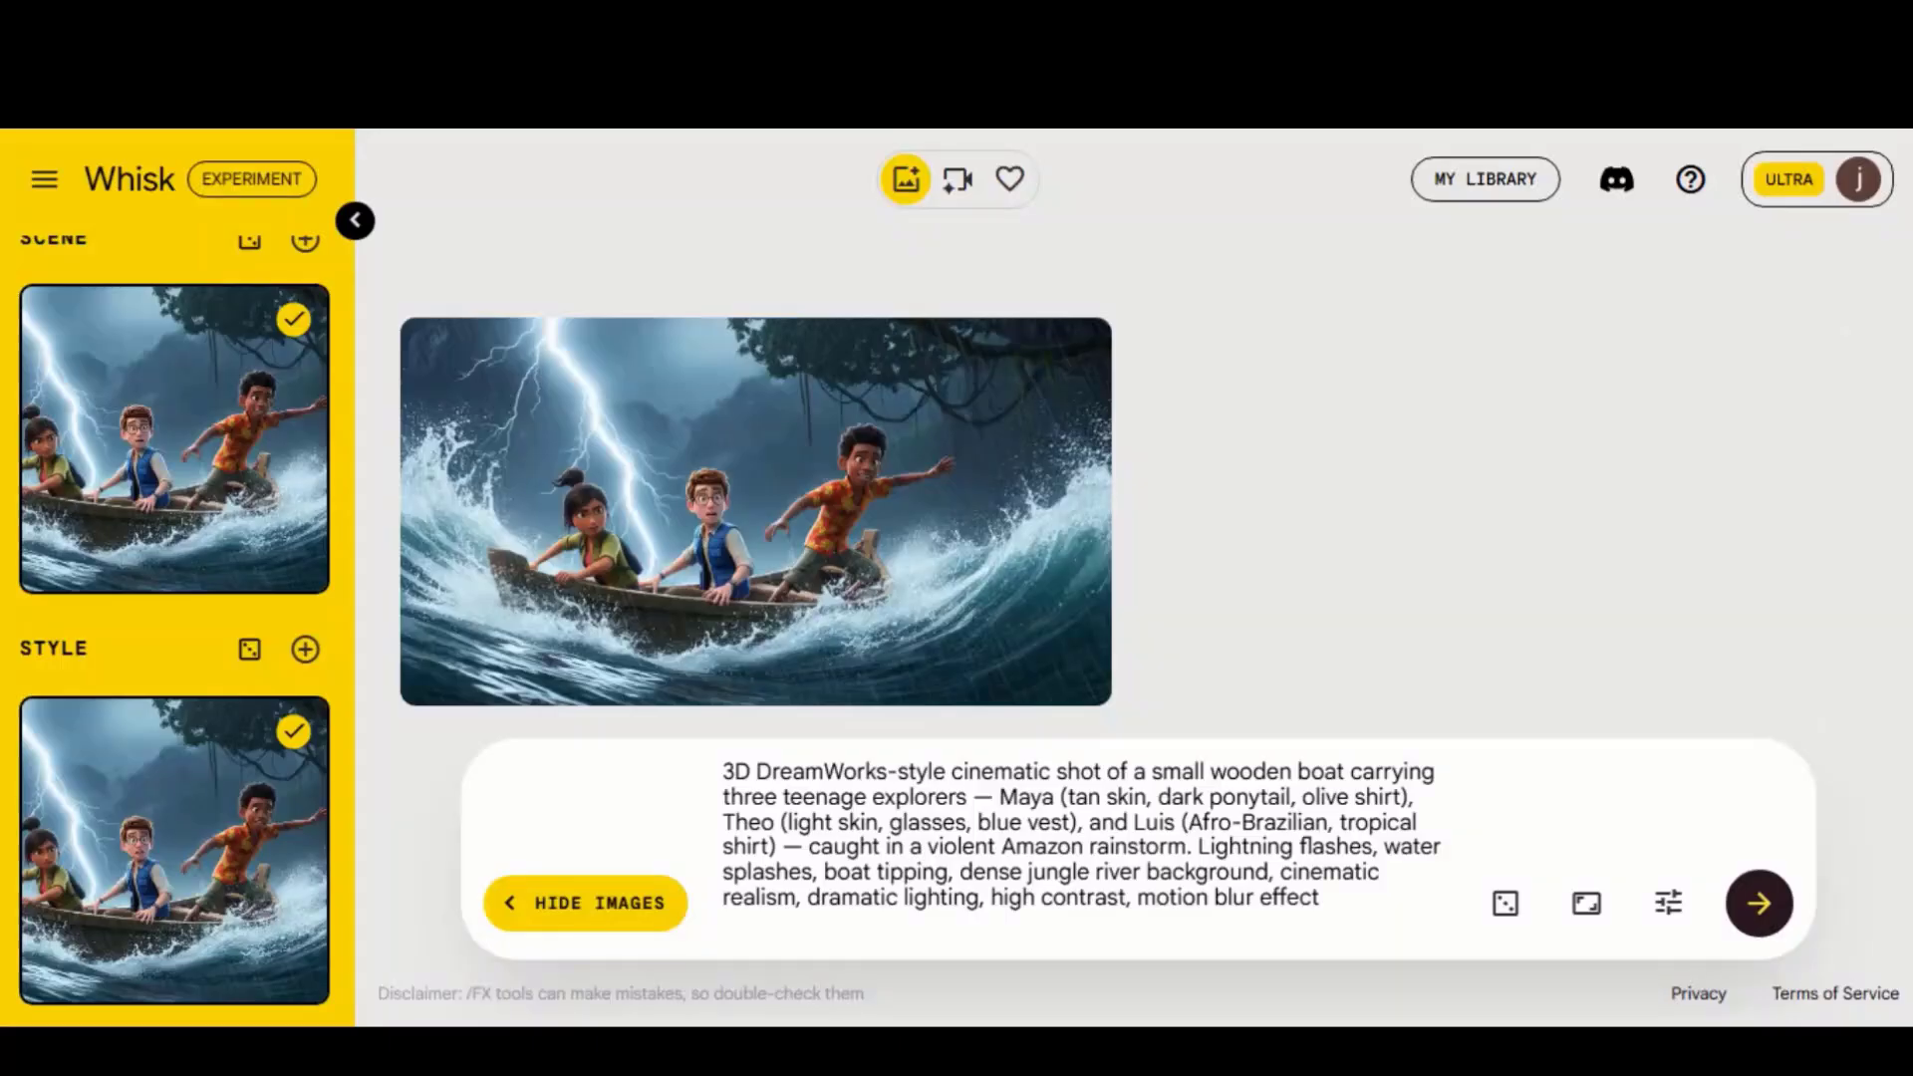
pyautogui.hotkey('ctrl', 'a')
pyautogui.hotkey('ctrl', 'v')
pyautogui.moveTo(724, 823); pyautogui.dragTo(1059, 858)
pyautogui.click(1849, 907)
# Step: Generate the jungle-shore images, preview them, and delete the extra one
pyautogui.click(1754, 911)
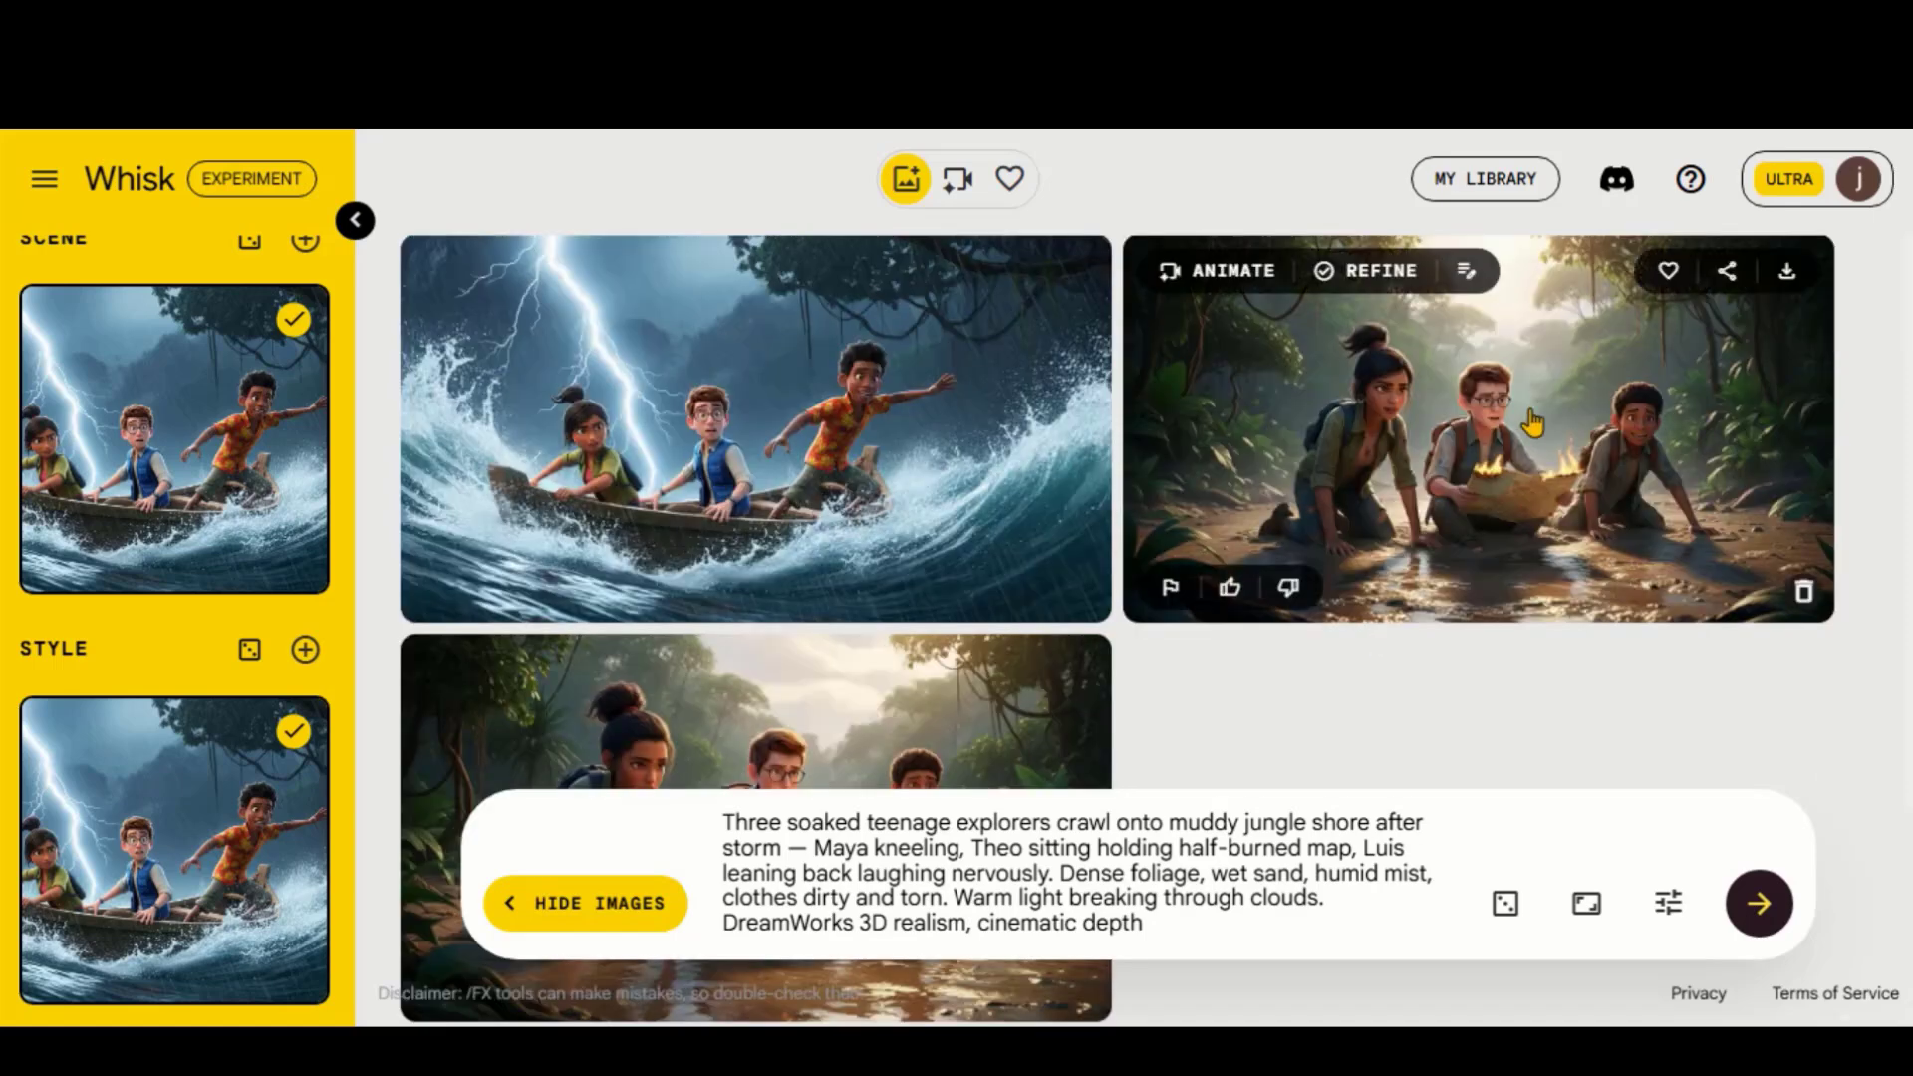
pyautogui.click(1365, 269)
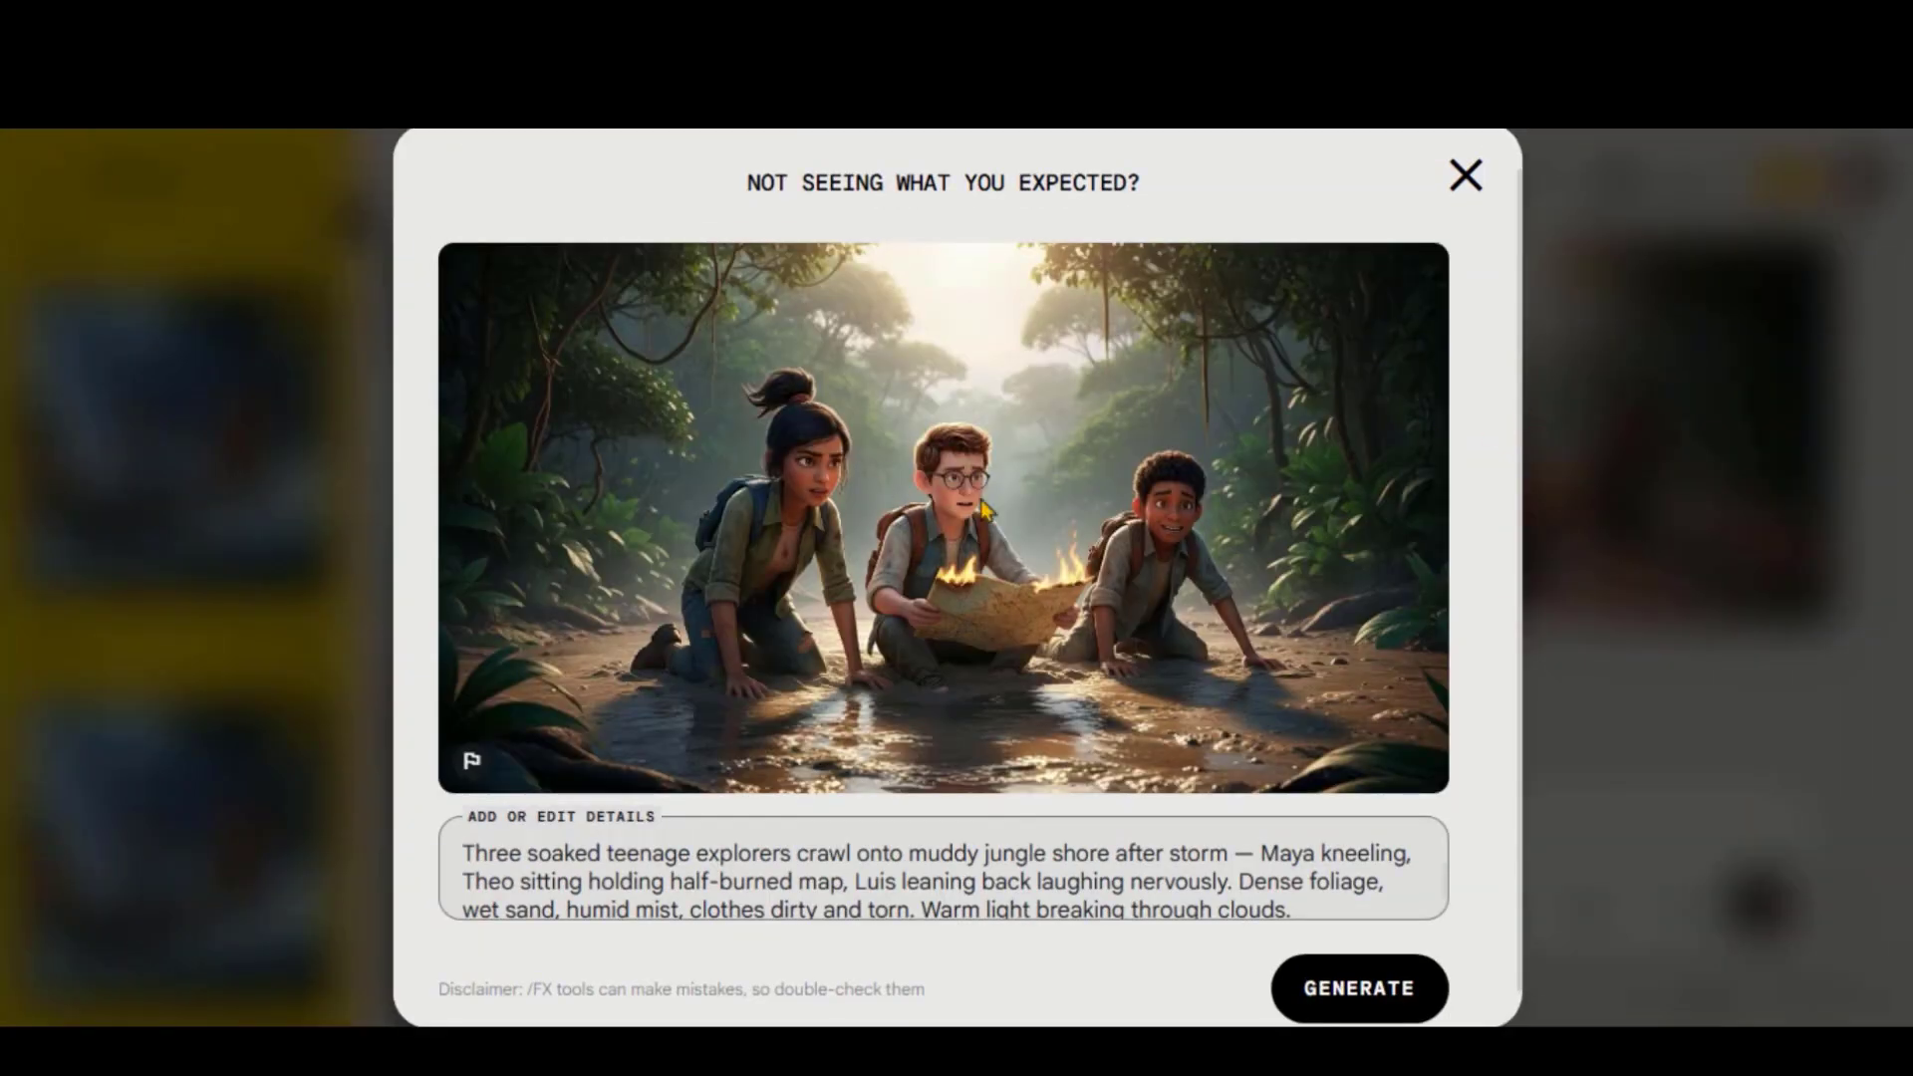
pyautogui.click(1465, 179)
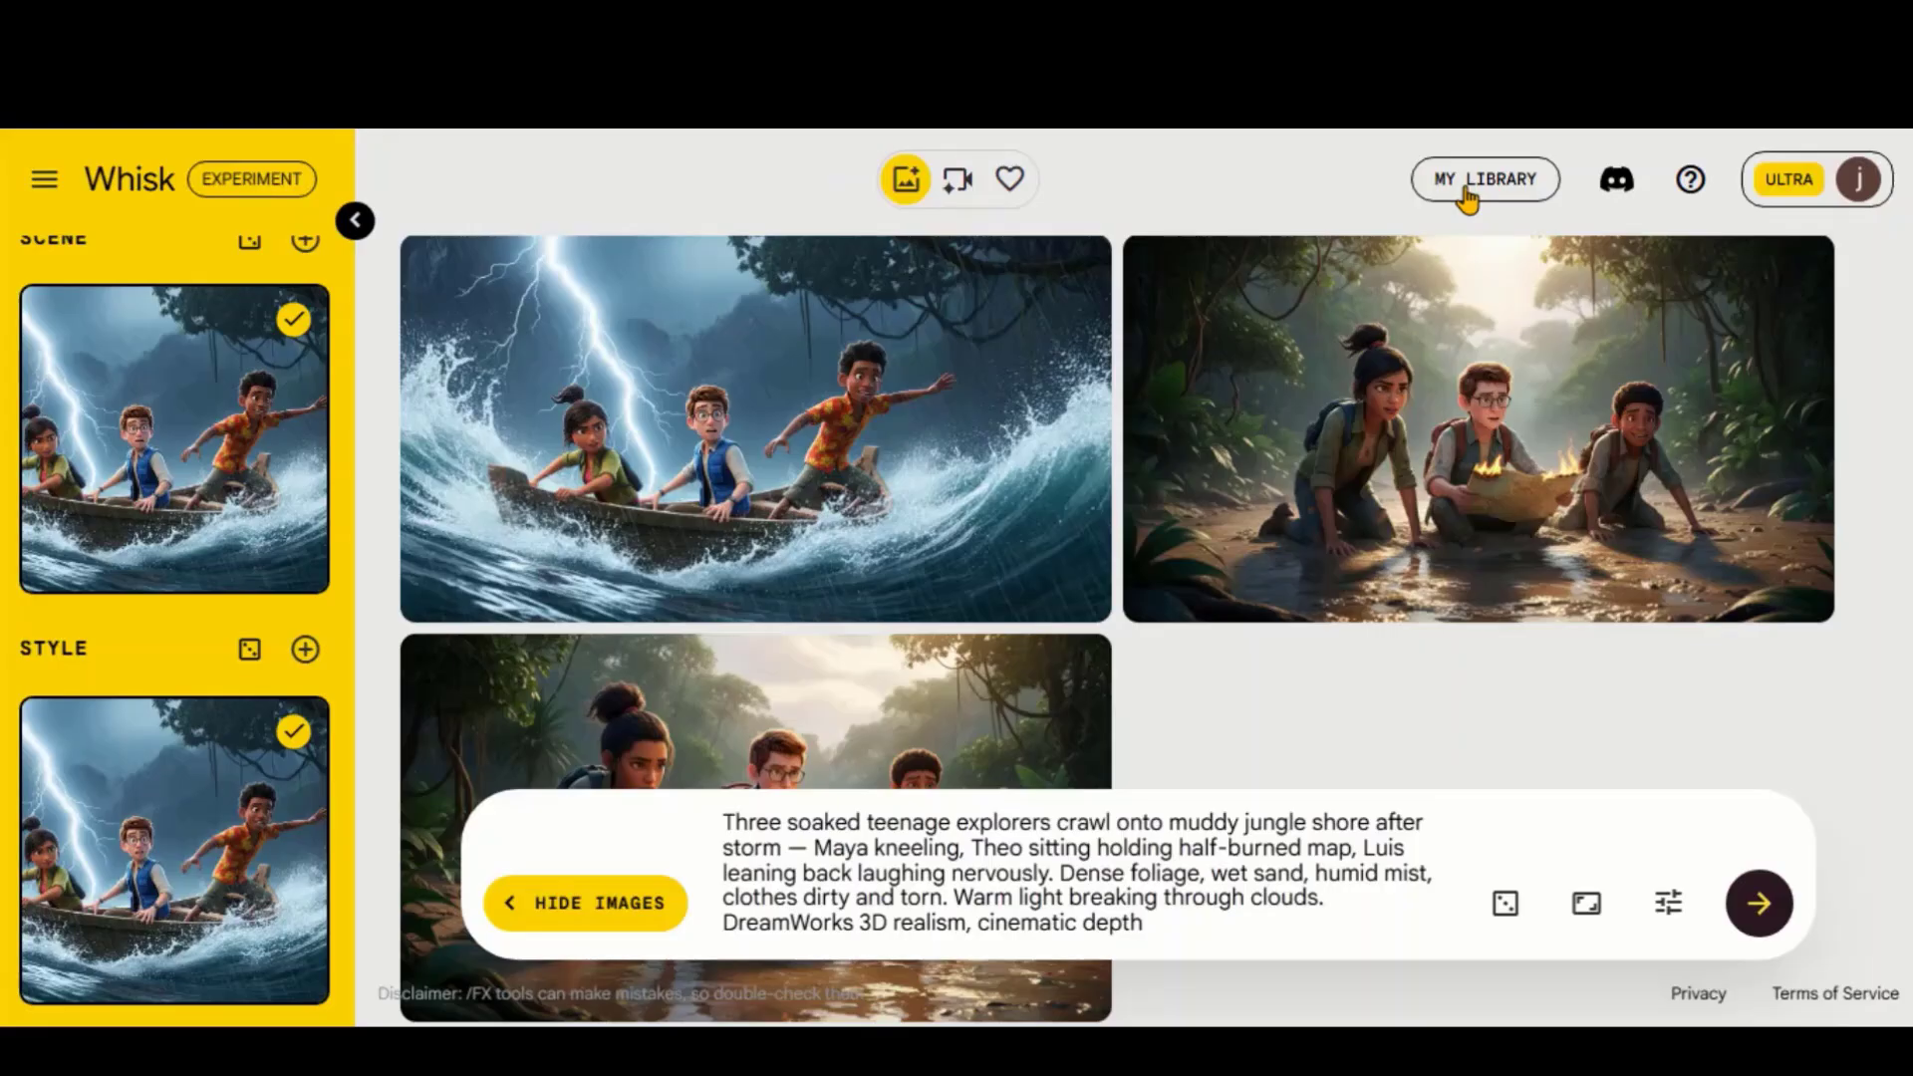
pyautogui.scroll(-3, 867, 508)
pyautogui.click(763, 626)
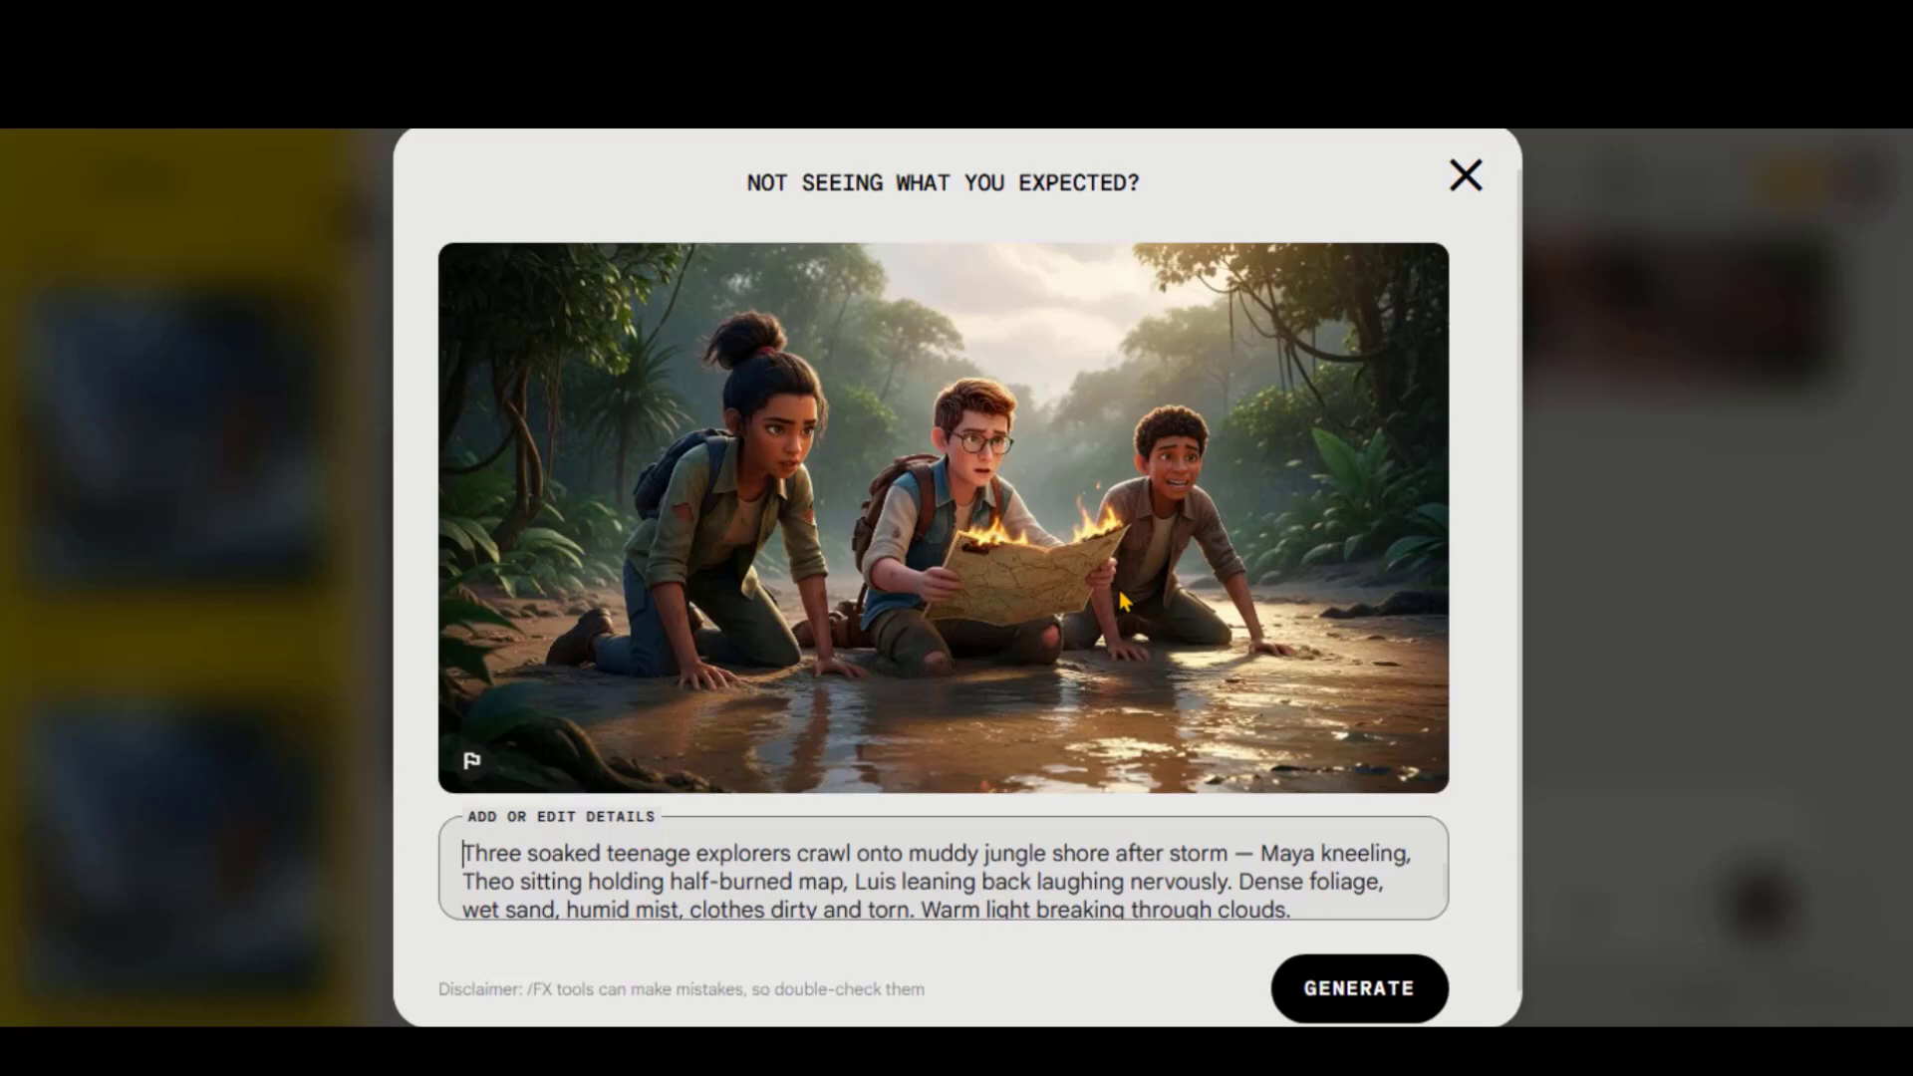
pyautogui.click(1466, 176)
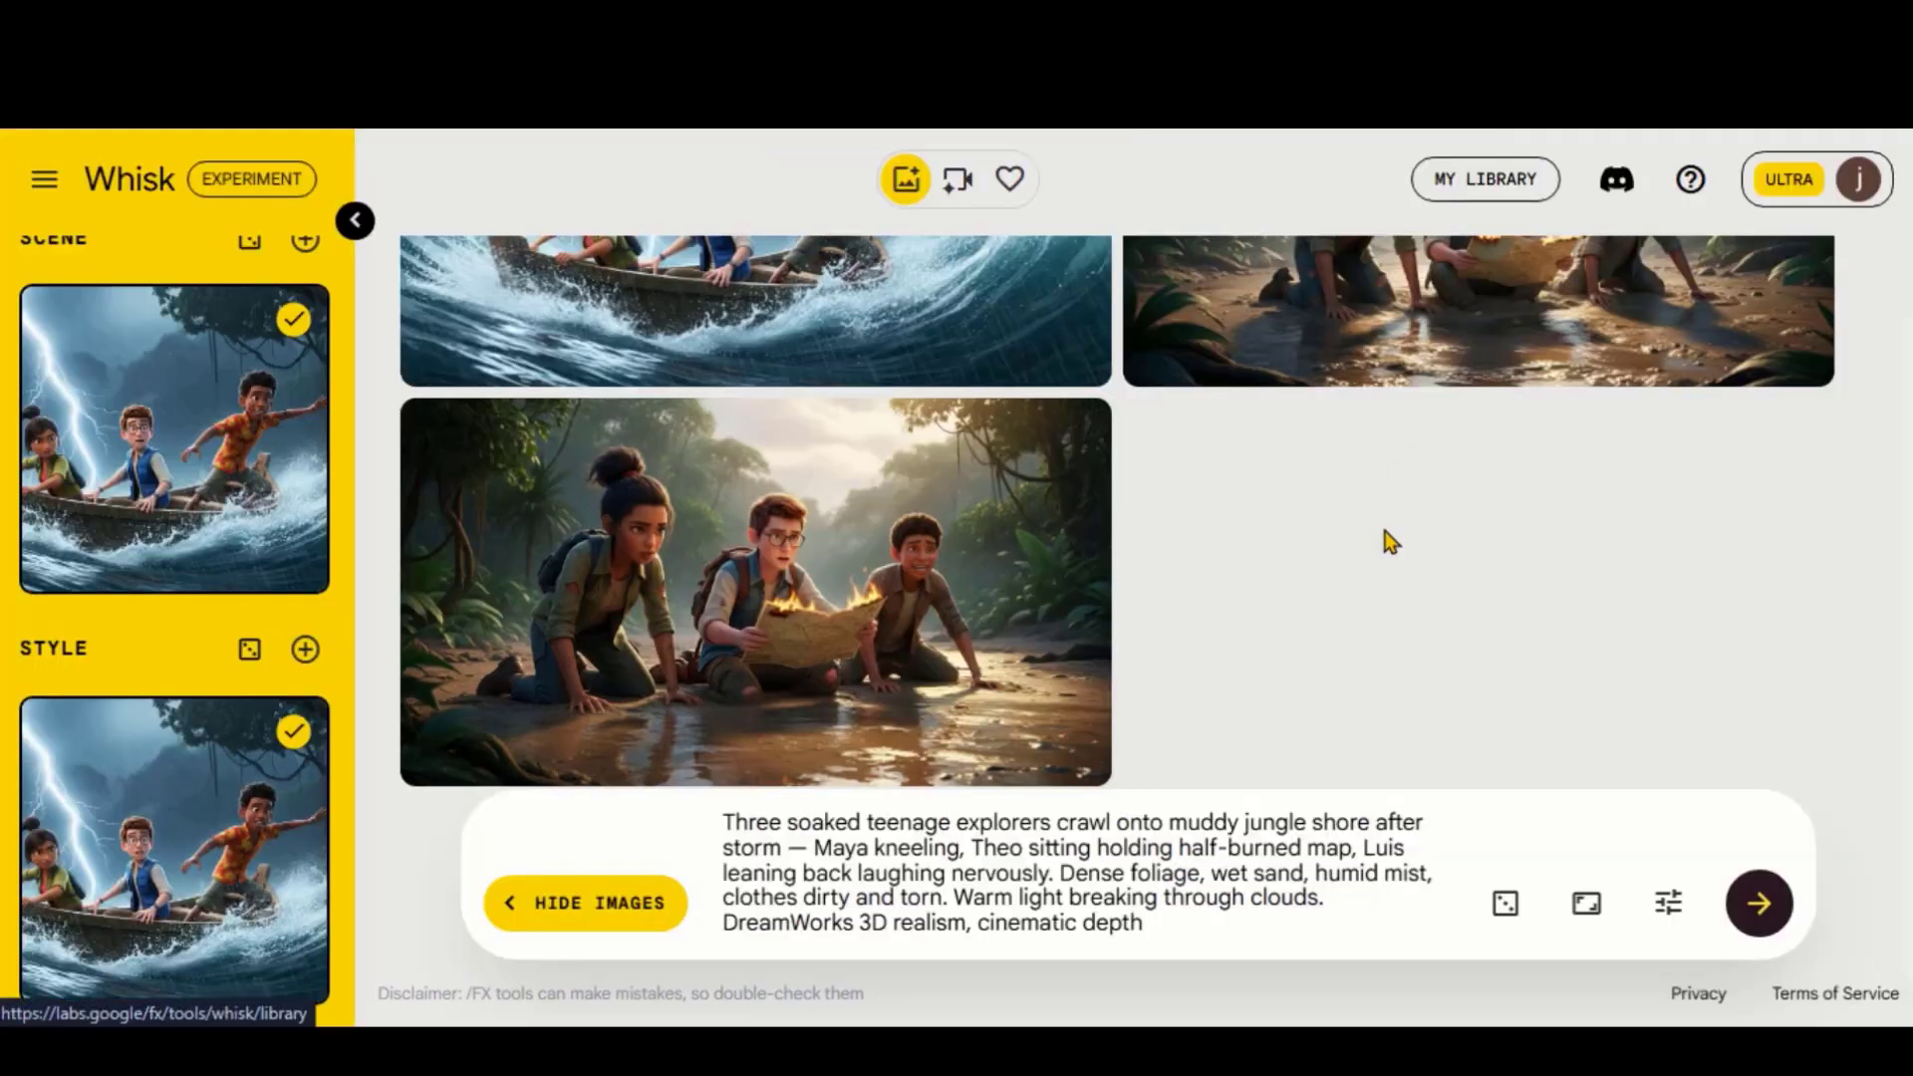
pyautogui.click(1080, 756)
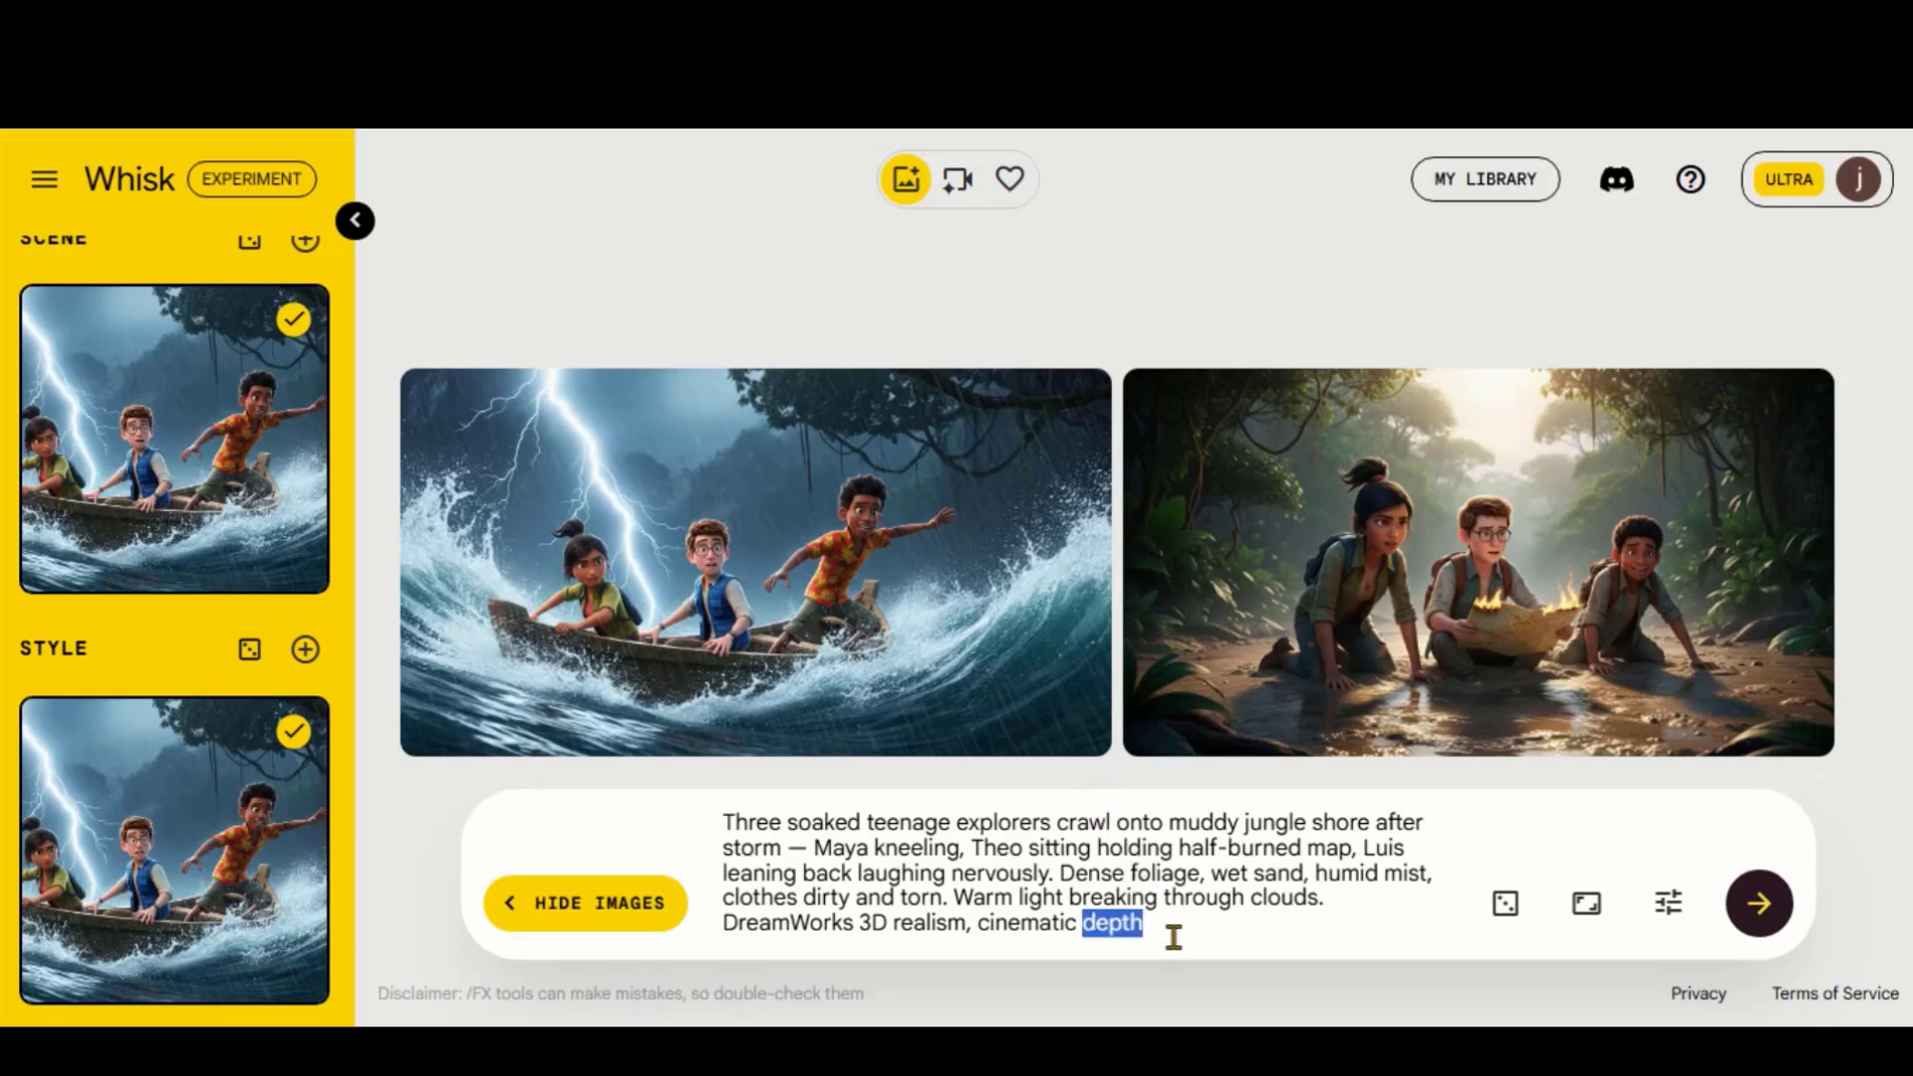
# Step: Replace Whisk's prompt with the Scene 3 Amazon jungle trekking prompt from ChatGPT
pyautogui.hotkey('alt', 'Tab')
pyautogui.scroll(-3, 996, 598)
pyautogui.moveTo(495, 594); pyautogui.dragTo(610, 696)
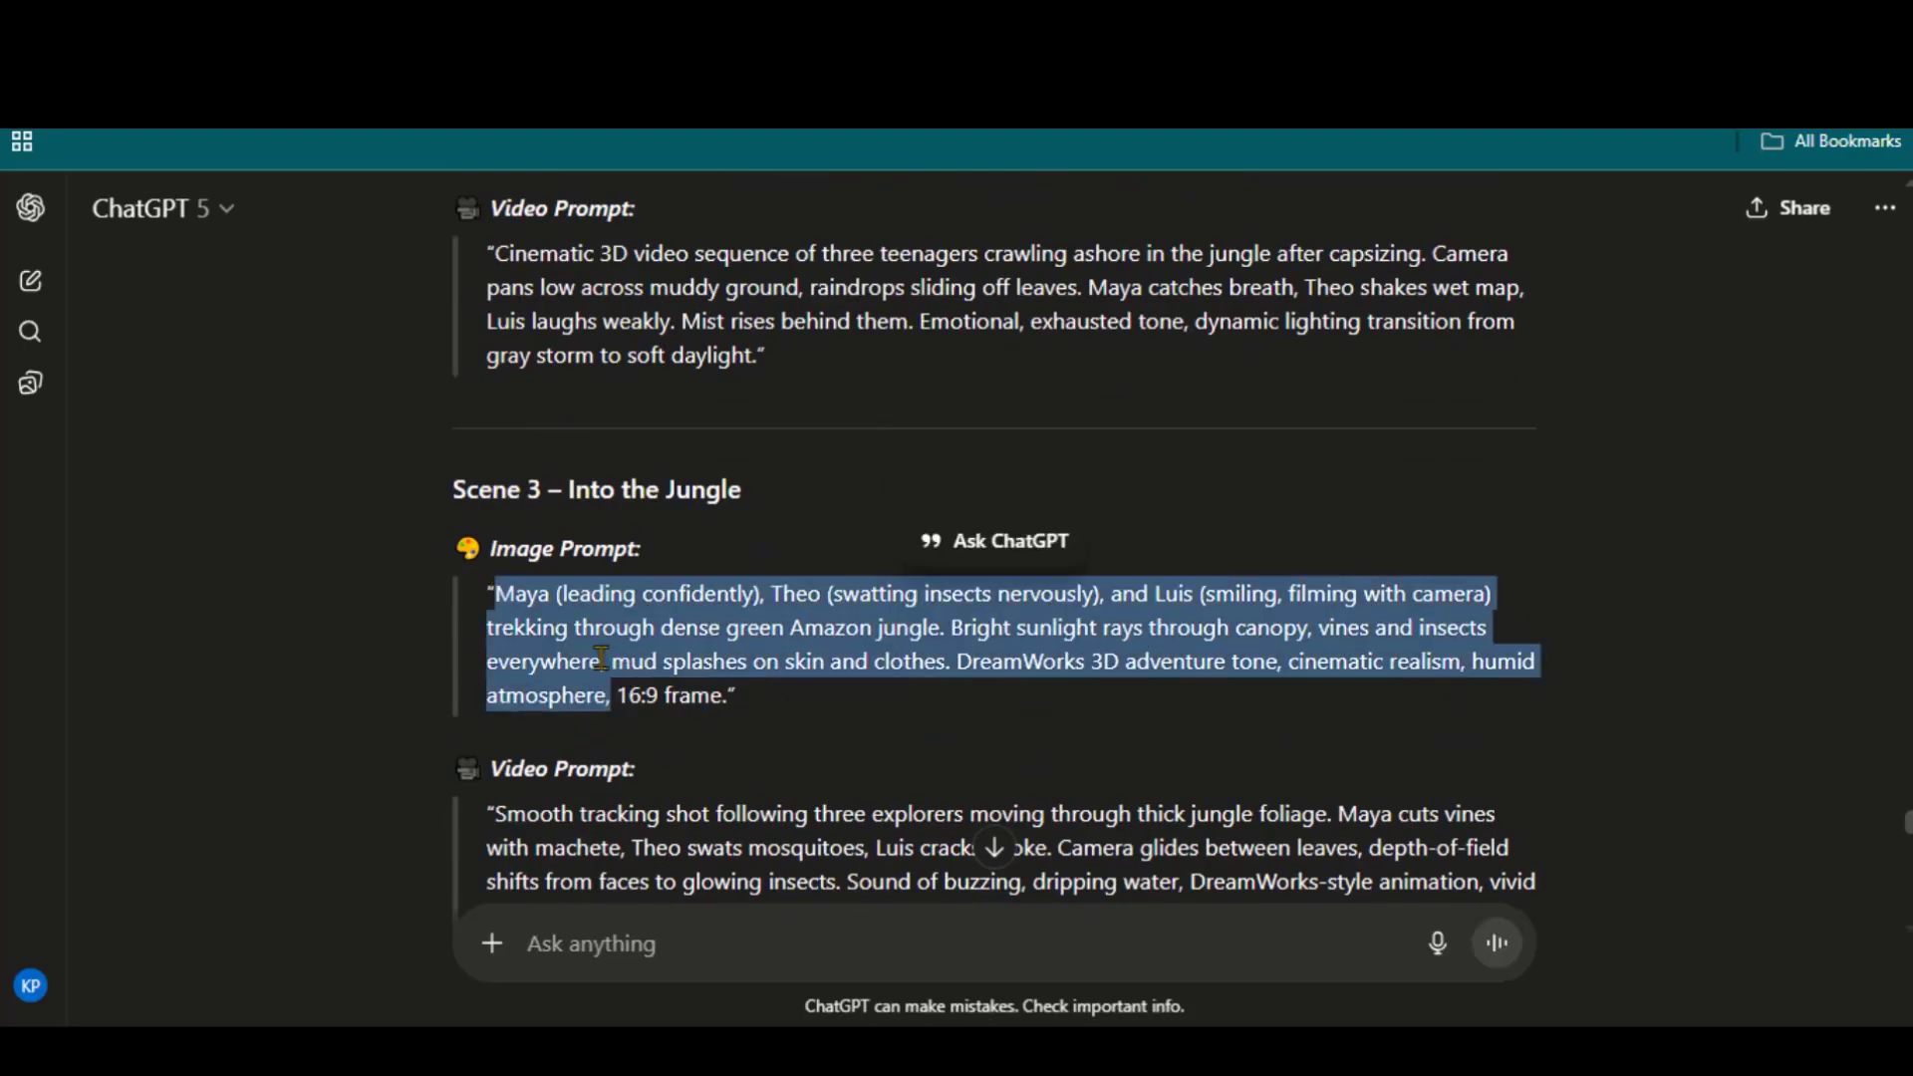
pyautogui.hotkey('ctrl', 'c')
pyautogui.hotkey('alt', 'Tab')
pyautogui.hotkey('ctrl', 'a')
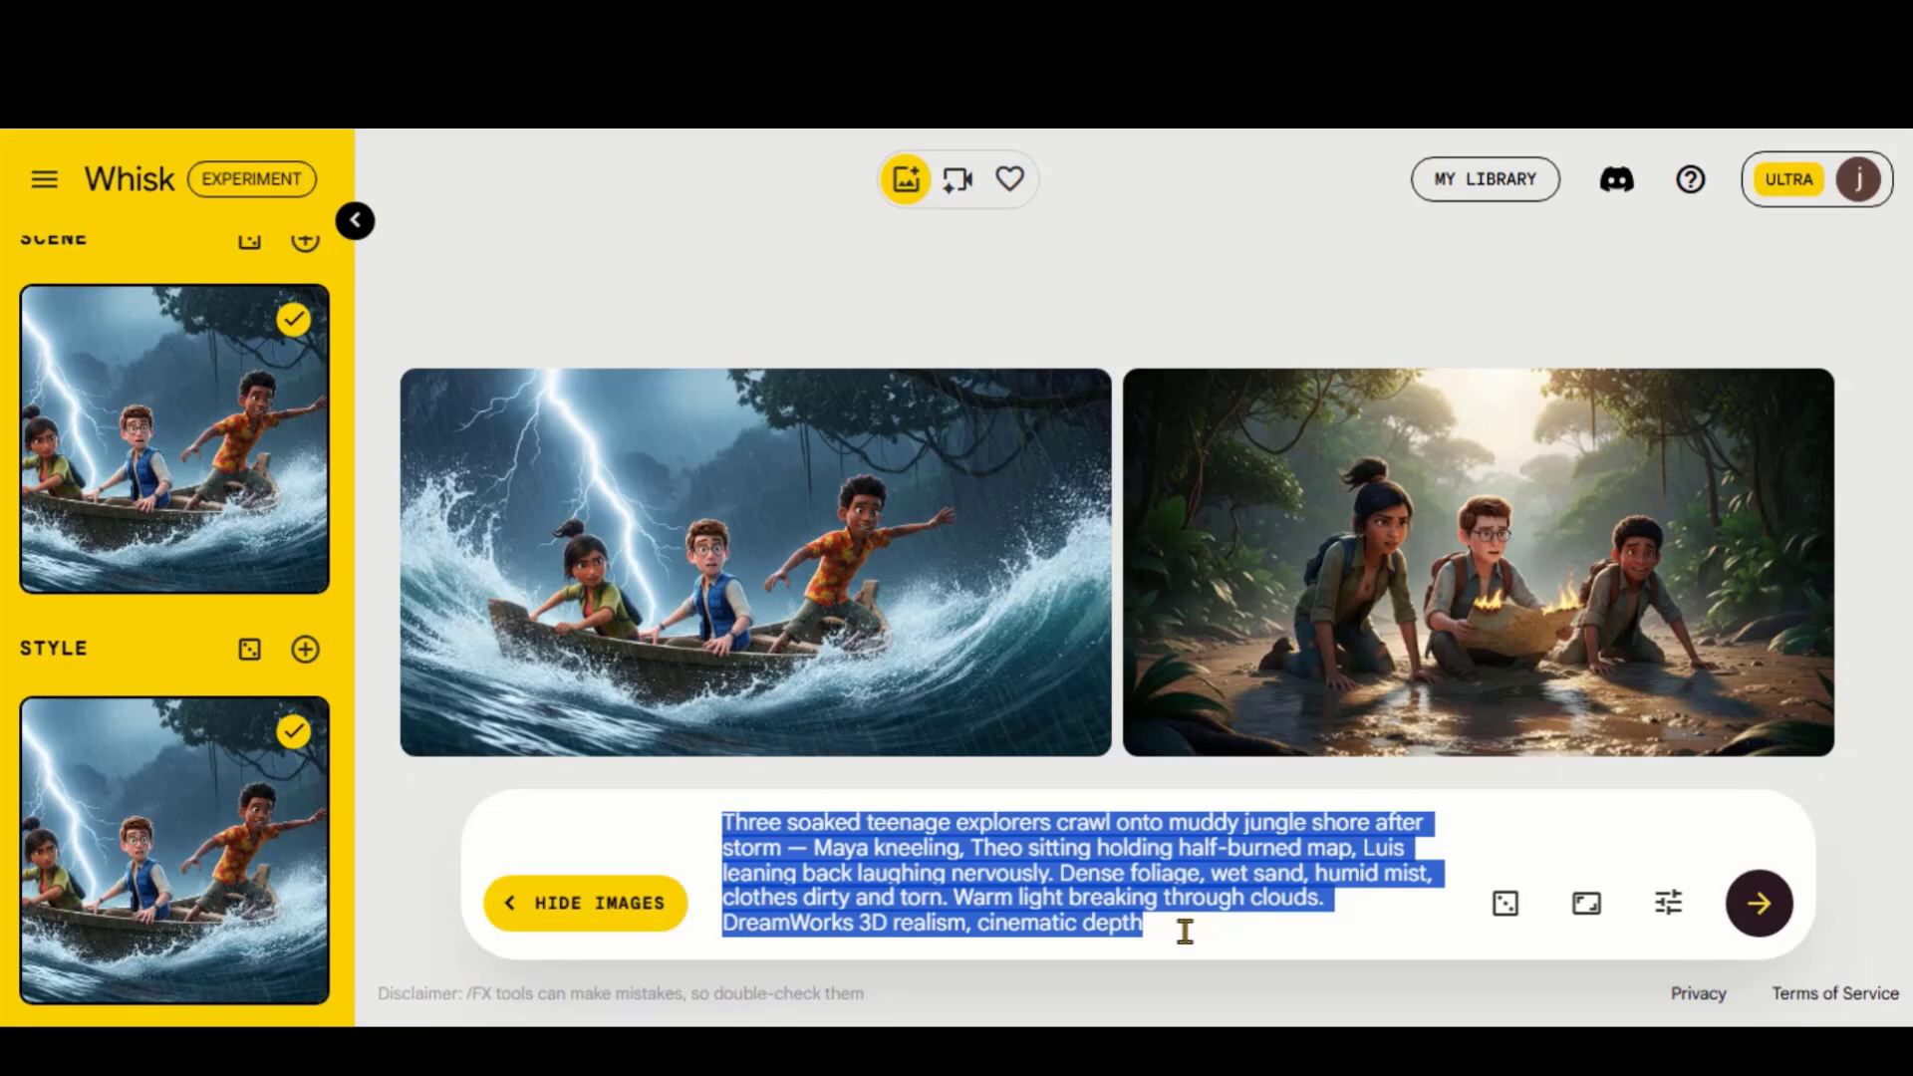
pyautogui.hotkey('ctrl', 'v')
pyautogui.moveTo(1203, 848); pyautogui.dragTo(786, 881)
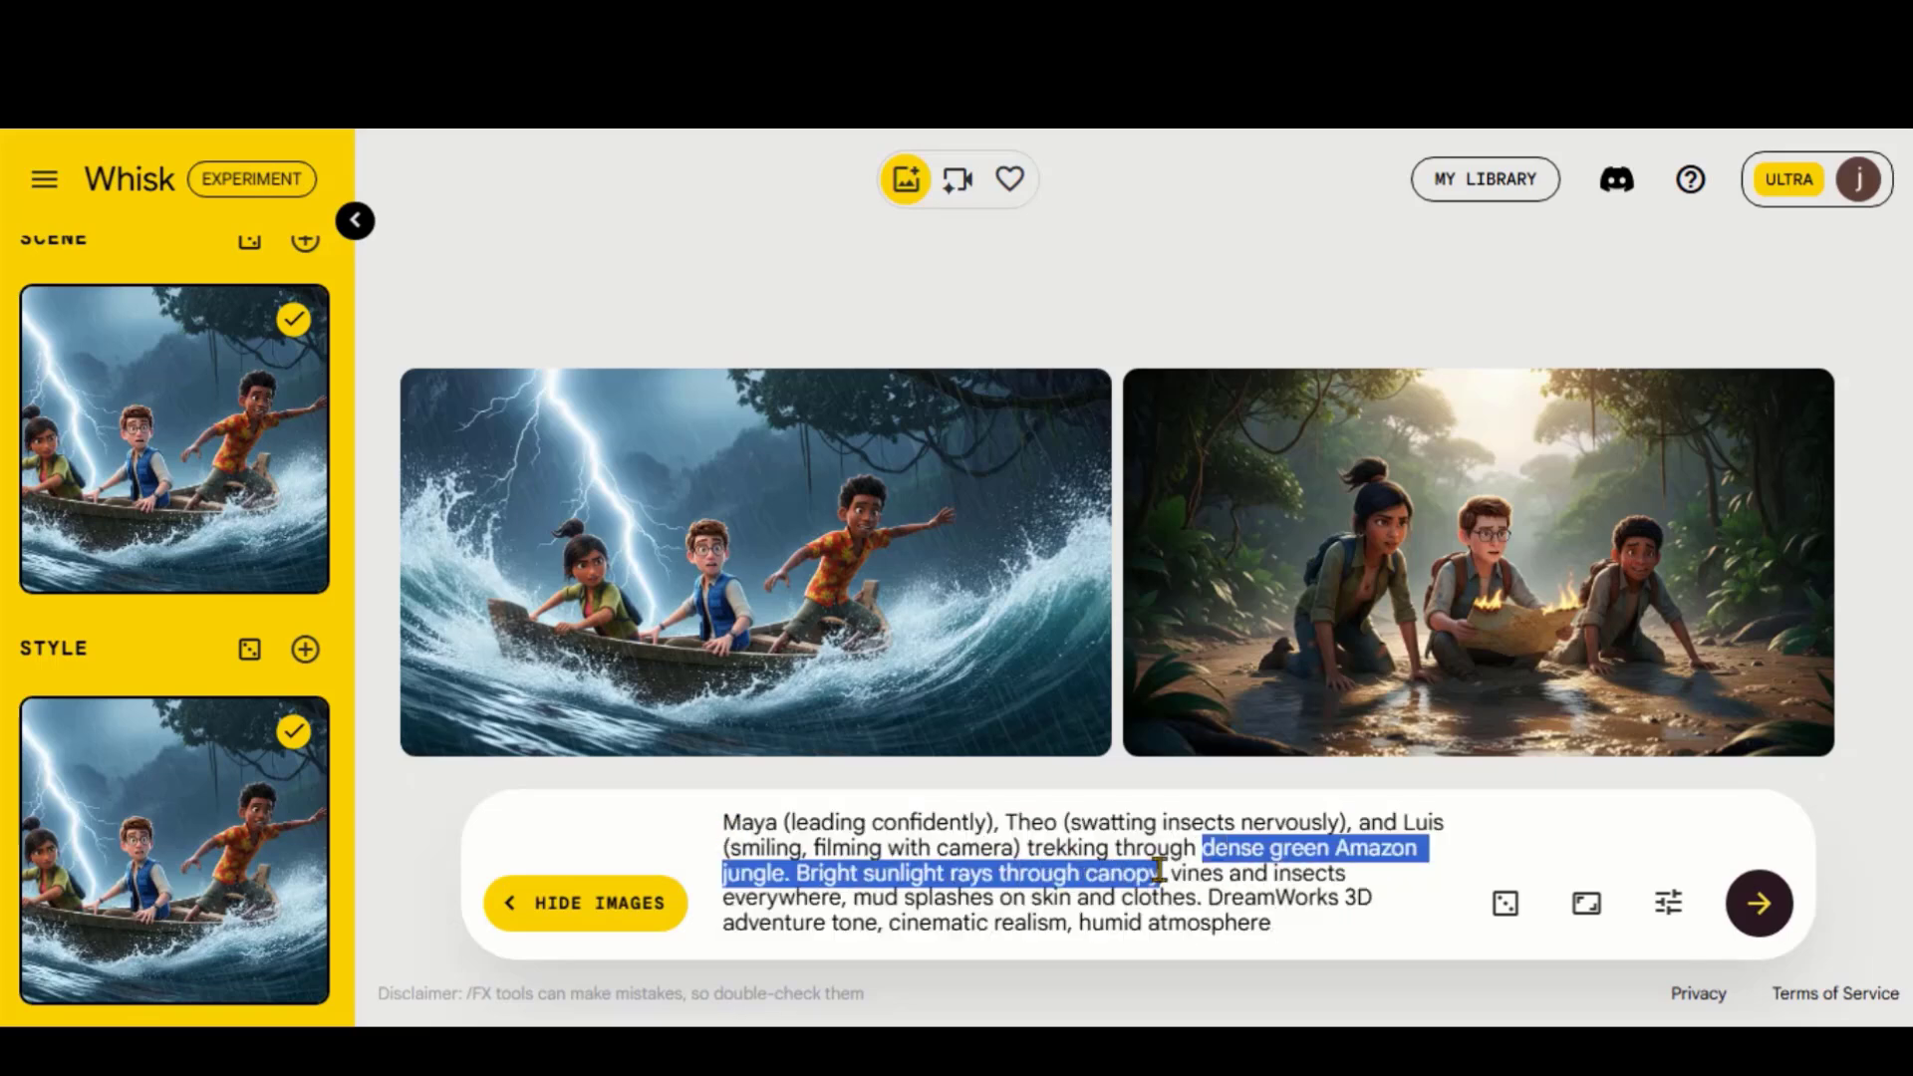
pyautogui.click(1364, 870)
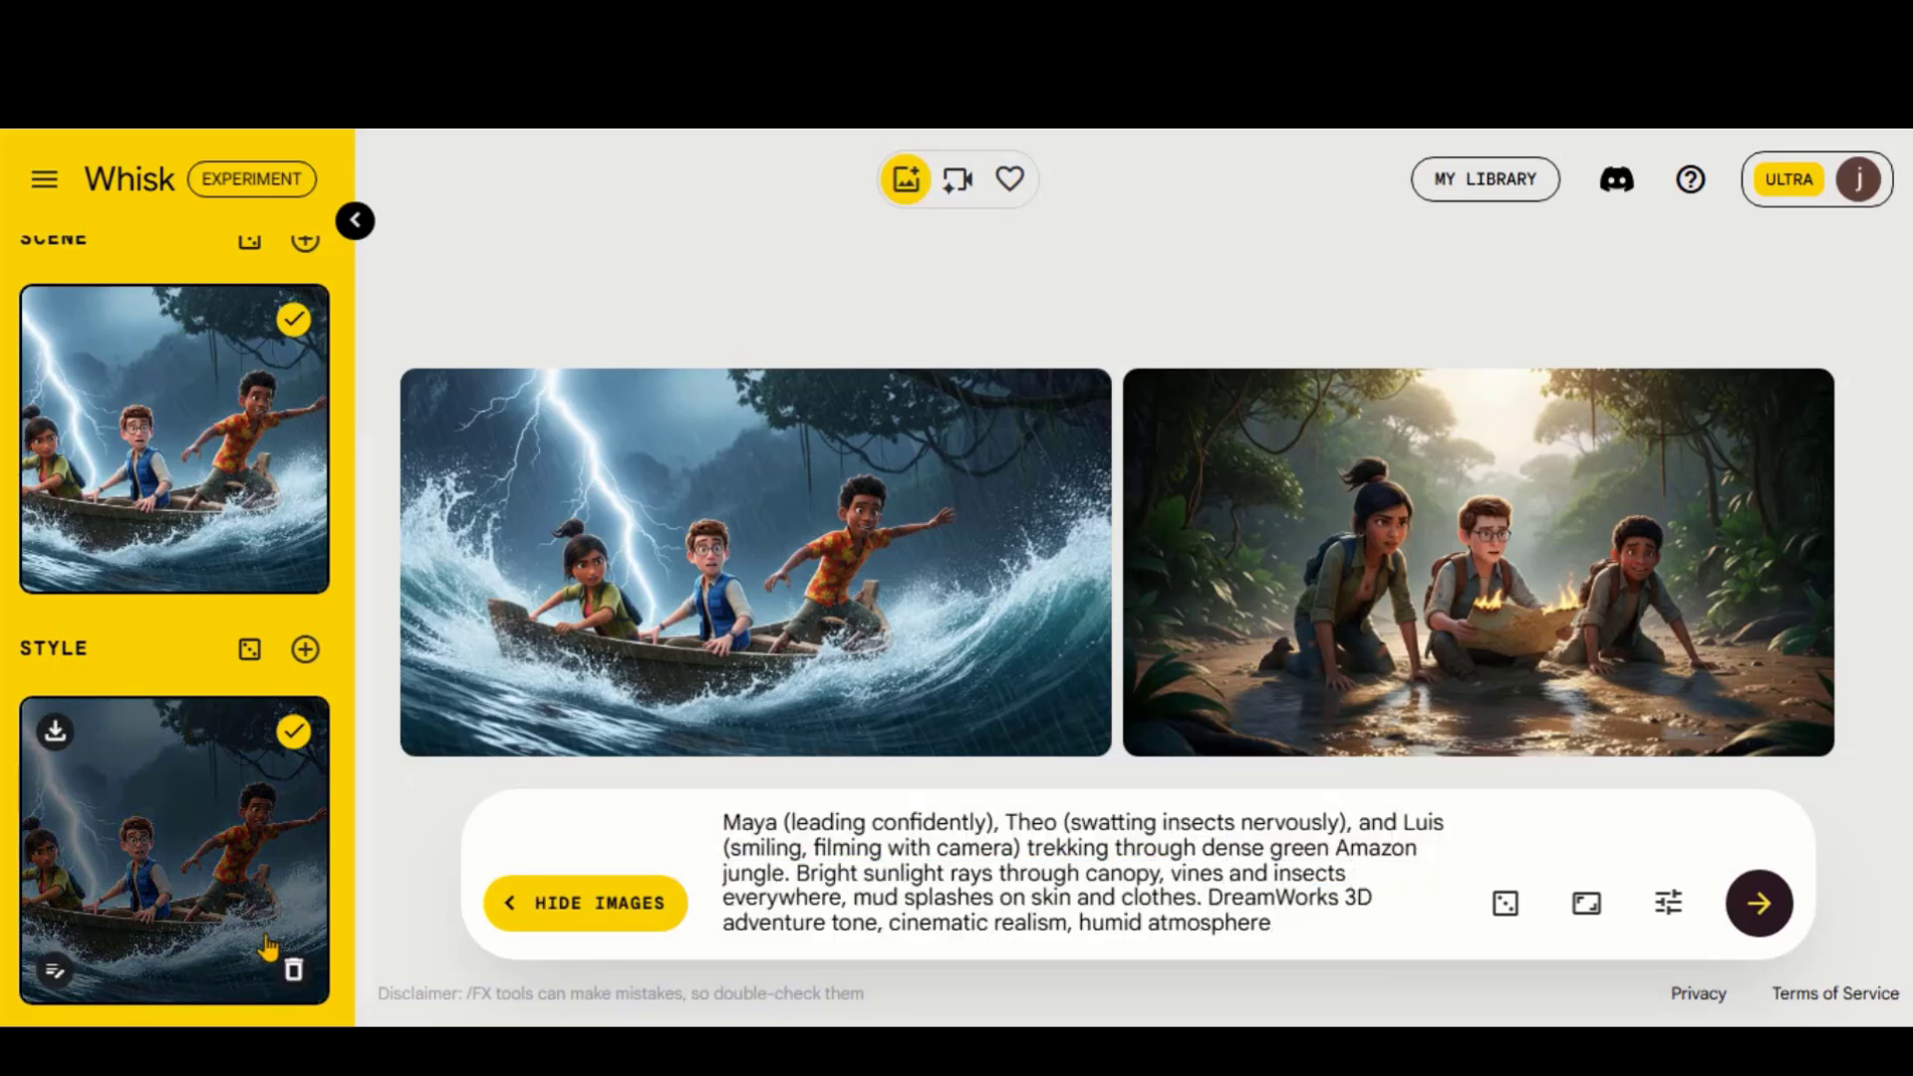
# Step: Swap the Style, Scene and Subject references for the jungle-shore image
pyautogui.click(293, 970)
pyautogui.moveTo(1475, 563); pyautogui.dragTo(175, 867)
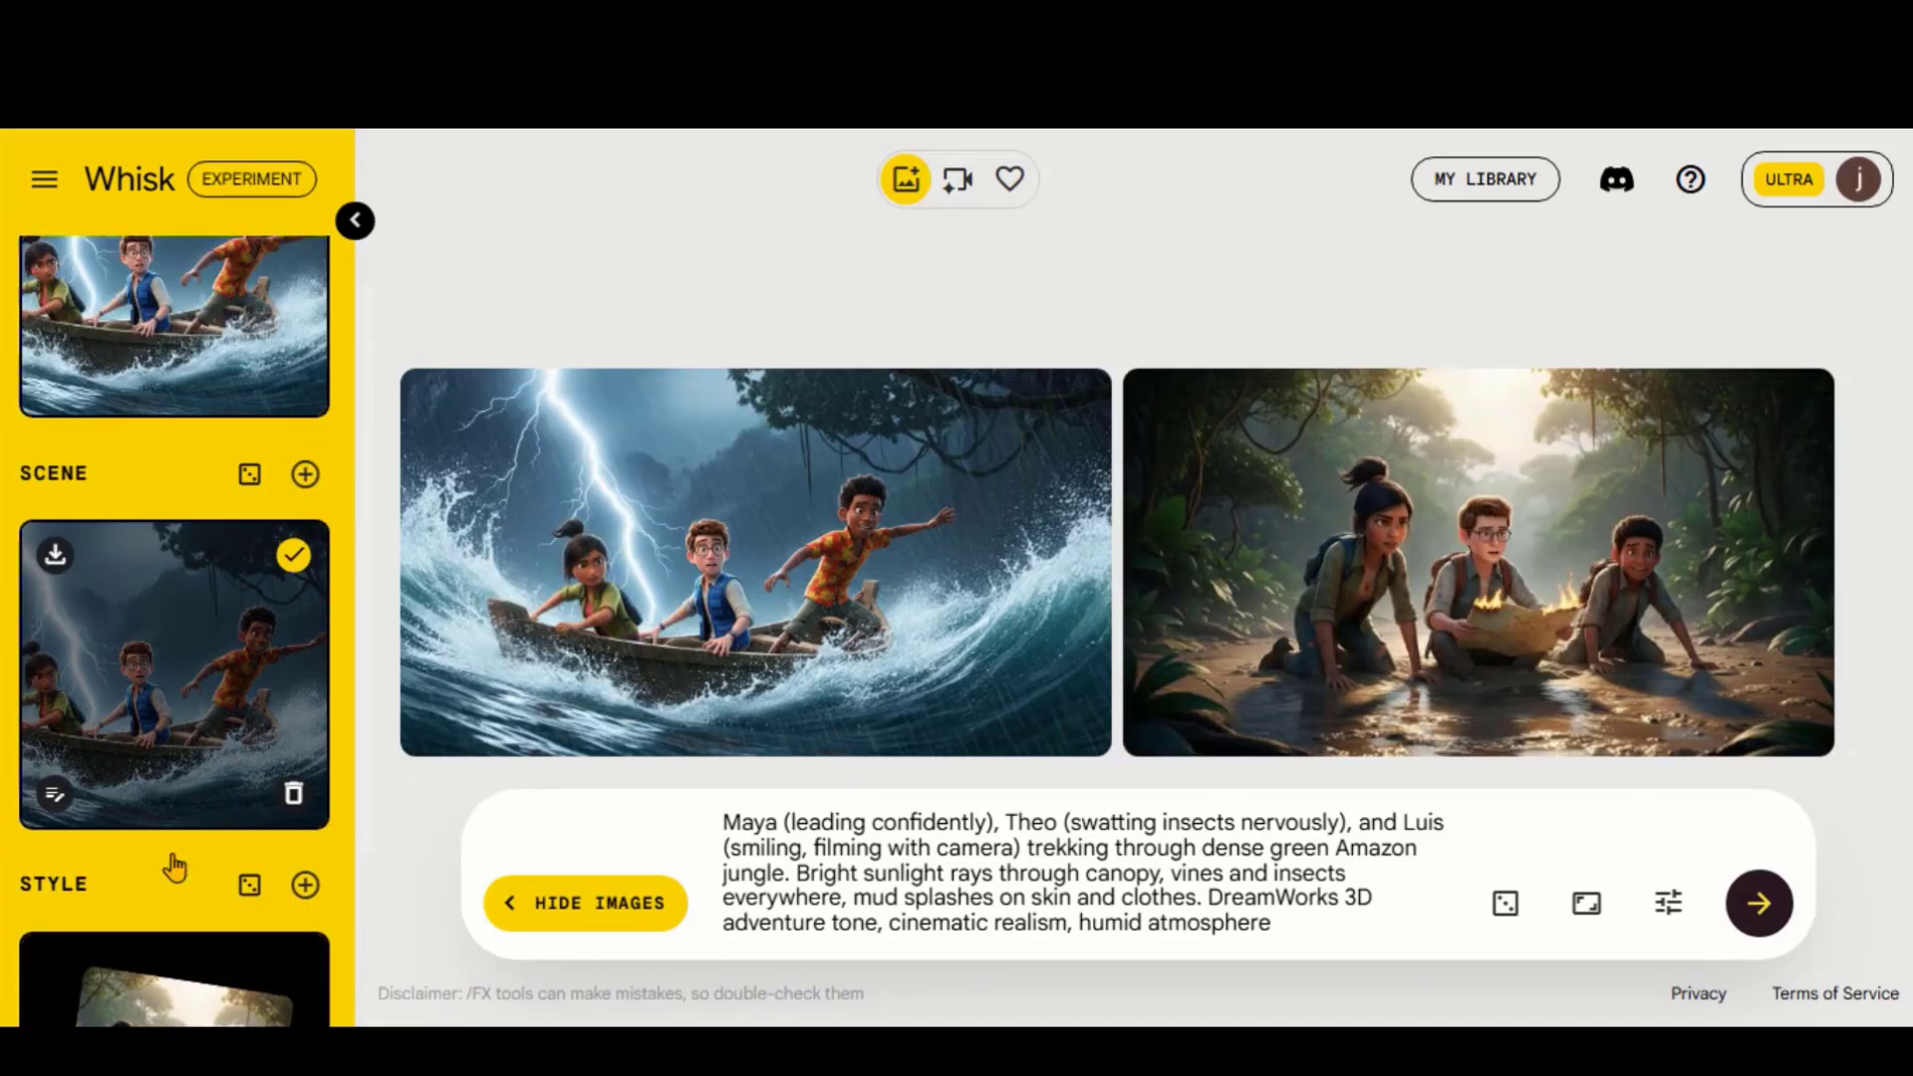
pyautogui.click(293, 798)
pyautogui.moveTo(1475, 563); pyautogui.dragTo(170, 668)
pyautogui.scroll(2, 175, 598)
pyautogui.click(290, 597)
pyautogui.moveTo(1475, 563); pyautogui.dragTo(185, 518)
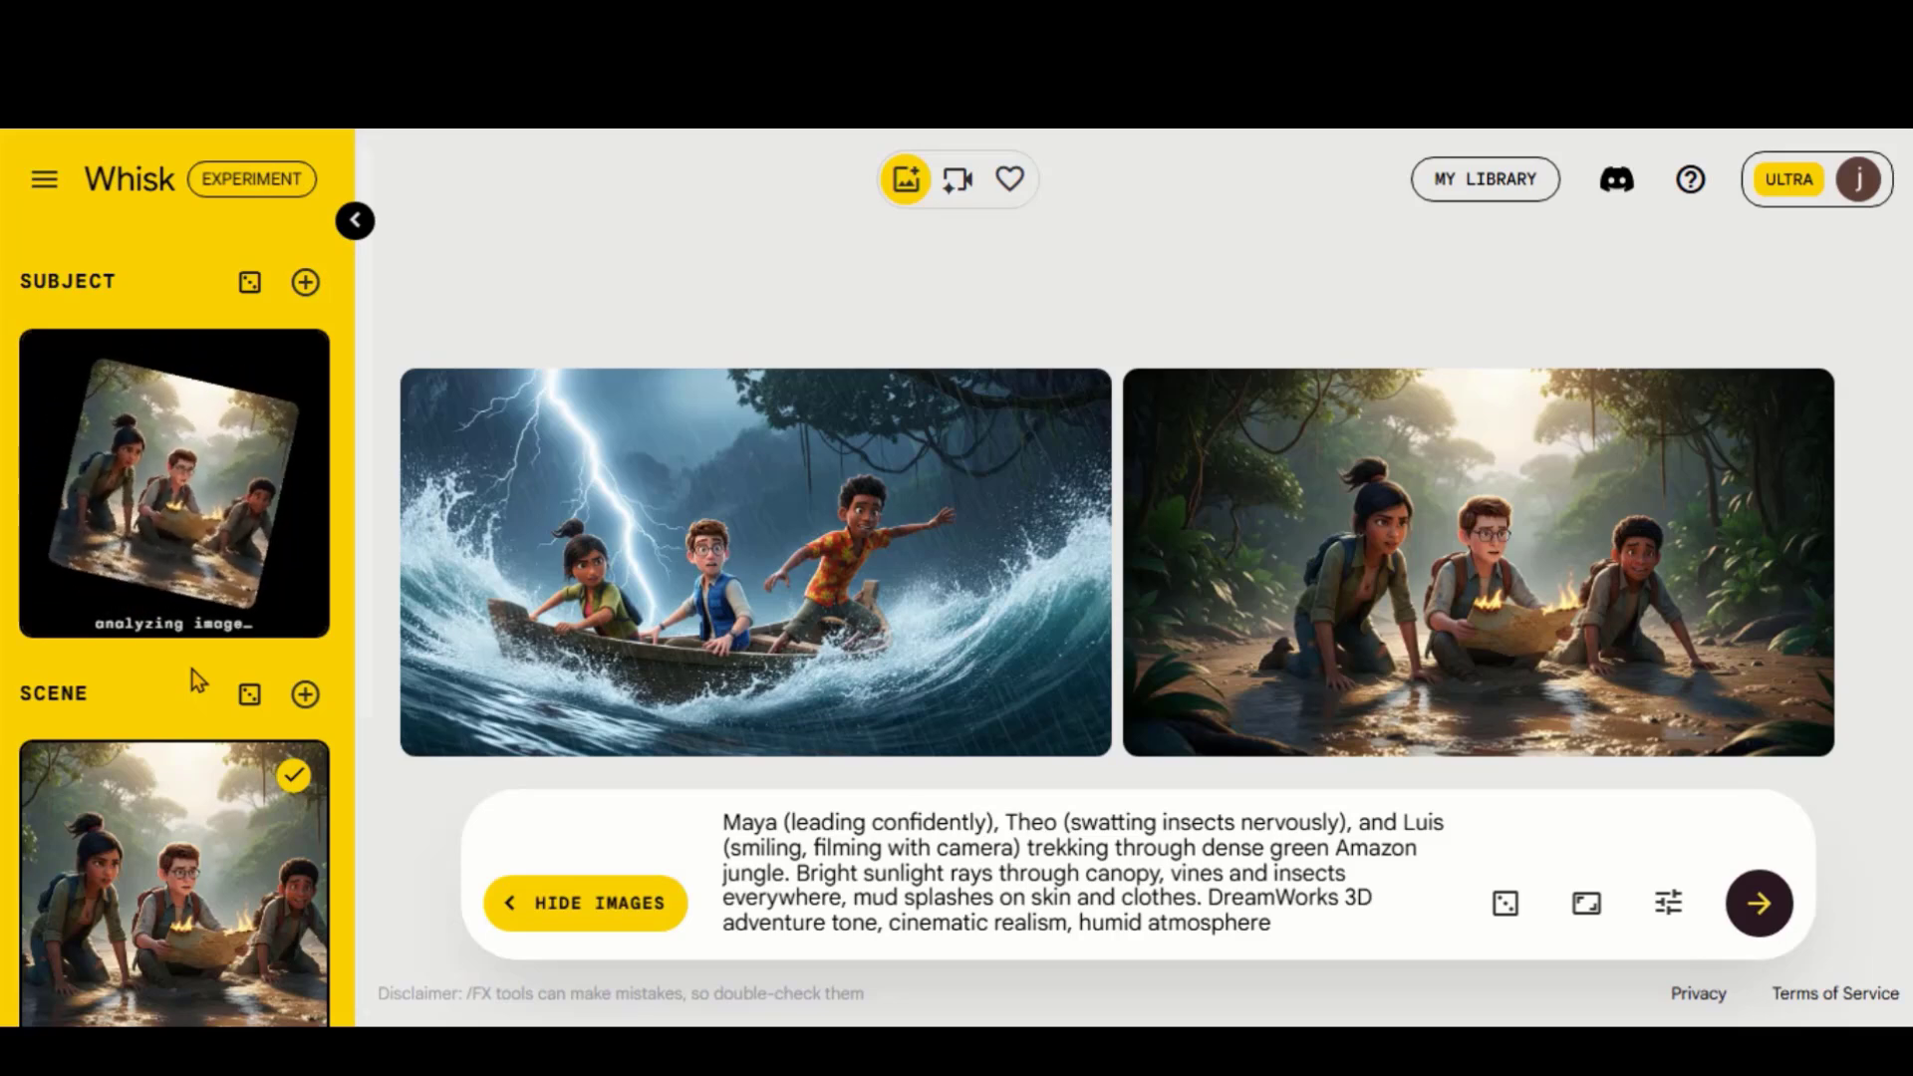
pyautogui.scroll(-5, 191, 668)
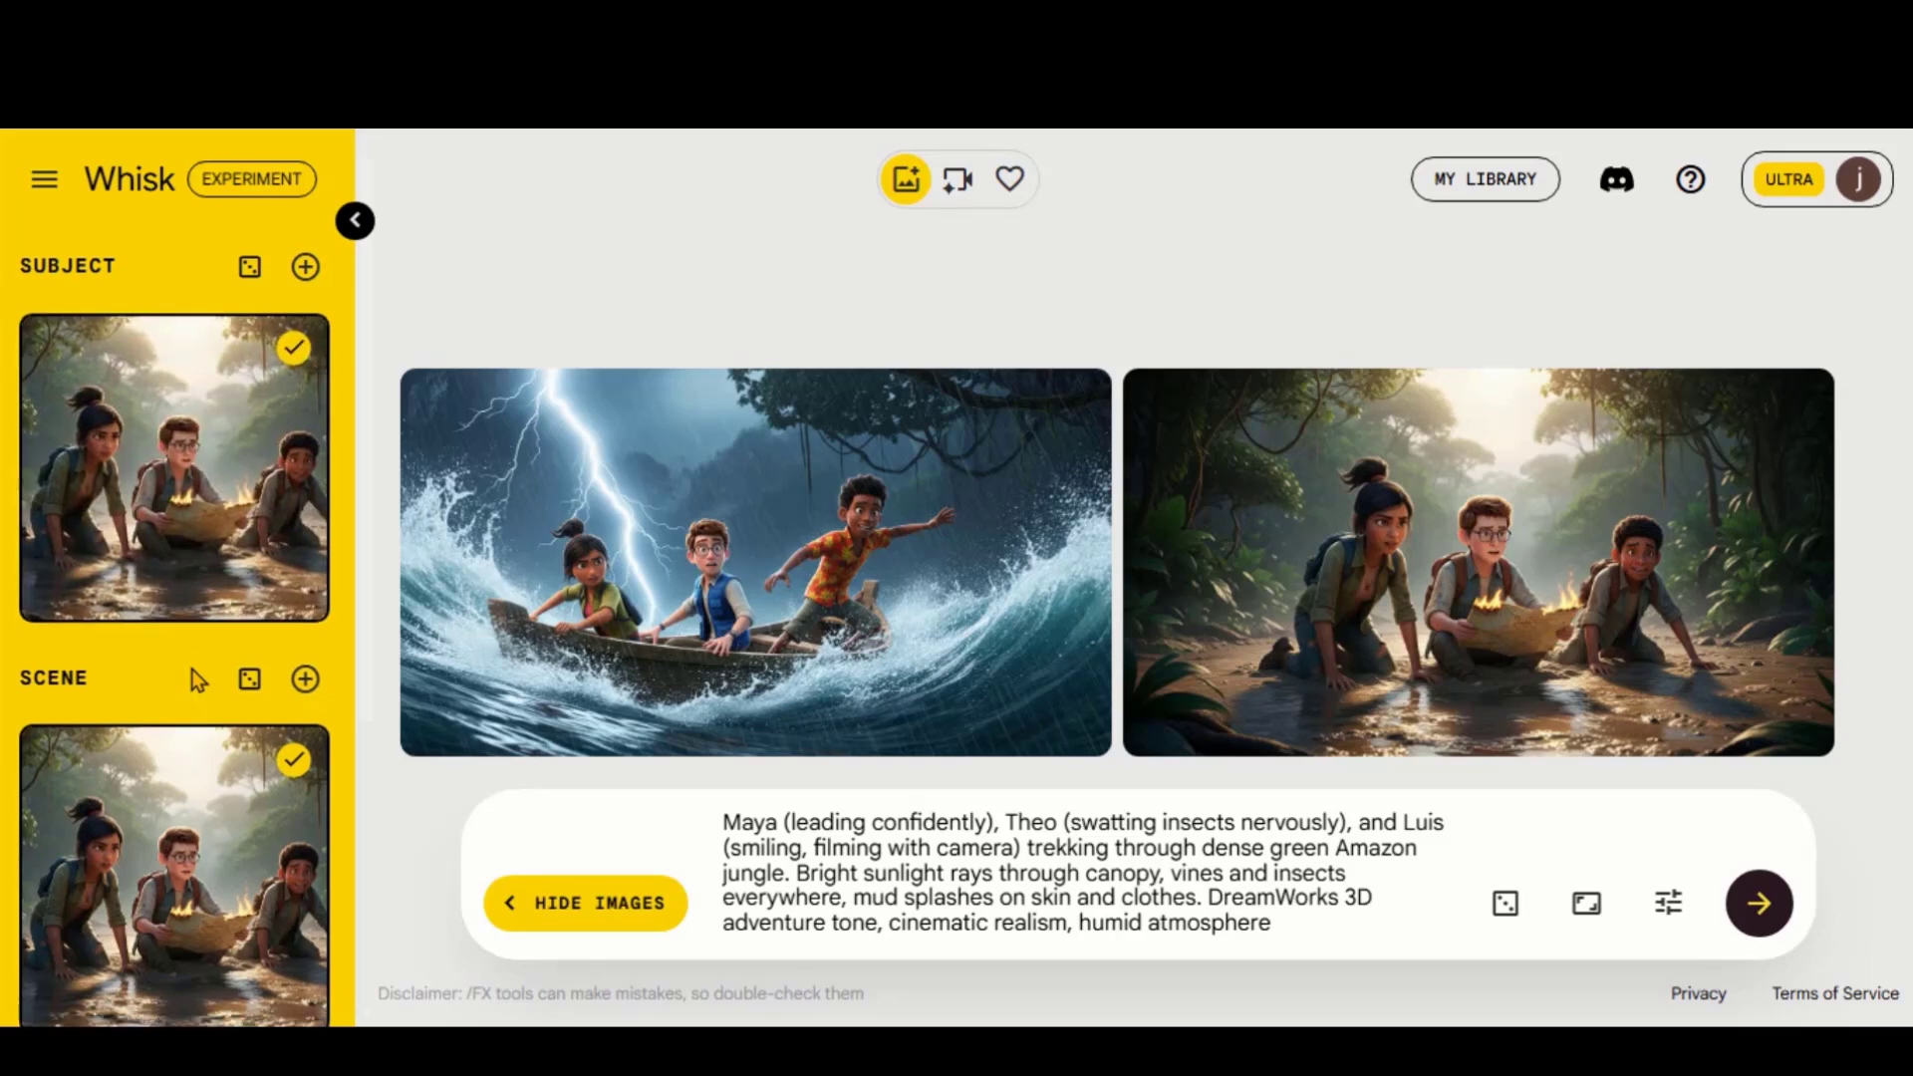
# Step: Generate new jungle-trek images, preview both, and delete the unwanted one
pyautogui.click(1777, 929)
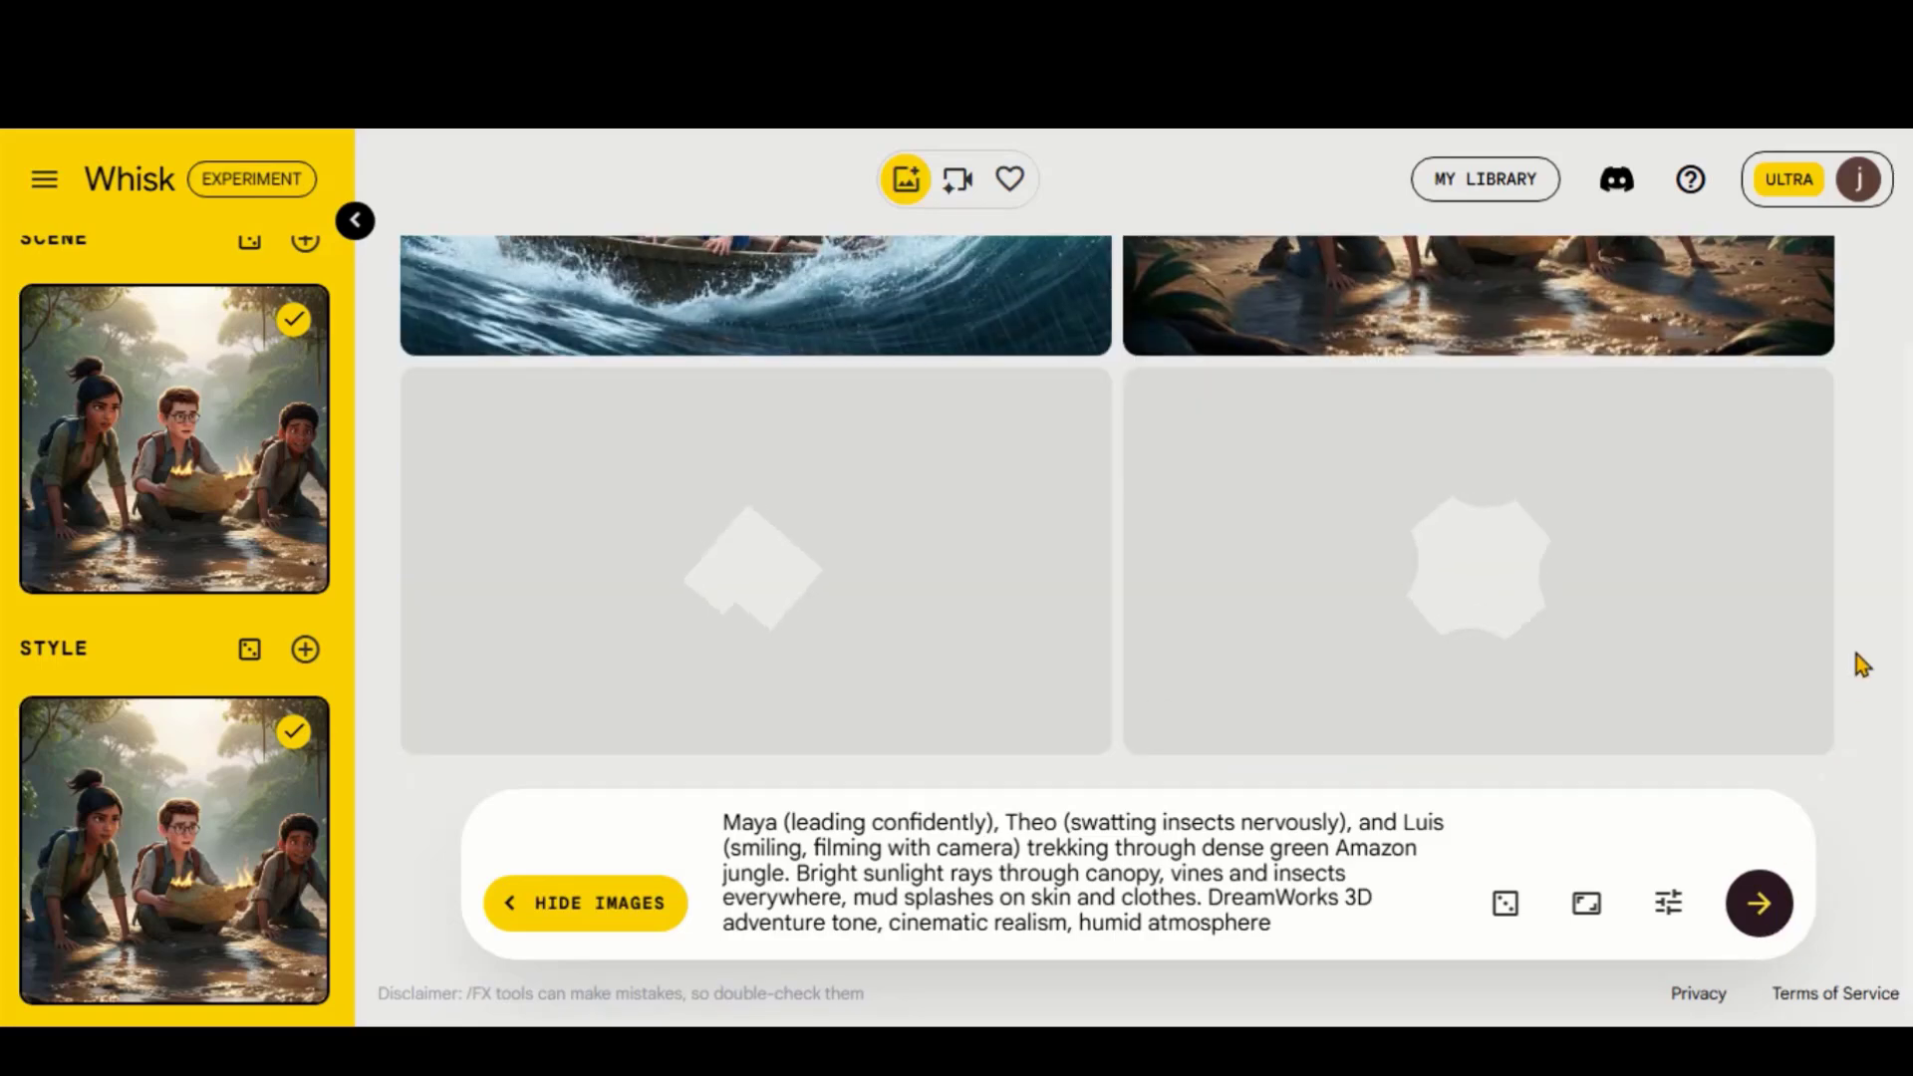
pyautogui.click(762, 560)
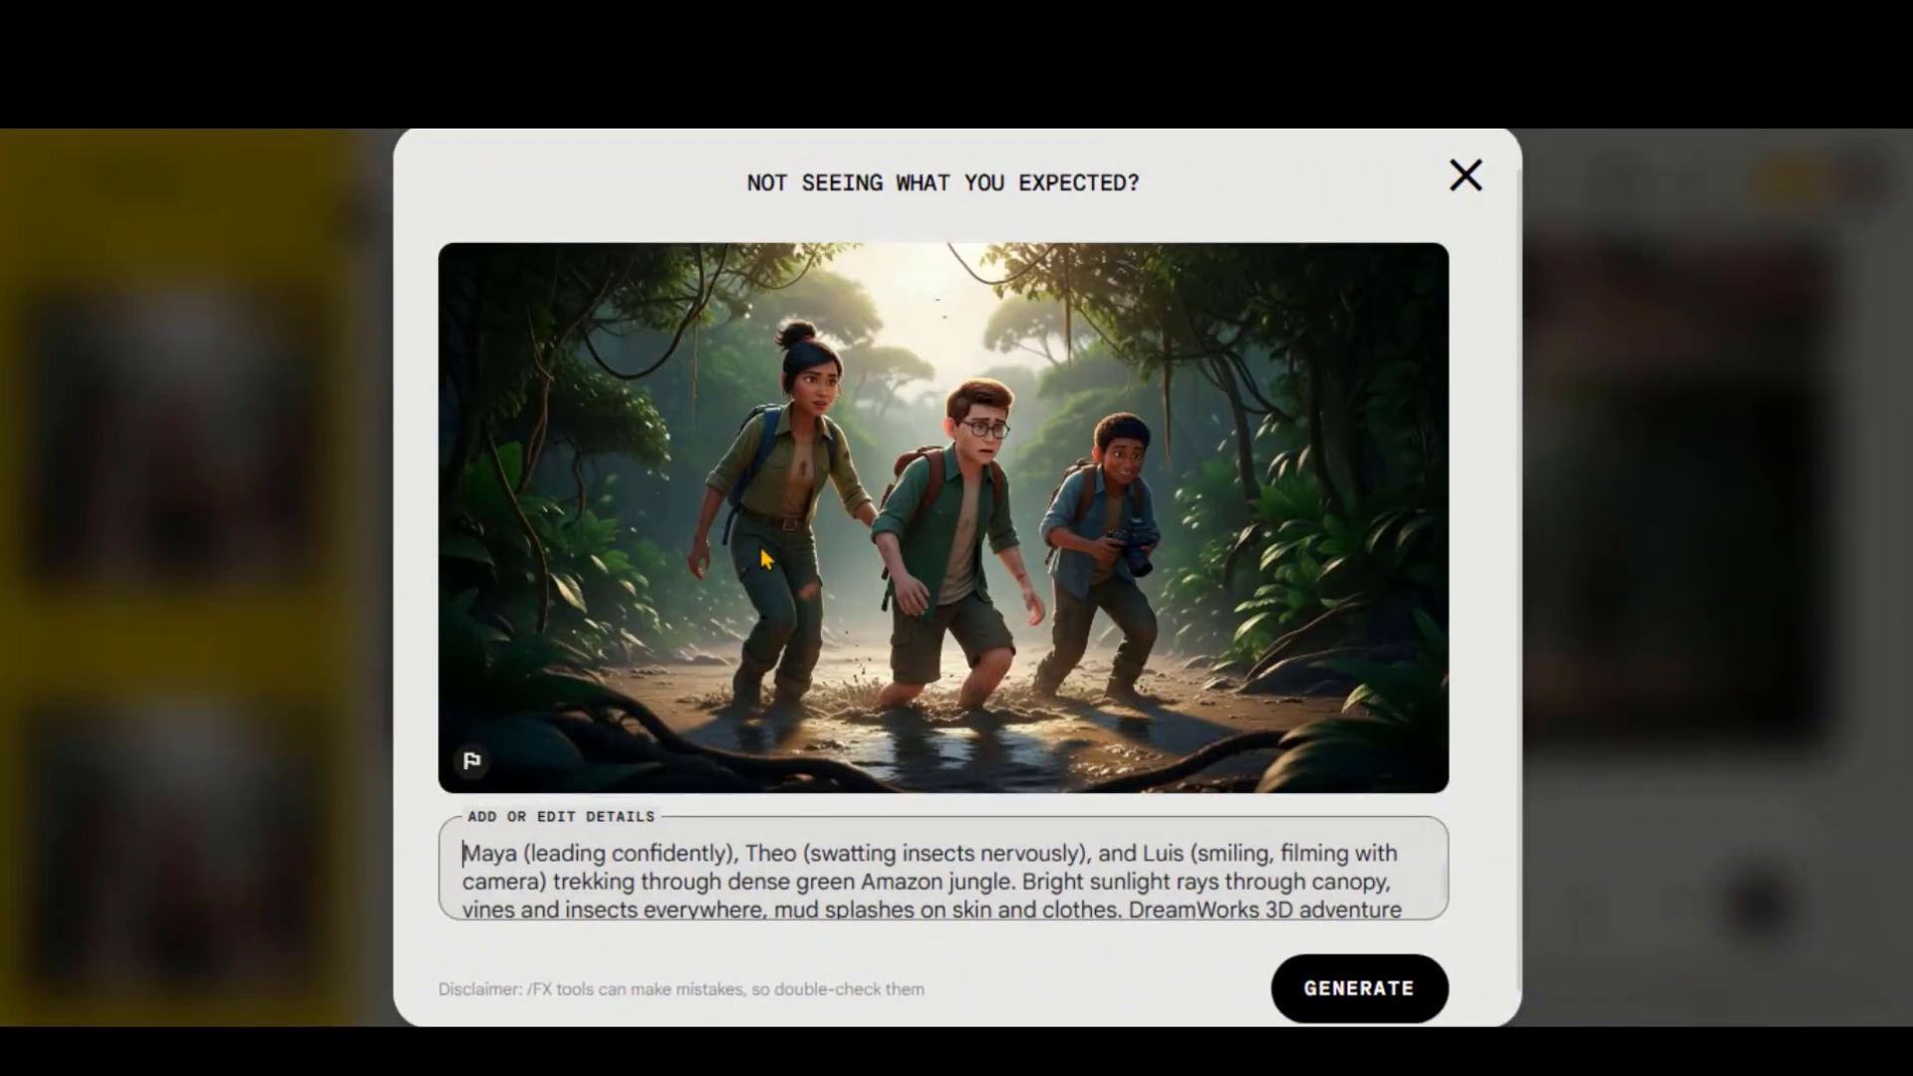
pyautogui.click(1465, 175)
pyautogui.click(1474, 568)
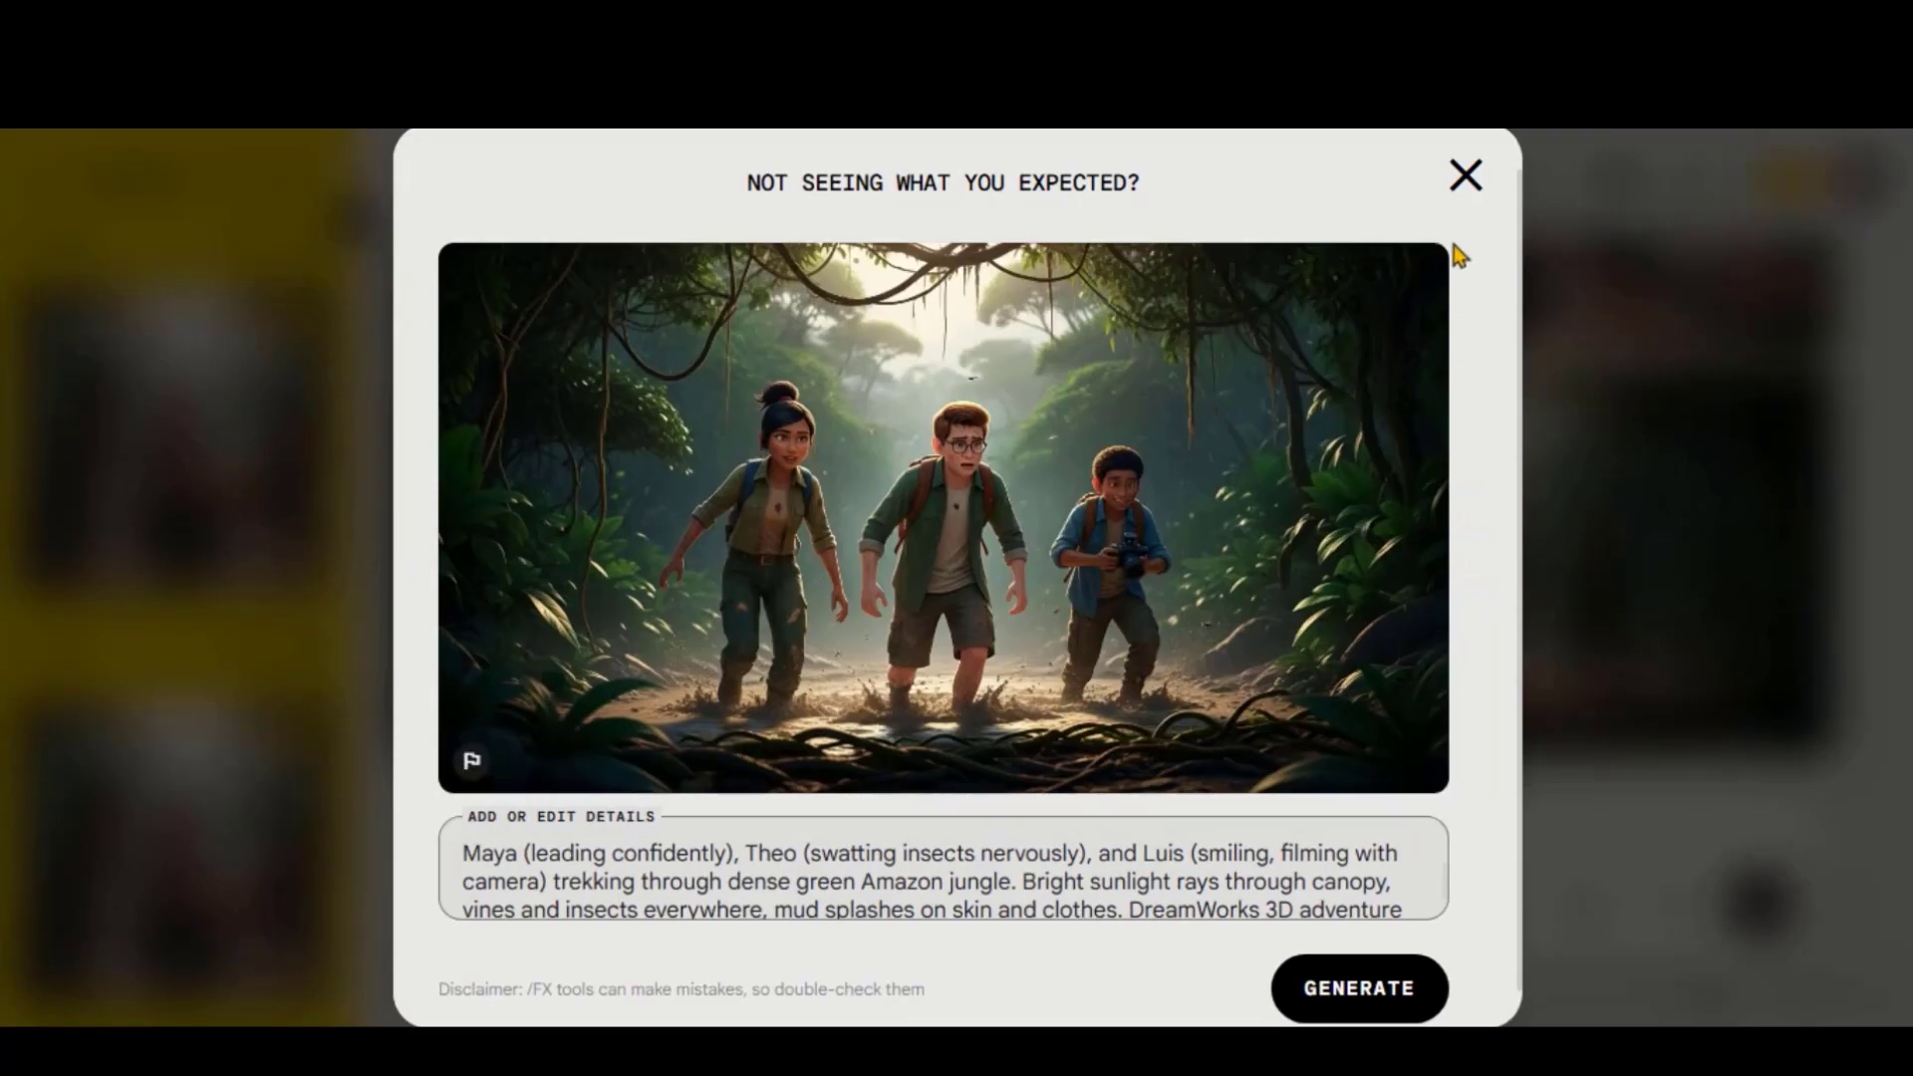
pyautogui.click(1465, 175)
pyautogui.click(1806, 728)
# Step: Copy ChatGPT's rope-bridge scene prompt into Whisk and generate the rope-bridge image
pyautogui.hotkey('alt', 'Tab')
pyautogui.scroll(-3, 541, 516)
pyautogui.moveTo(490, 449); pyautogui.dragTo(1460, 516)
pyautogui.rightClick(698, 502)
pyautogui.click(794, 559)
pyautogui.hotkey('alt', 'Tab')
pyautogui.hotkey('ctrl', 'v')
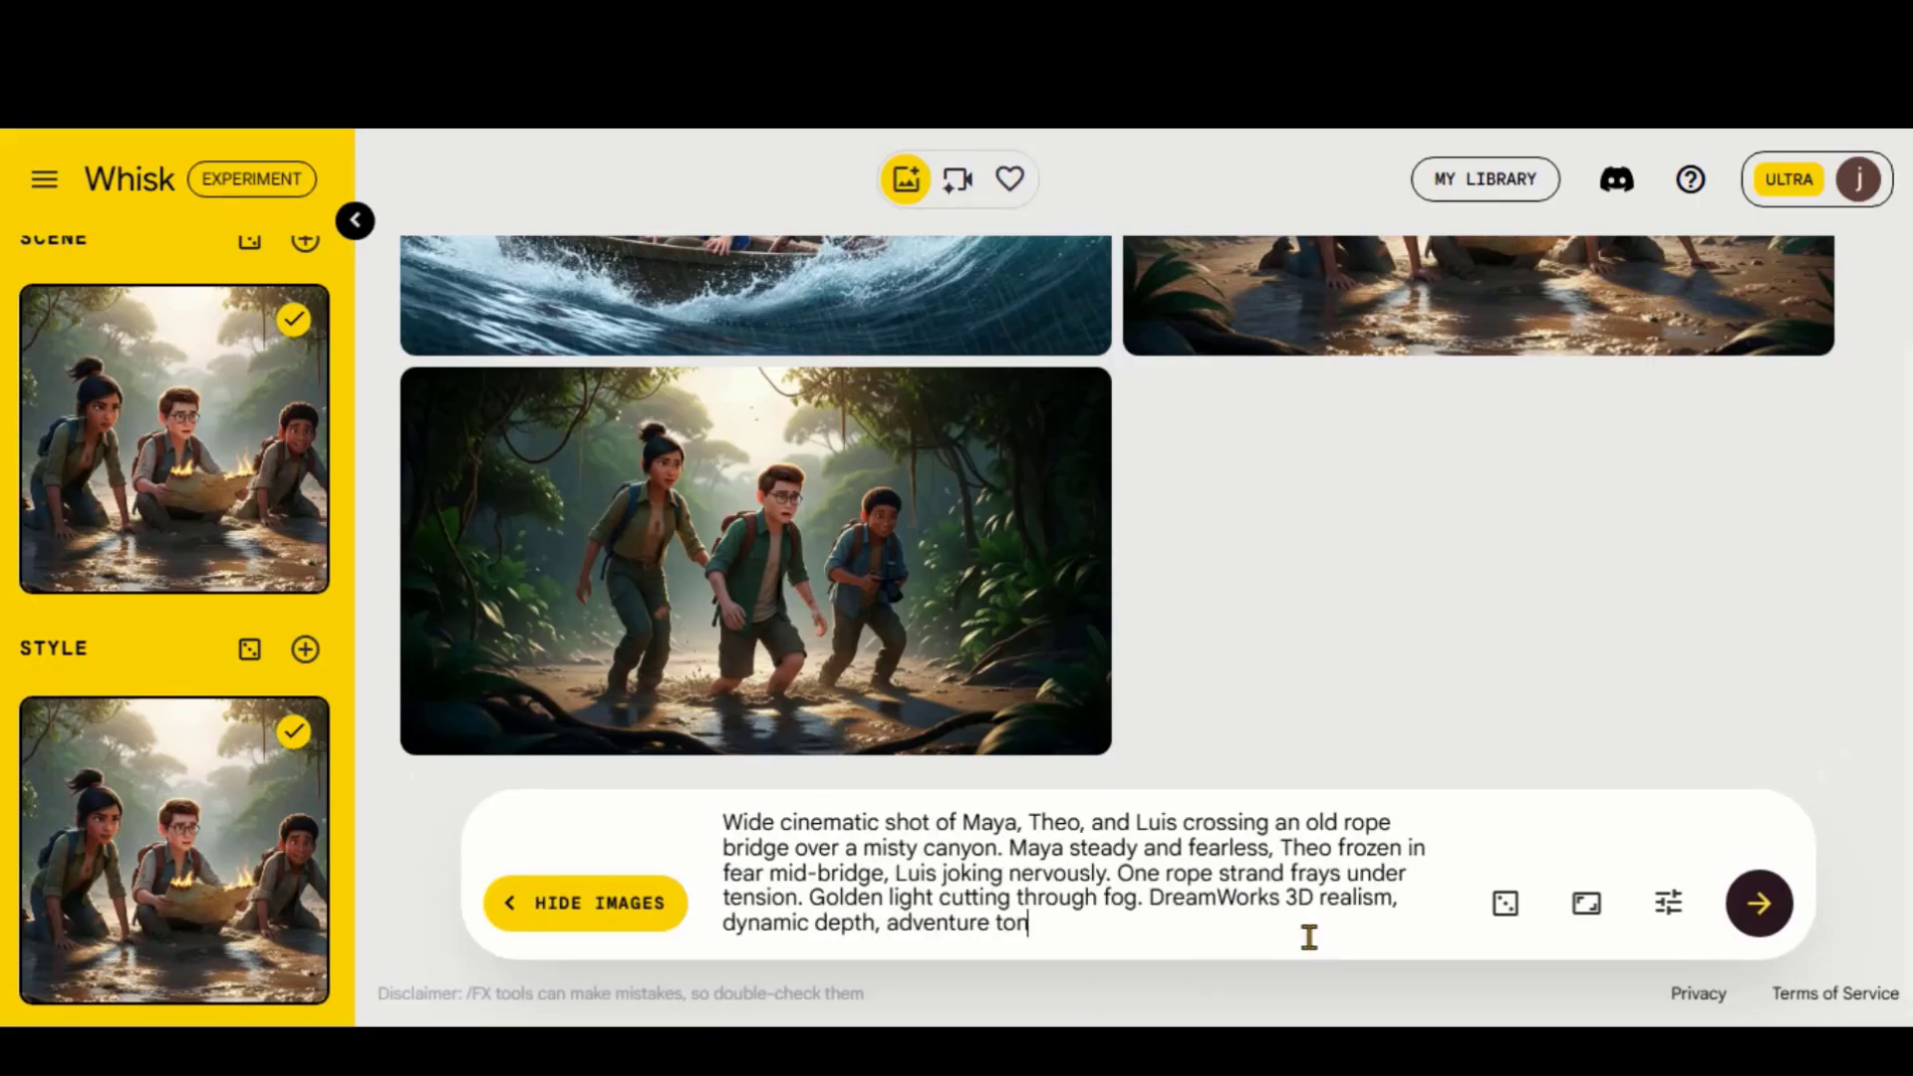
pyautogui.click(1760, 909)
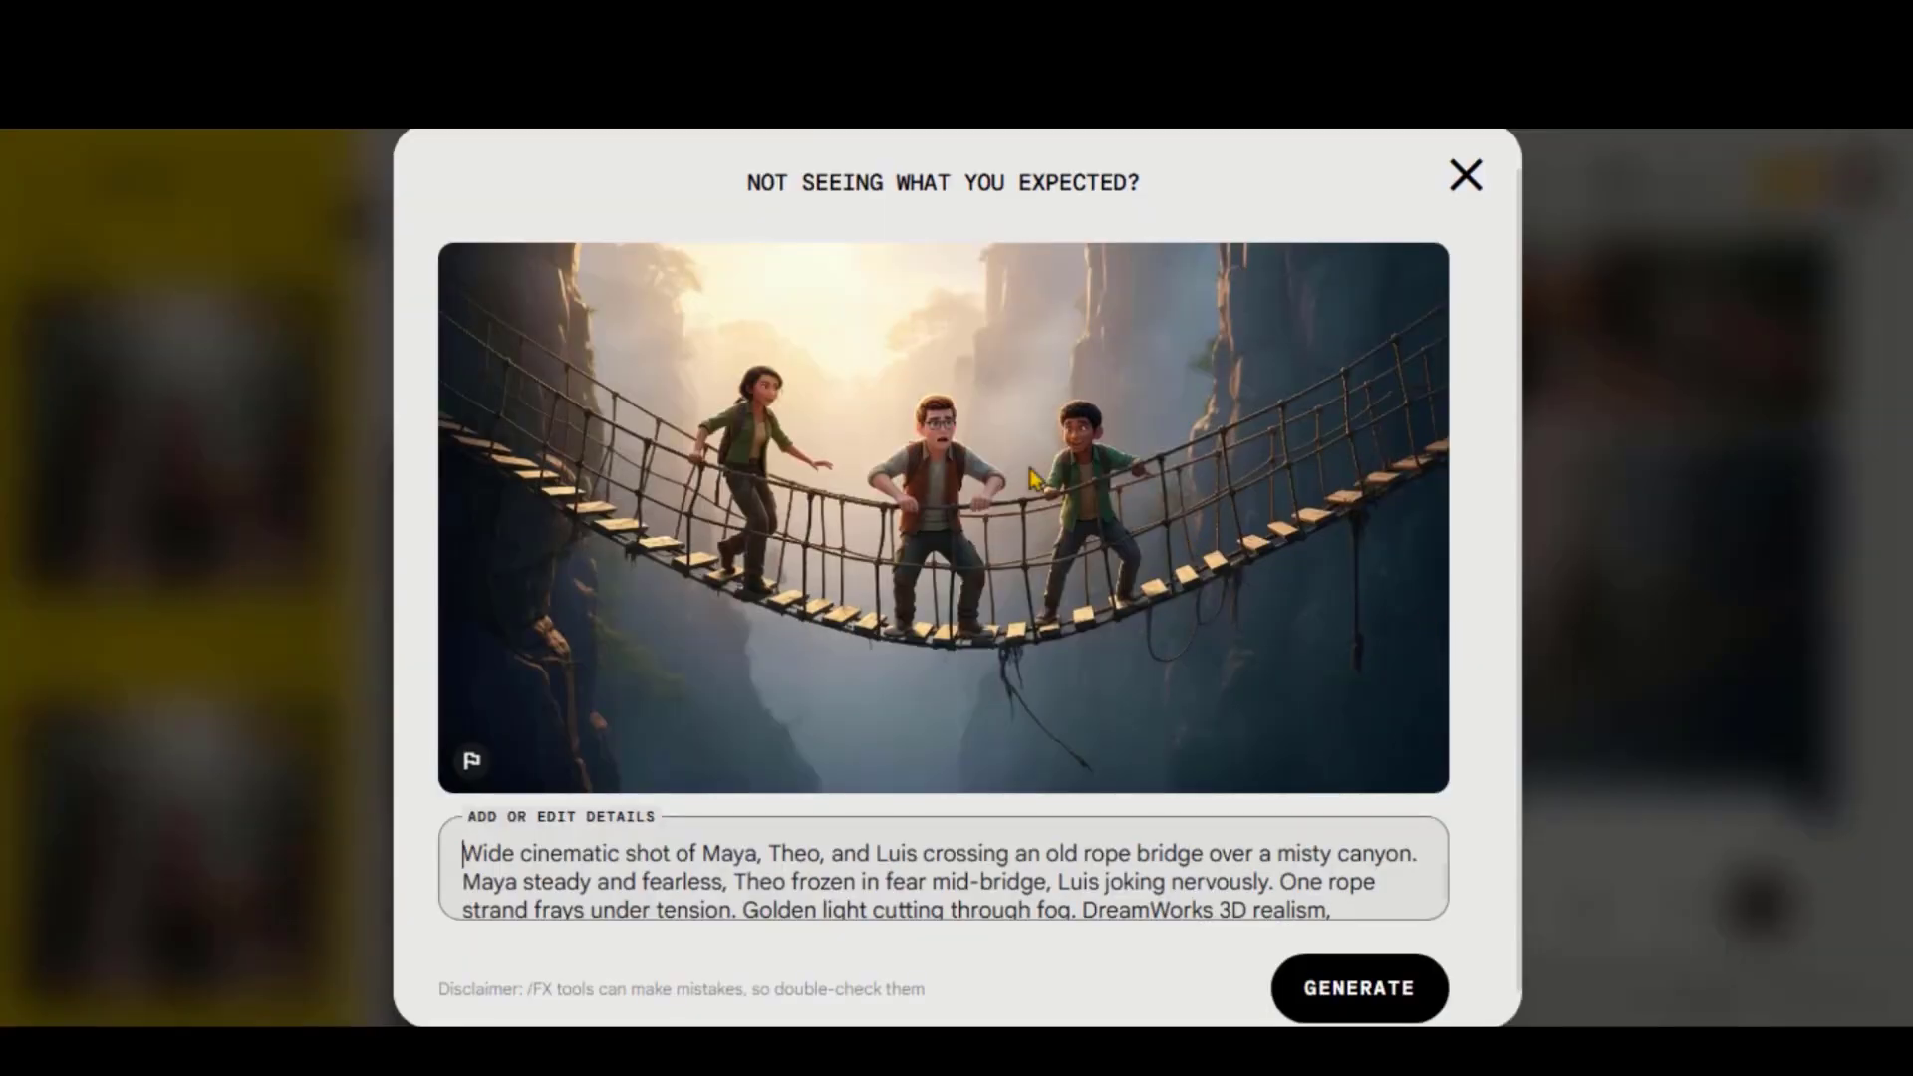
pyautogui.click(1463, 179)
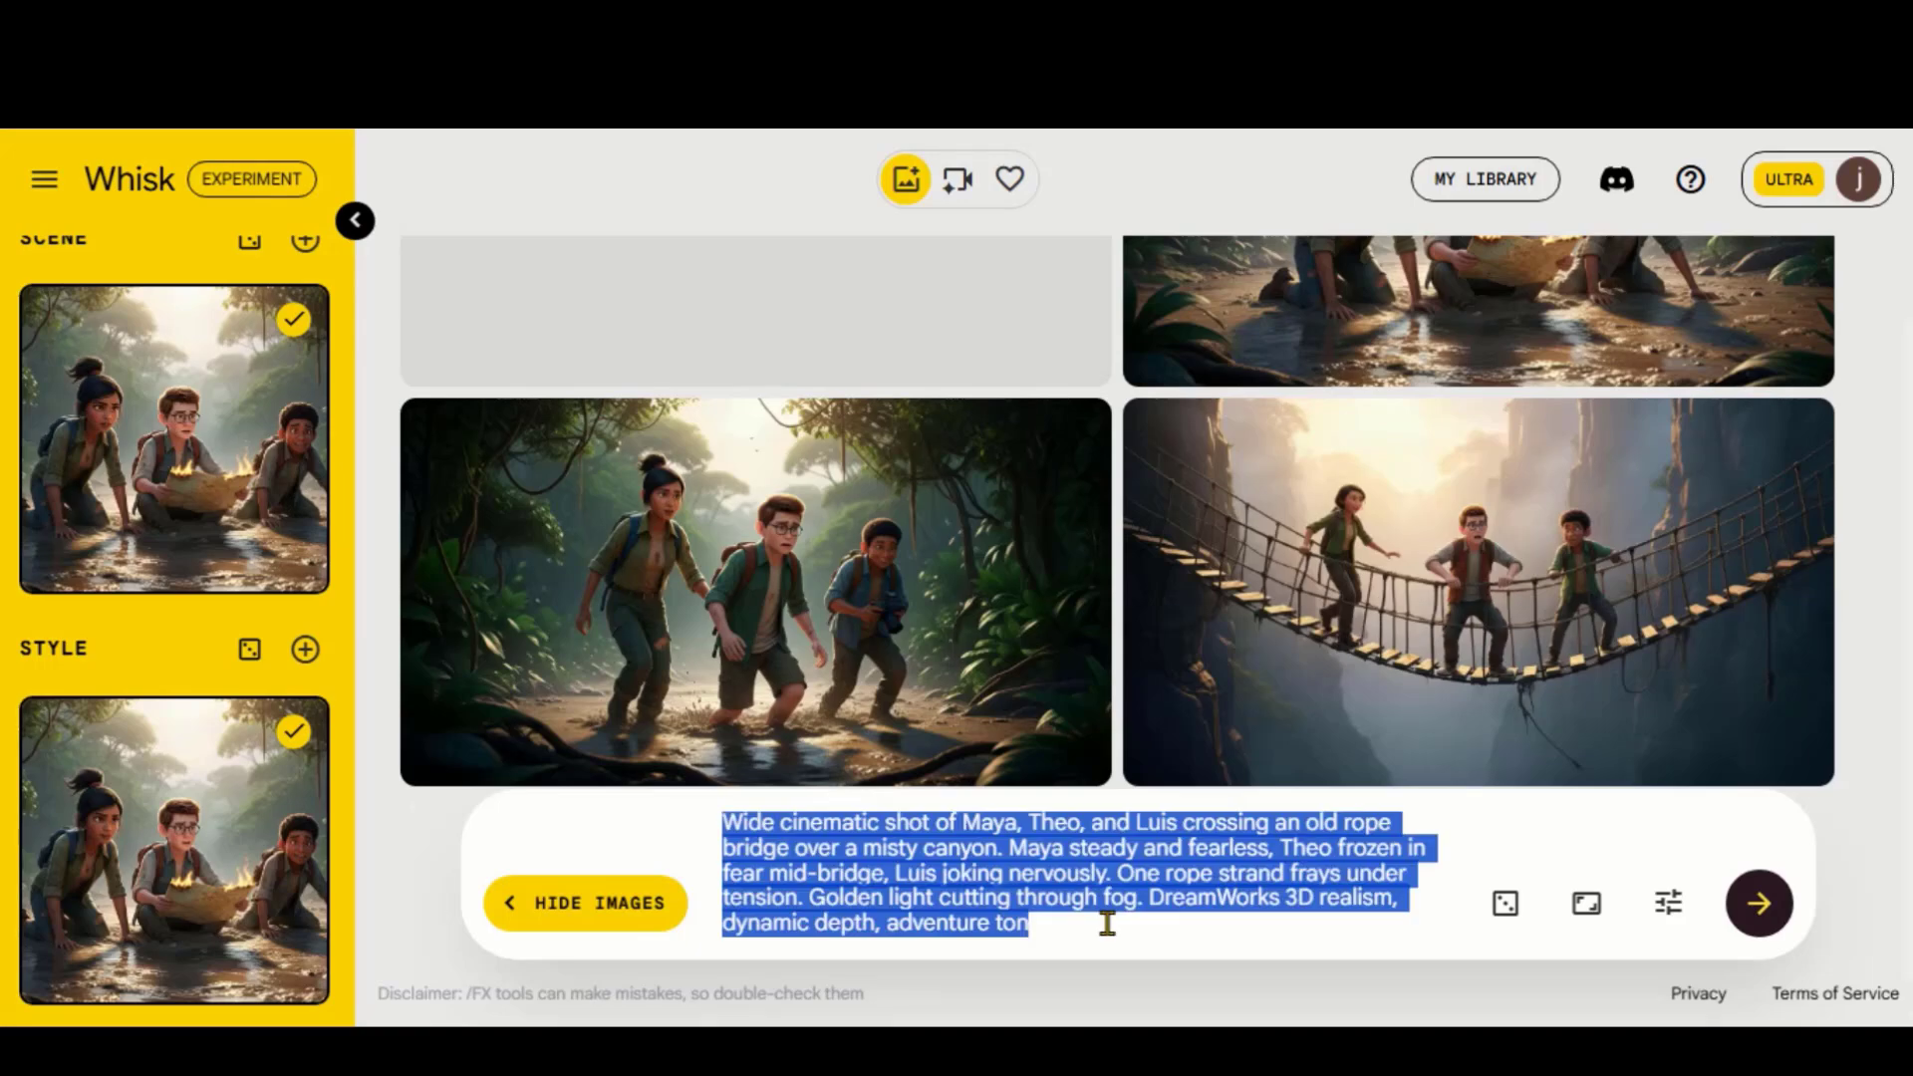
# Step: Paste the alligator-on-a-log prompt and generate the alligator scene images
pyautogui.hotkey('ctrl', 'v')
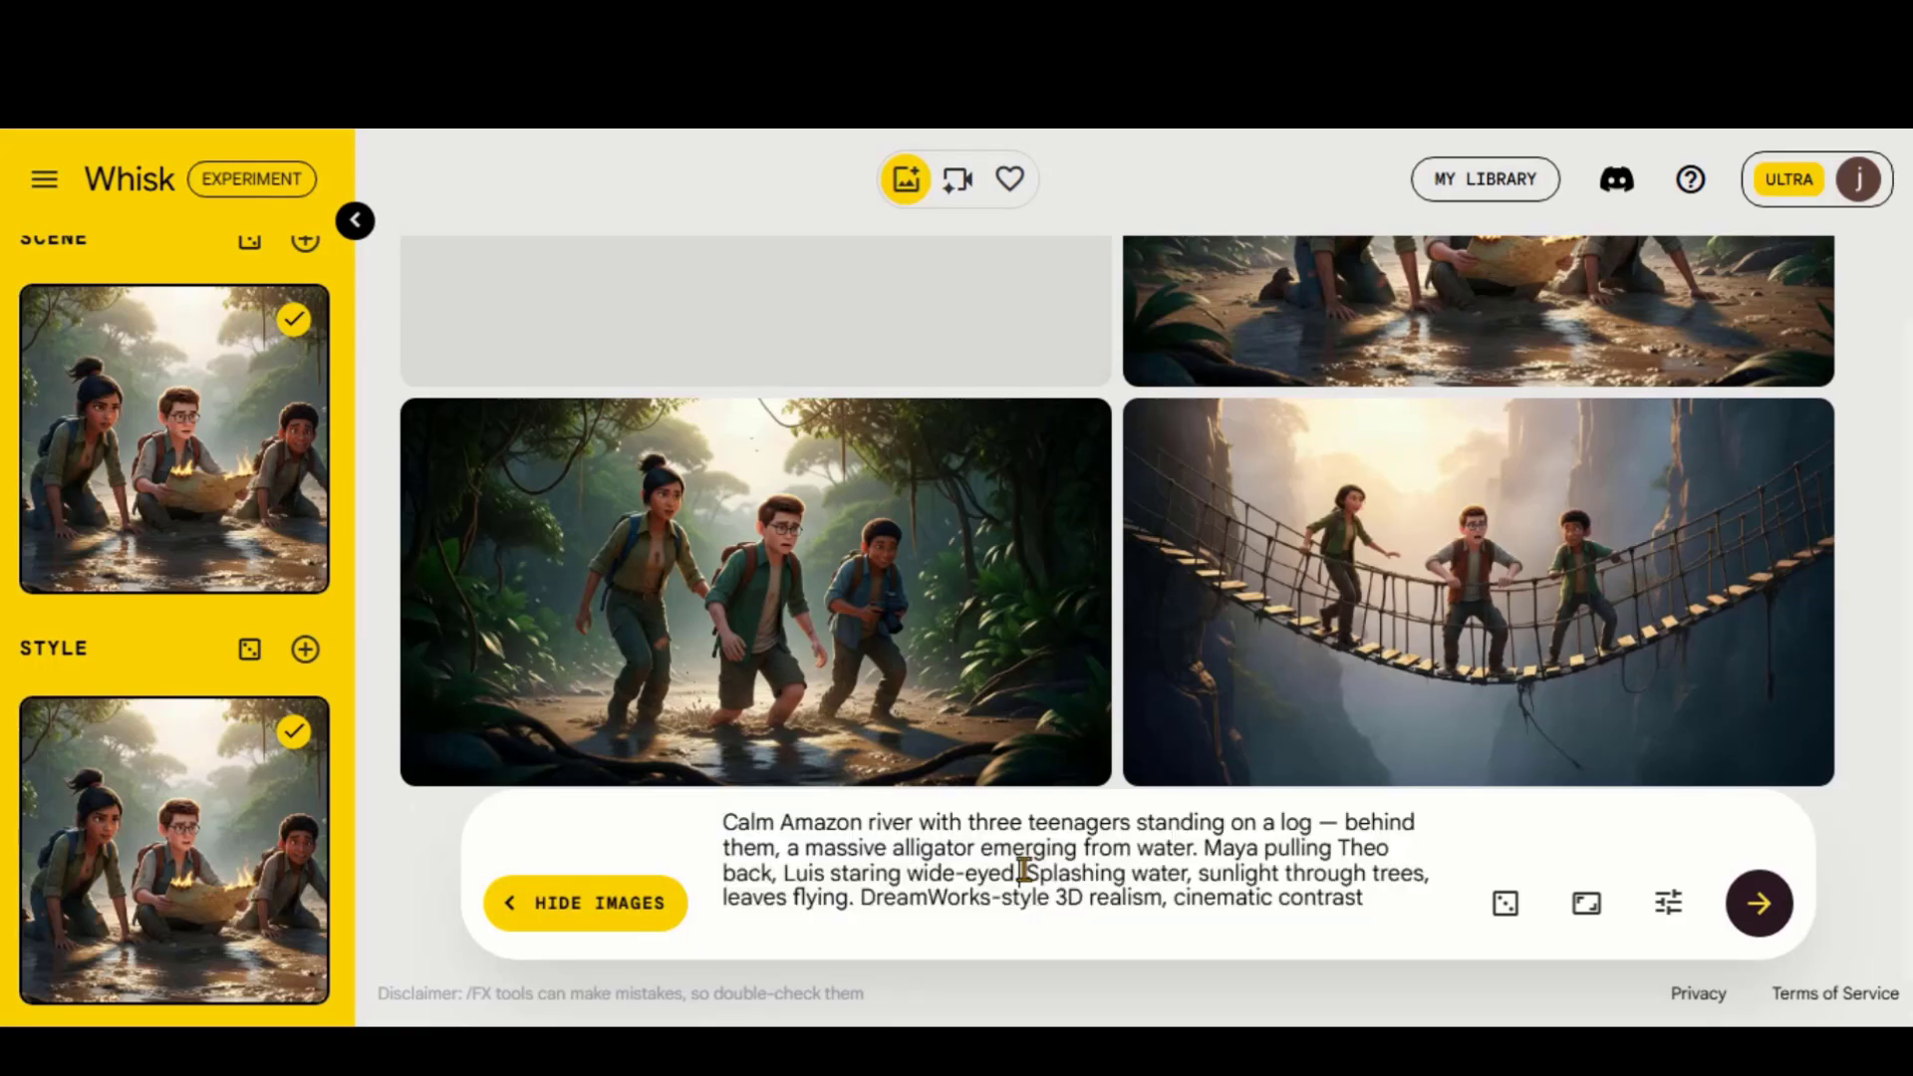
pyautogui.click(1760, 903)
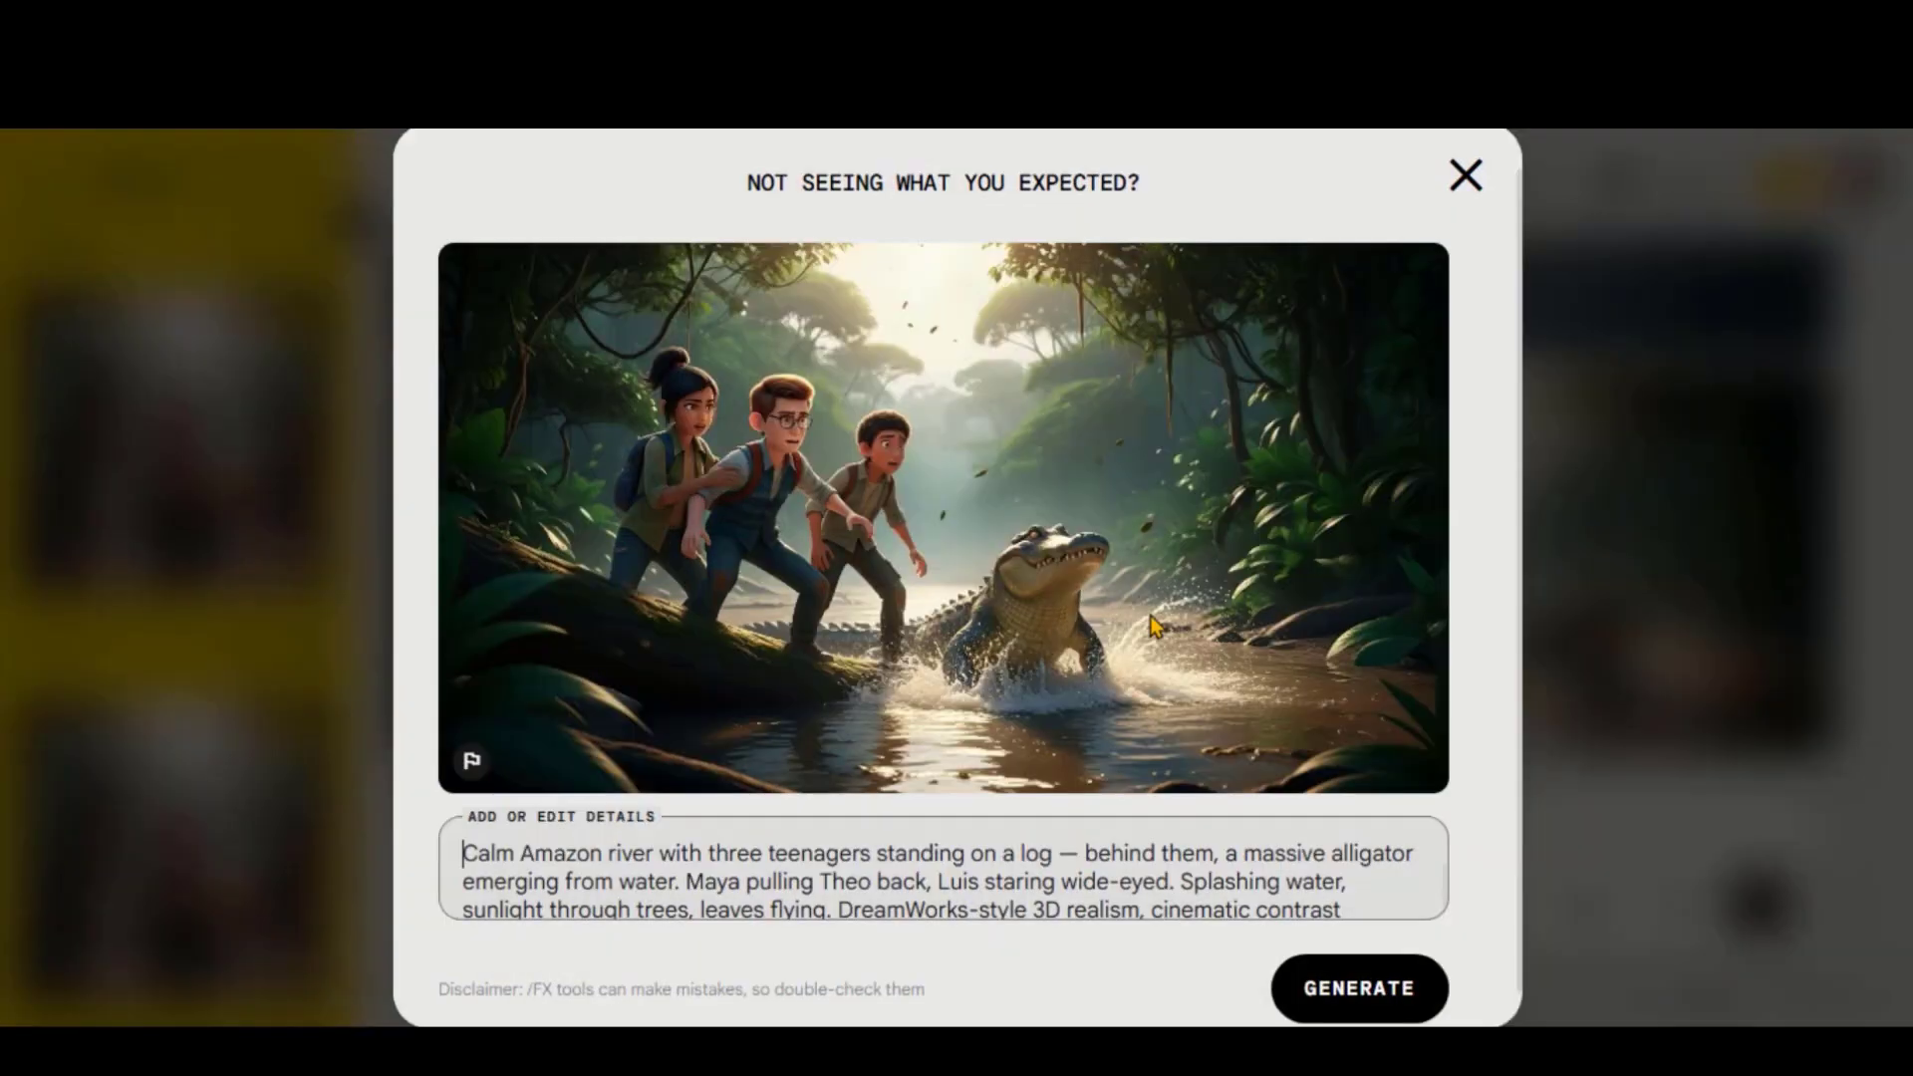
pyautogui.click(1466, 174)
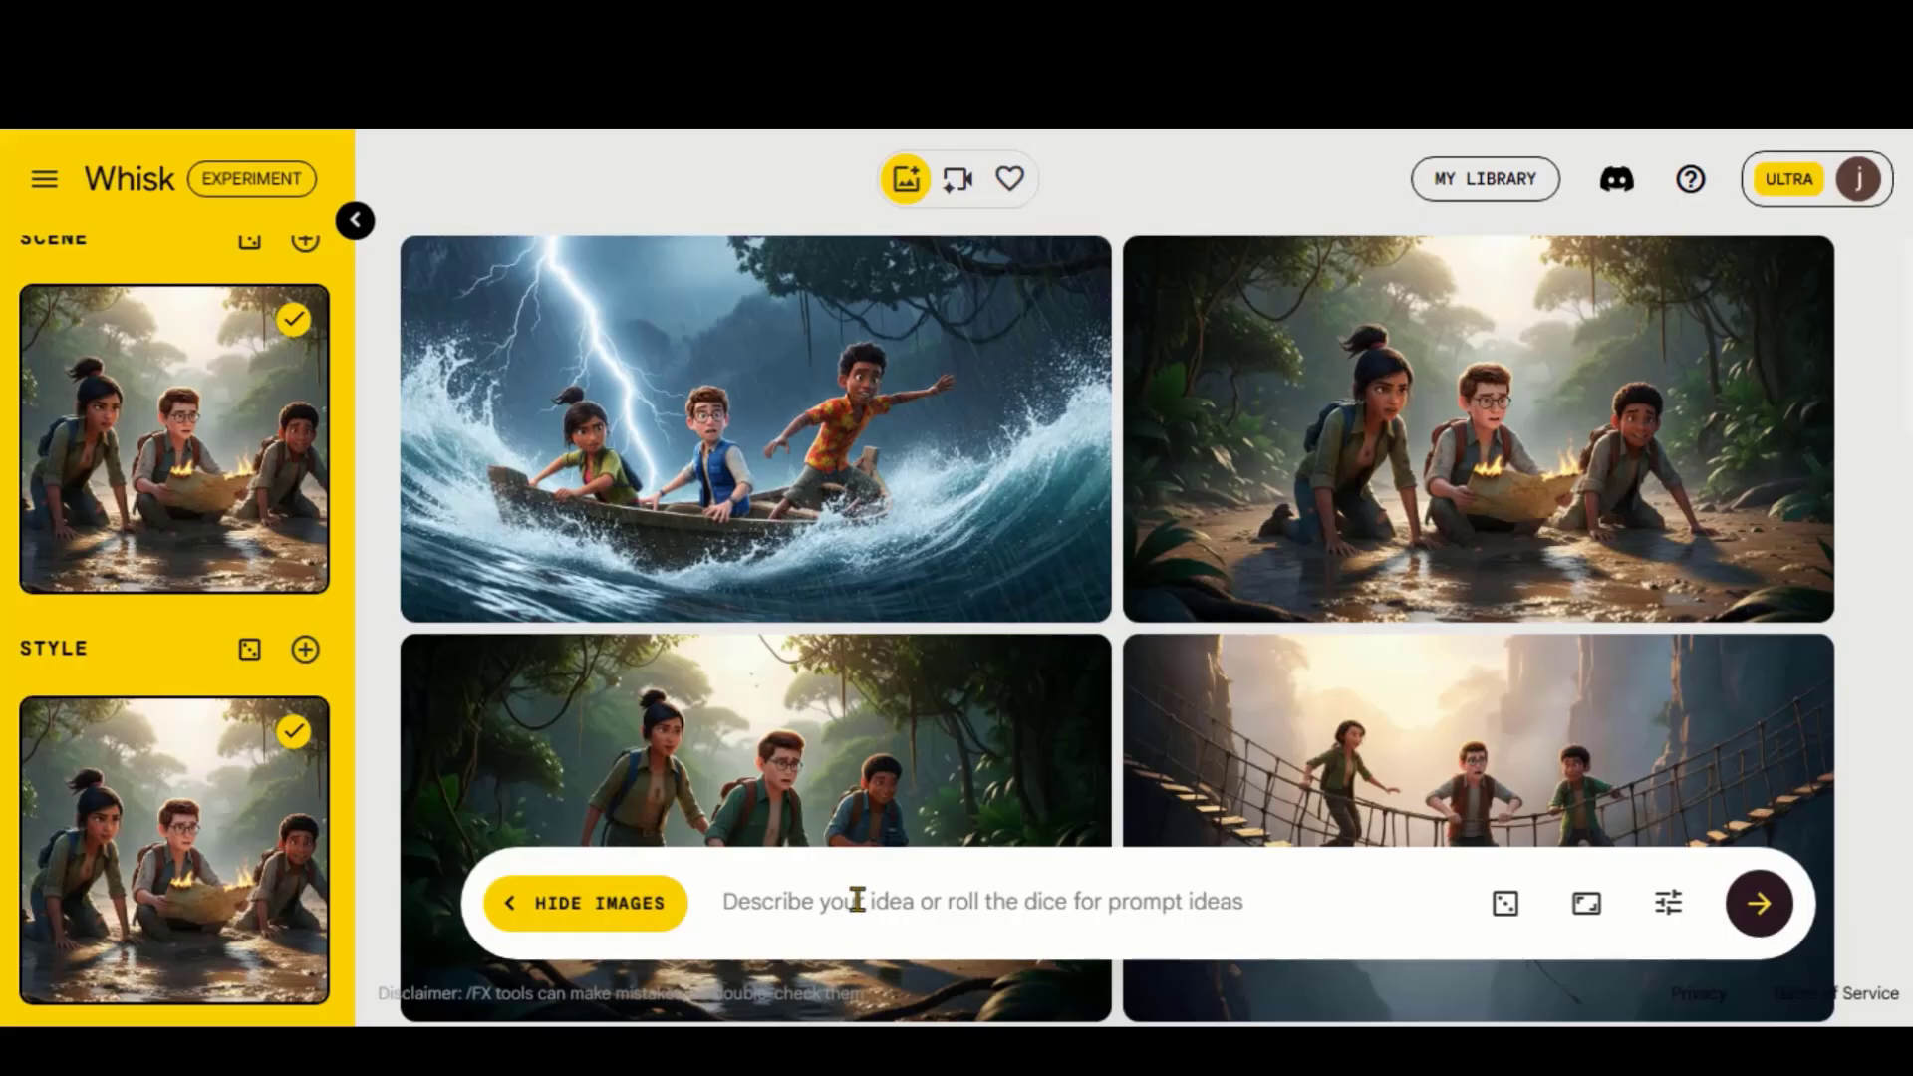
# Step: Generate storm-boat images from the pasted Scene 1 prompt, preview them, and bring up Whisk's settings
pyautogui.write('3D DreamWorks-style cinematic shot of a small wooden boat carrying three teenage explorers — Maya (tan skin, dark ponytail, olive shirt), Theo (light skin, glasses, blue vest), and Luis (Afro-Brazilian, tropical shirt) — caught in a violent Amazon rainstorm. Lightning flashes, water splashes, boat tipping, dense jungle river background, cinematic realism, dramatic lighting, high contrast, motion blur effect')
pyautogui.click(1760, 903)
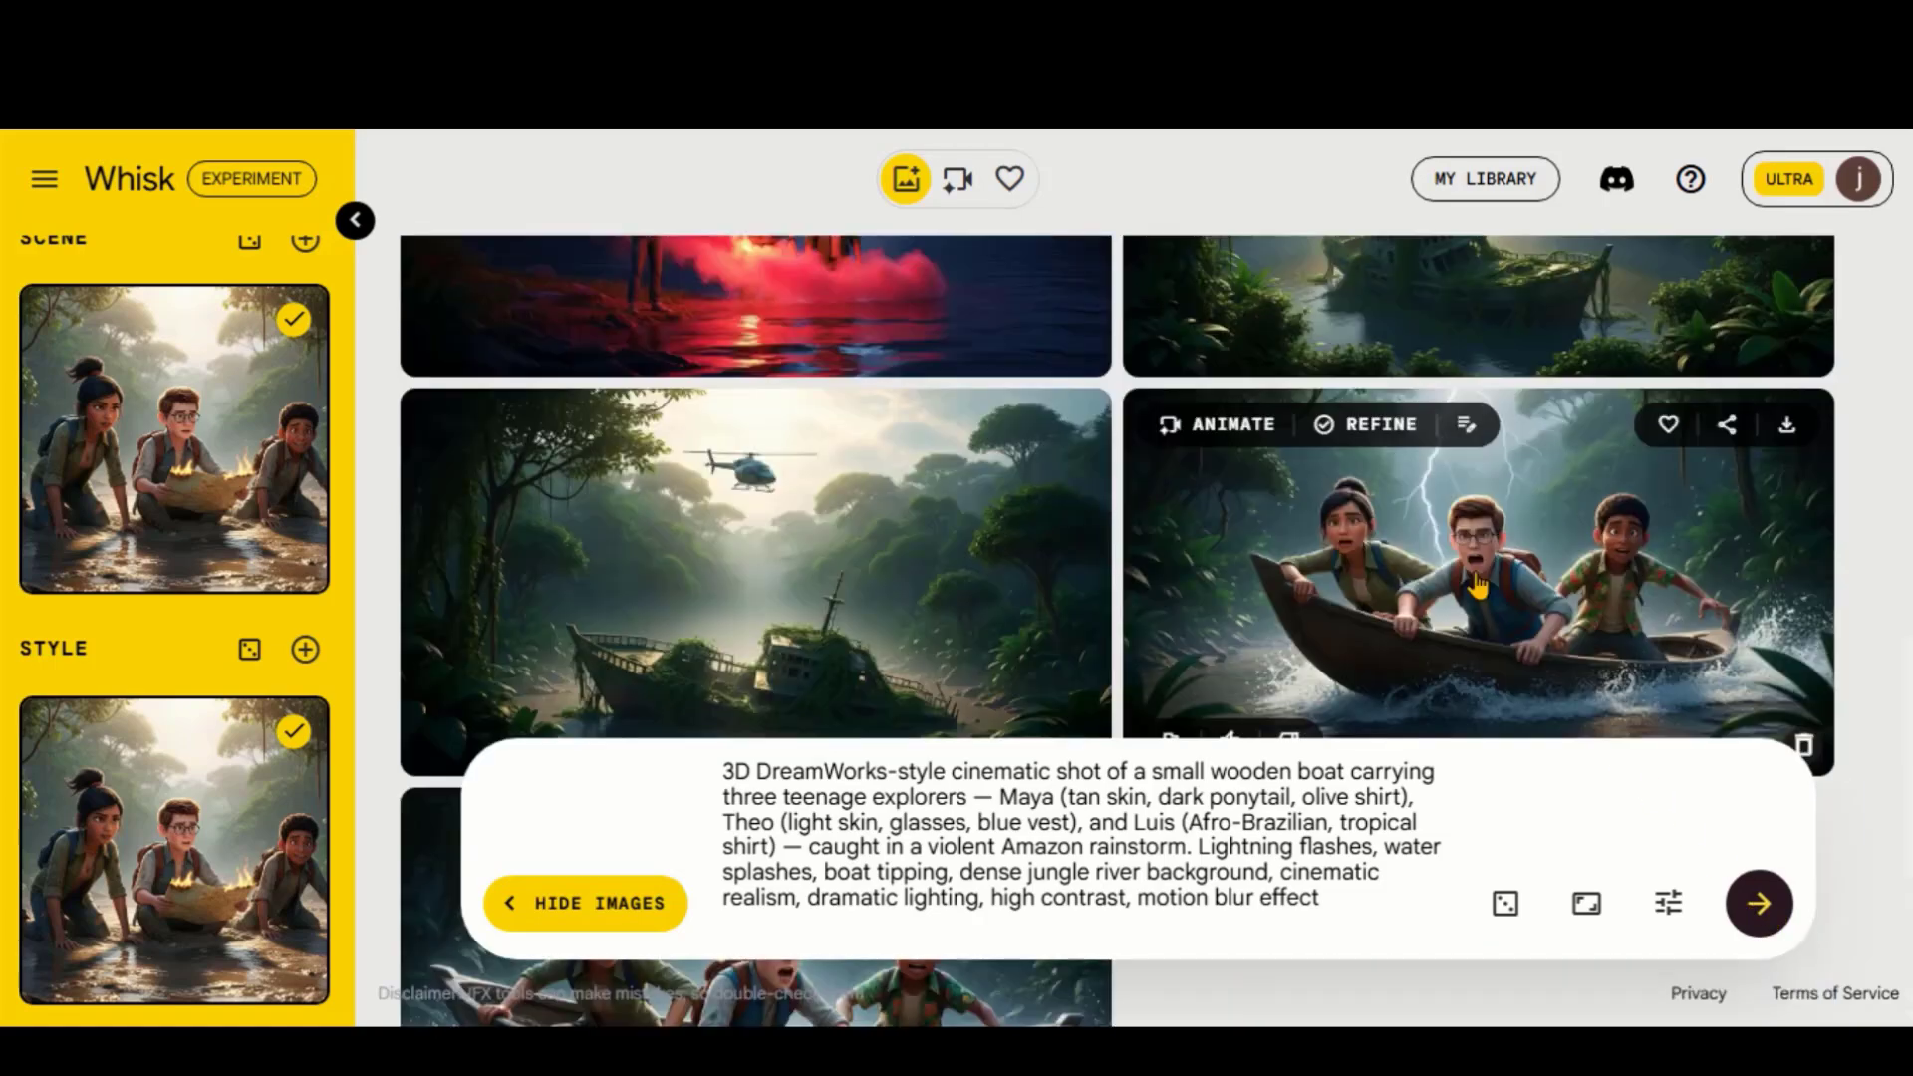
pyautogui.click(1370, 422)
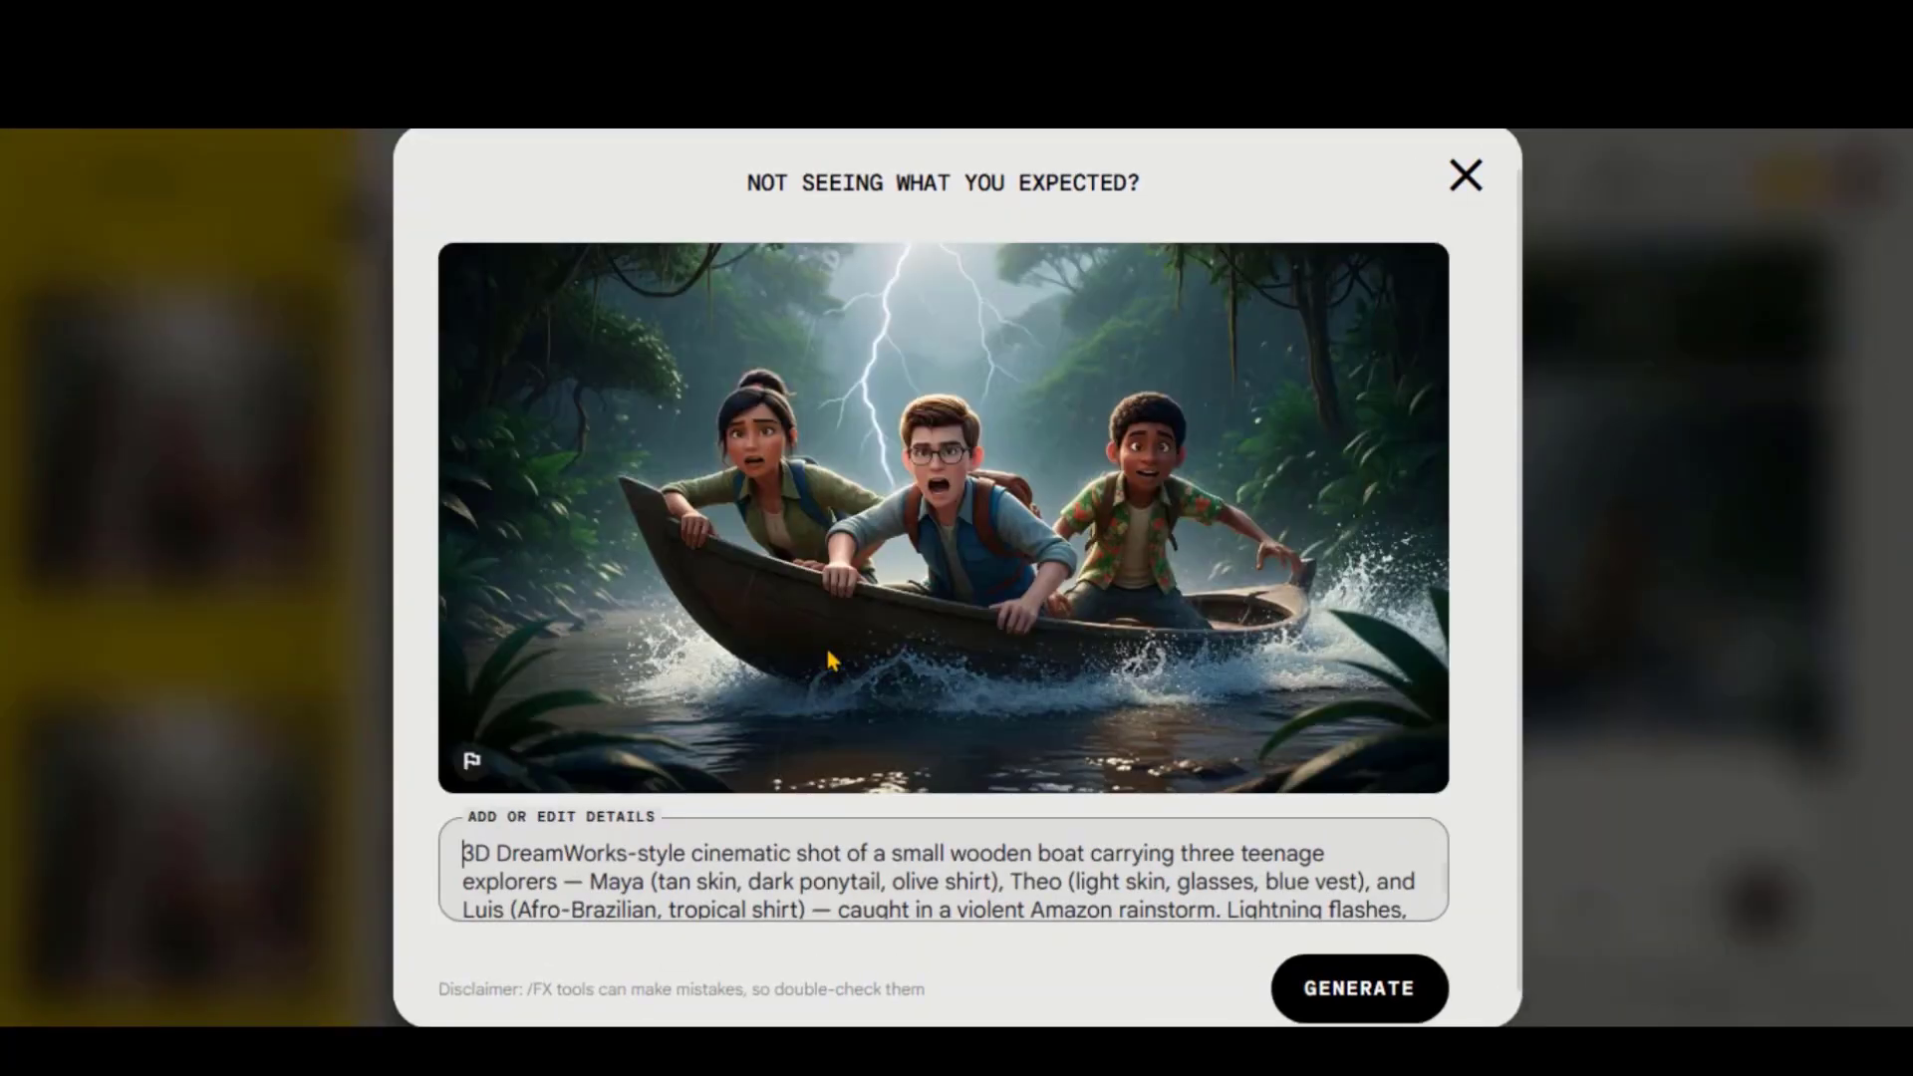
pyautogui.click(1465, 175)
pyautogui.click(797, 668)
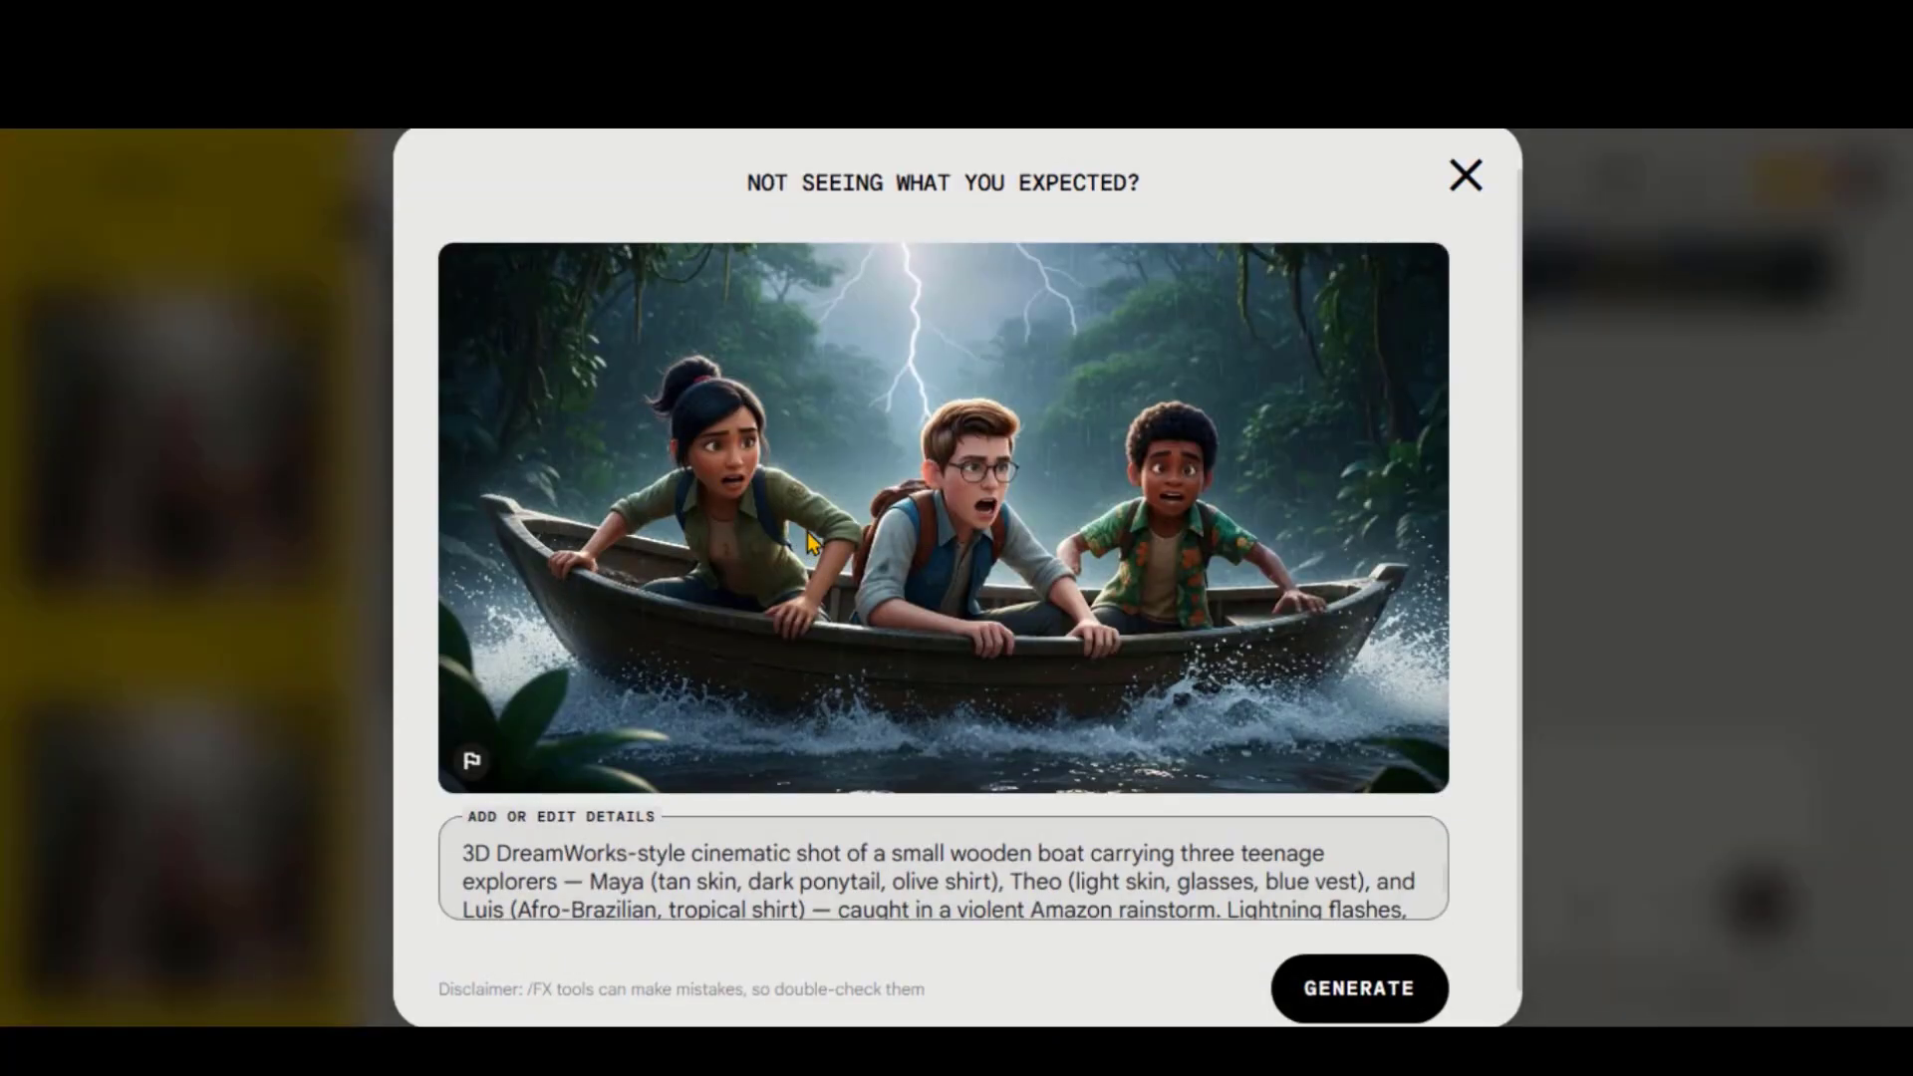
pyautogui.click(1465, 177)
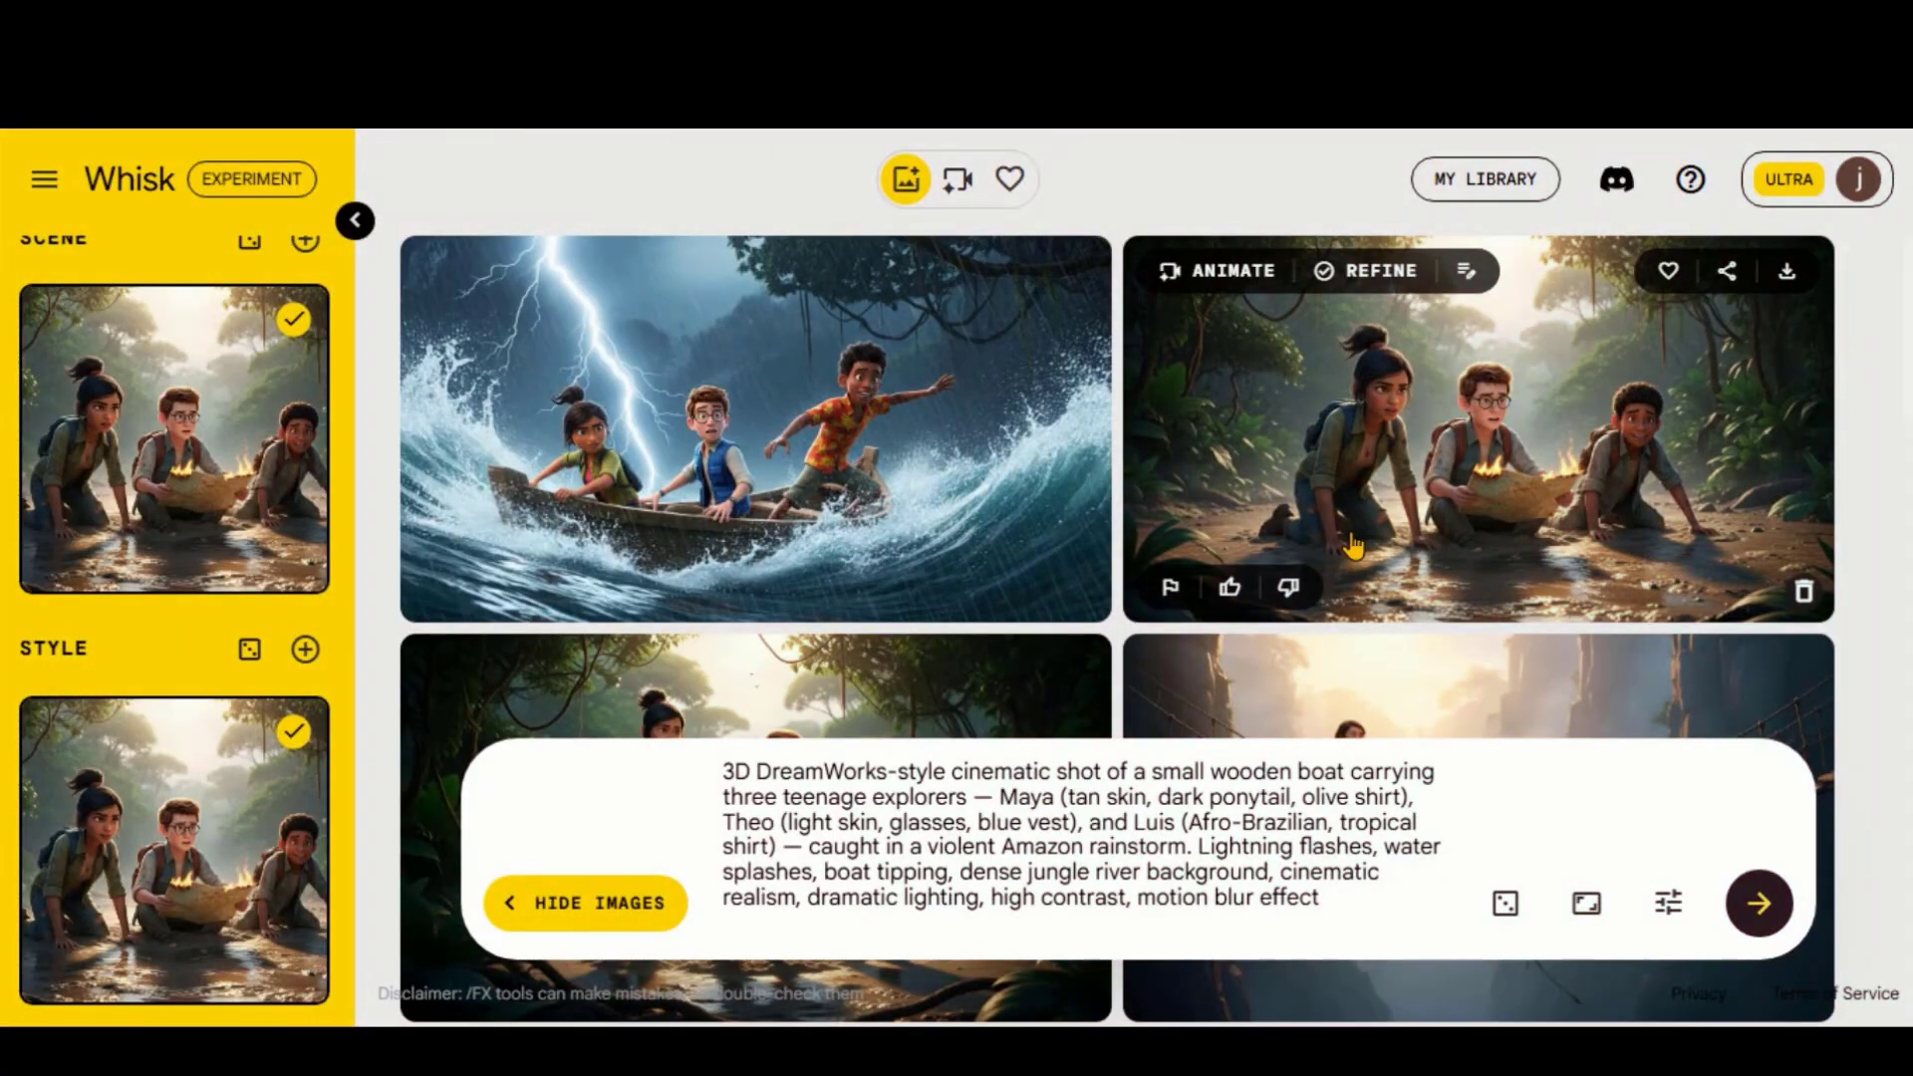
pyautogui.click(43, 186)
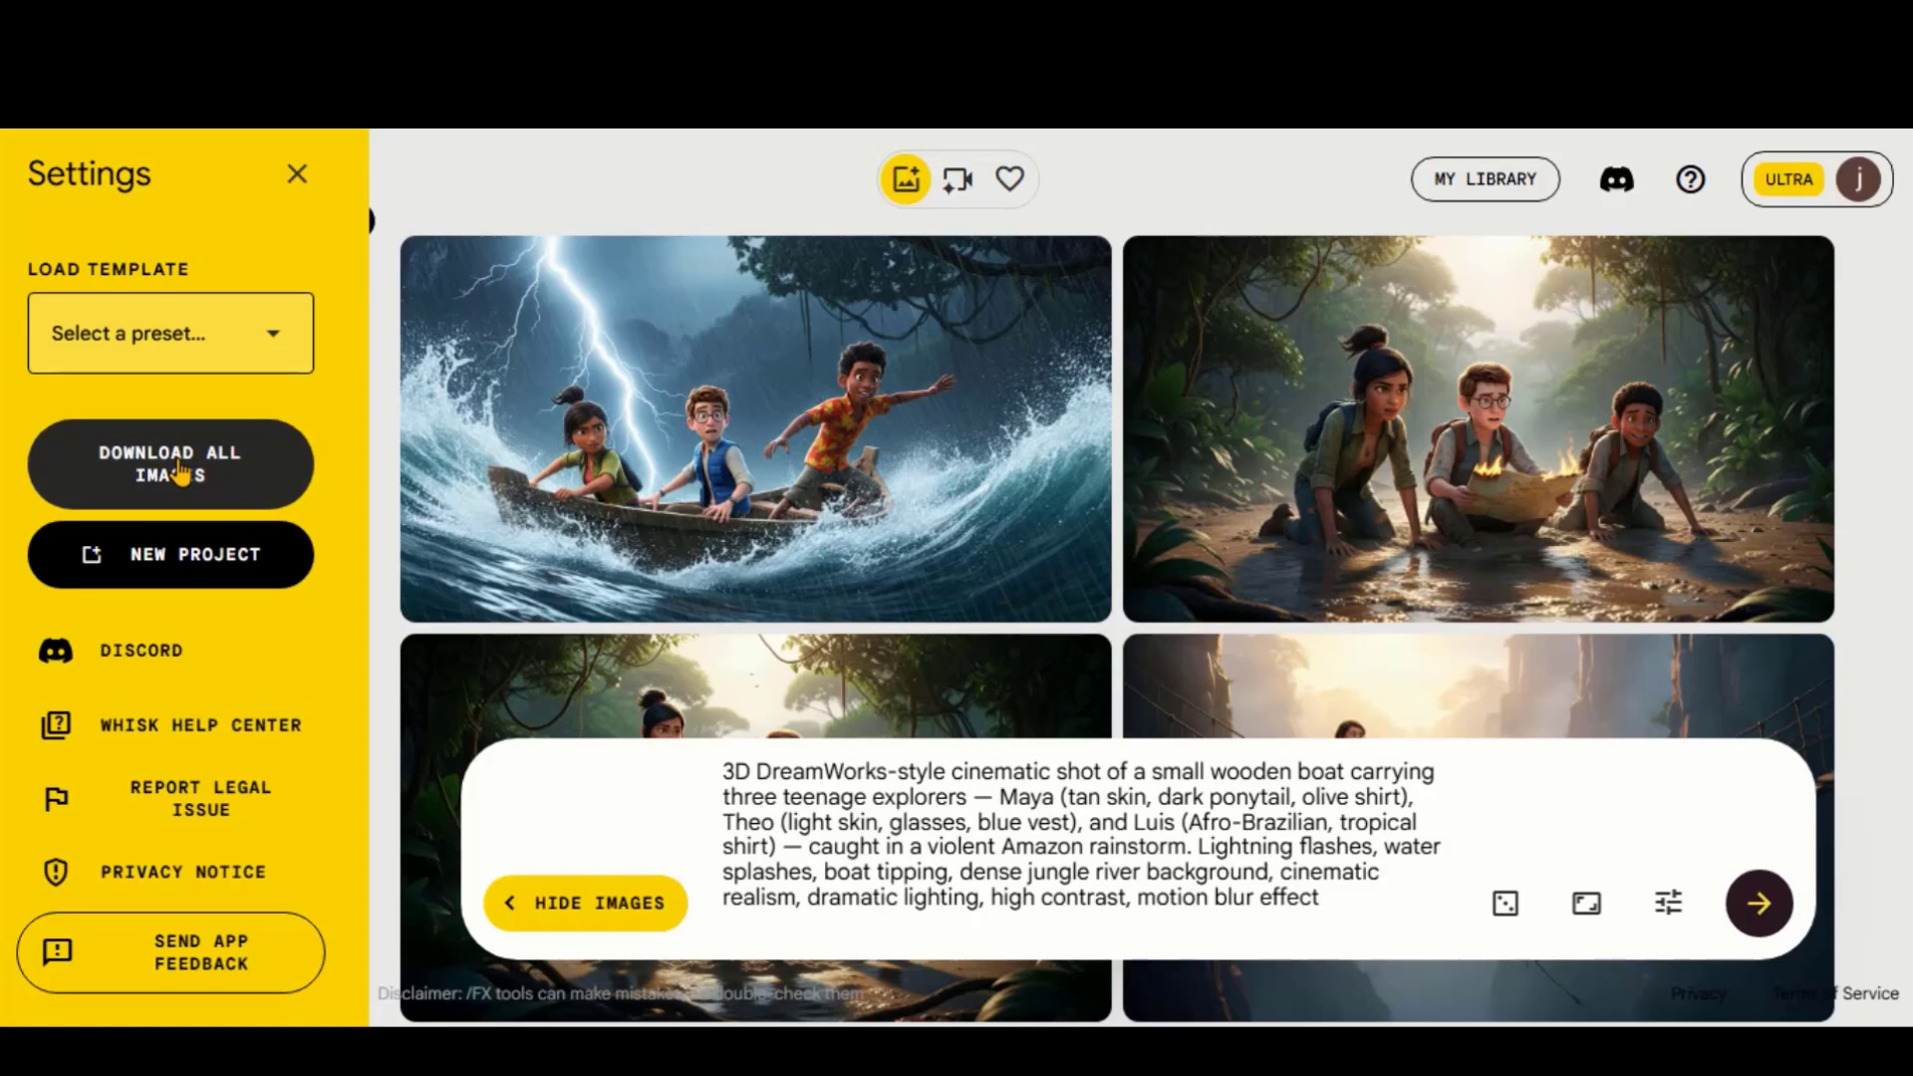
# Step: Animate the stormy boat image using the Scene 1 storm video prompt copied from ChatGPT
pyautogui.click(385, 293)
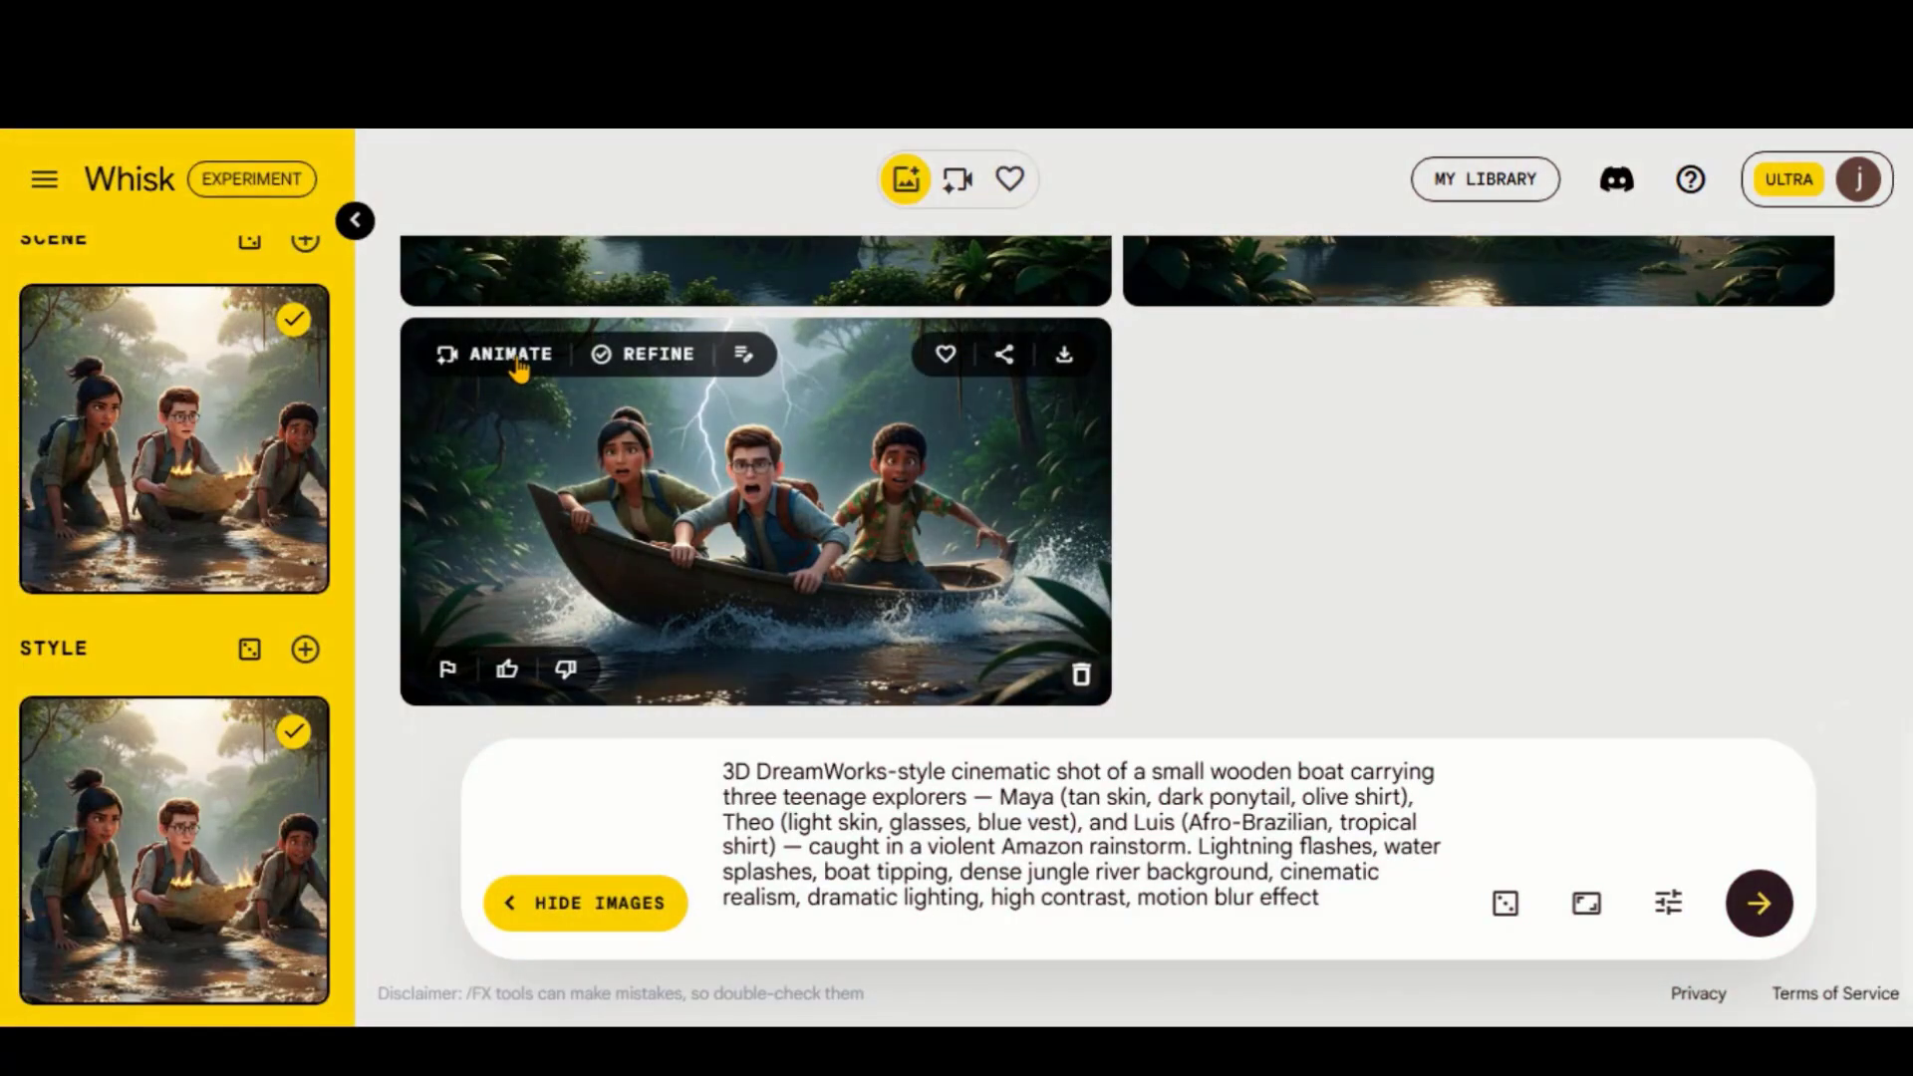
pyautogui.click(513, 355)
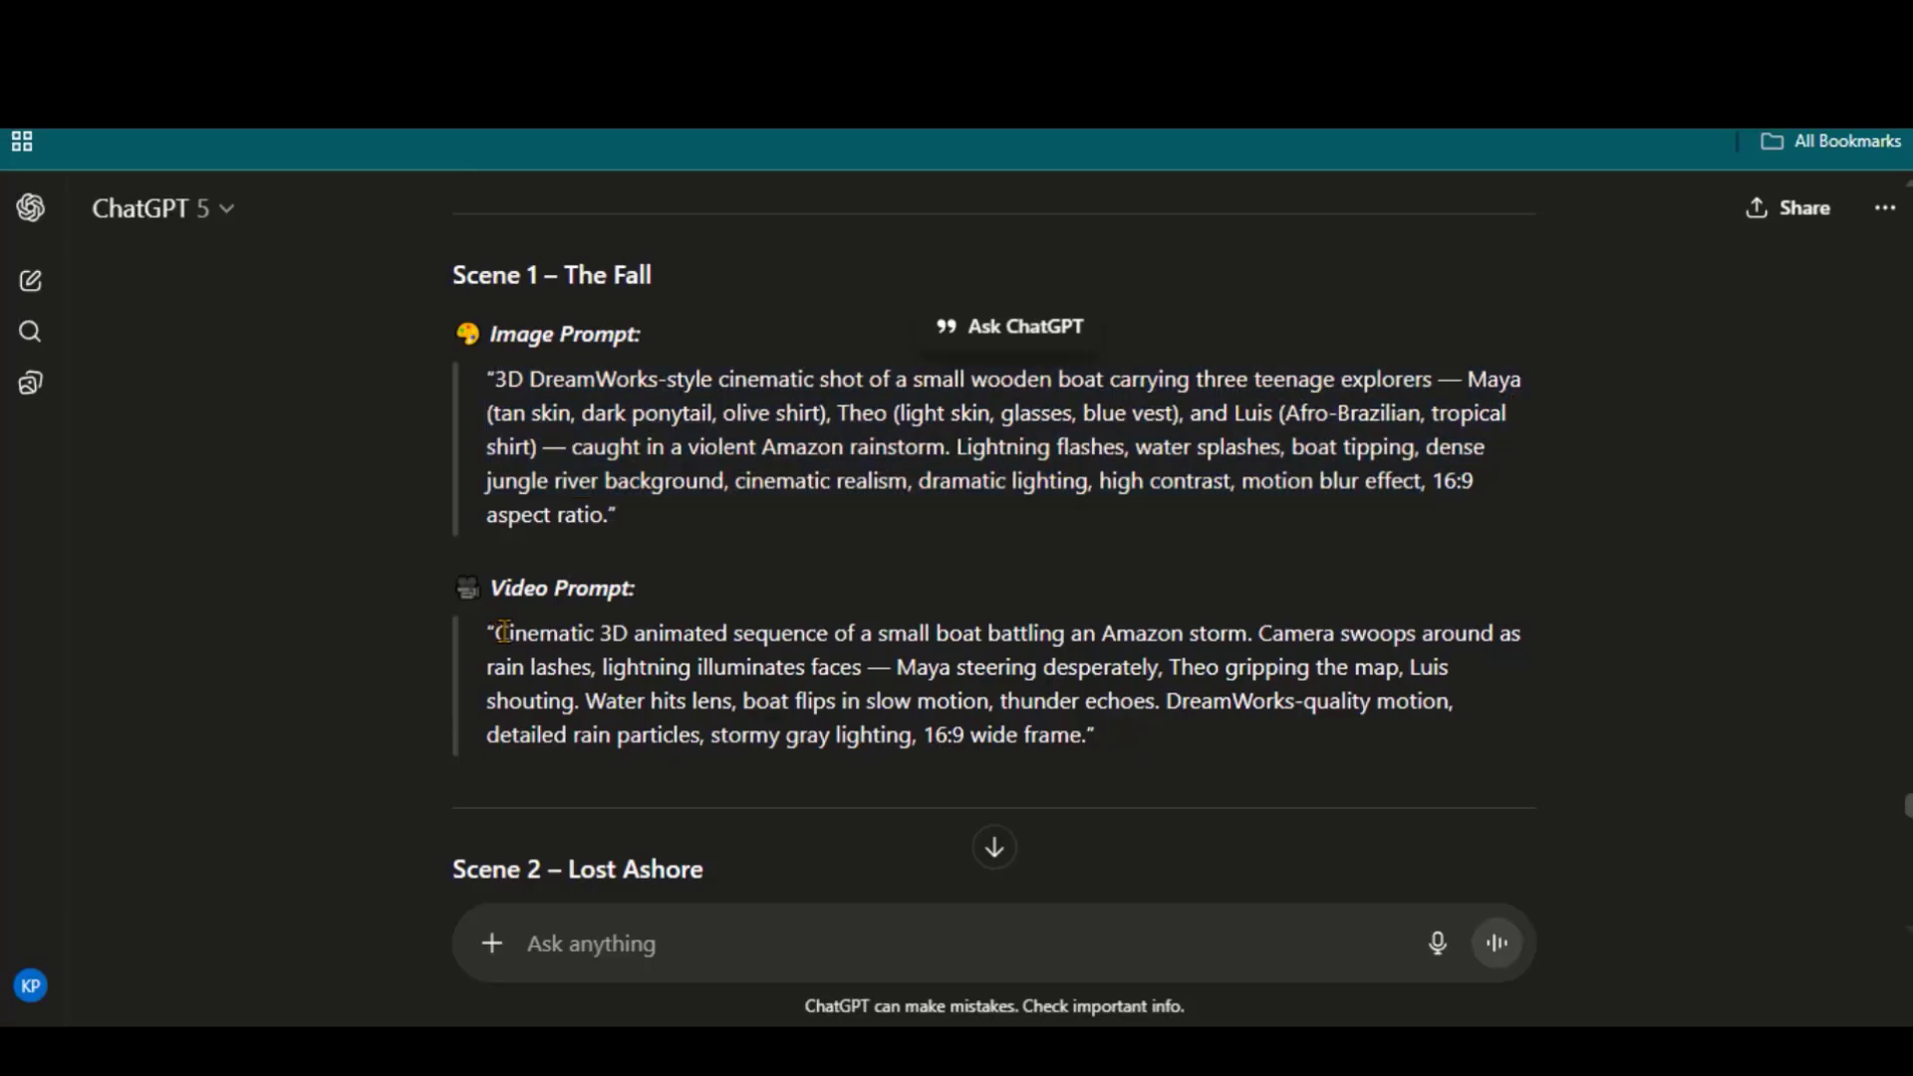
pyautogui.moveTo(493, 633); pyautogui.dragTo(865, 732)
pyautogui.hotkey('ctrl', 'c')
pyautogui.rightClick(817, 731)
pyautogui.click(912, 359)
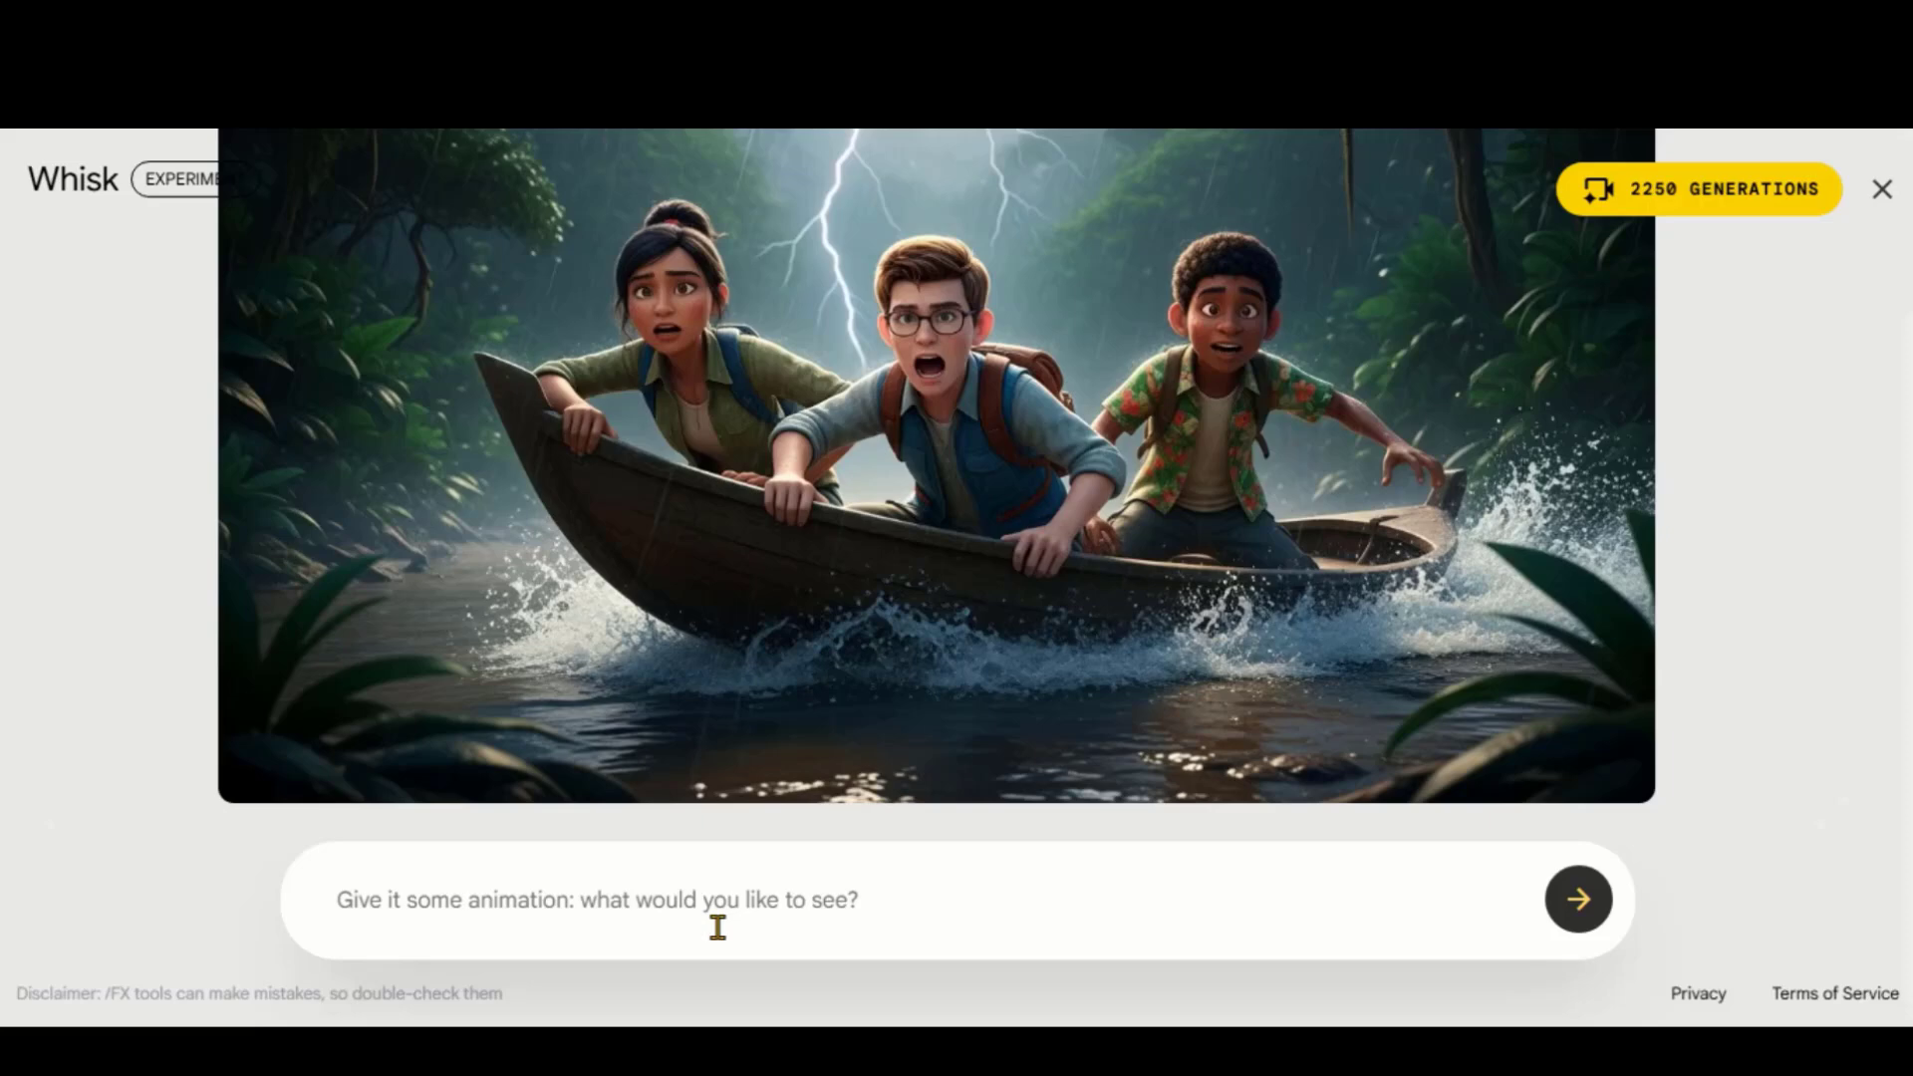
pyautogui.click(718, 926)
pyautogui.hotkey('ctrl', 'v')
pyautogui.click(1578, 871)
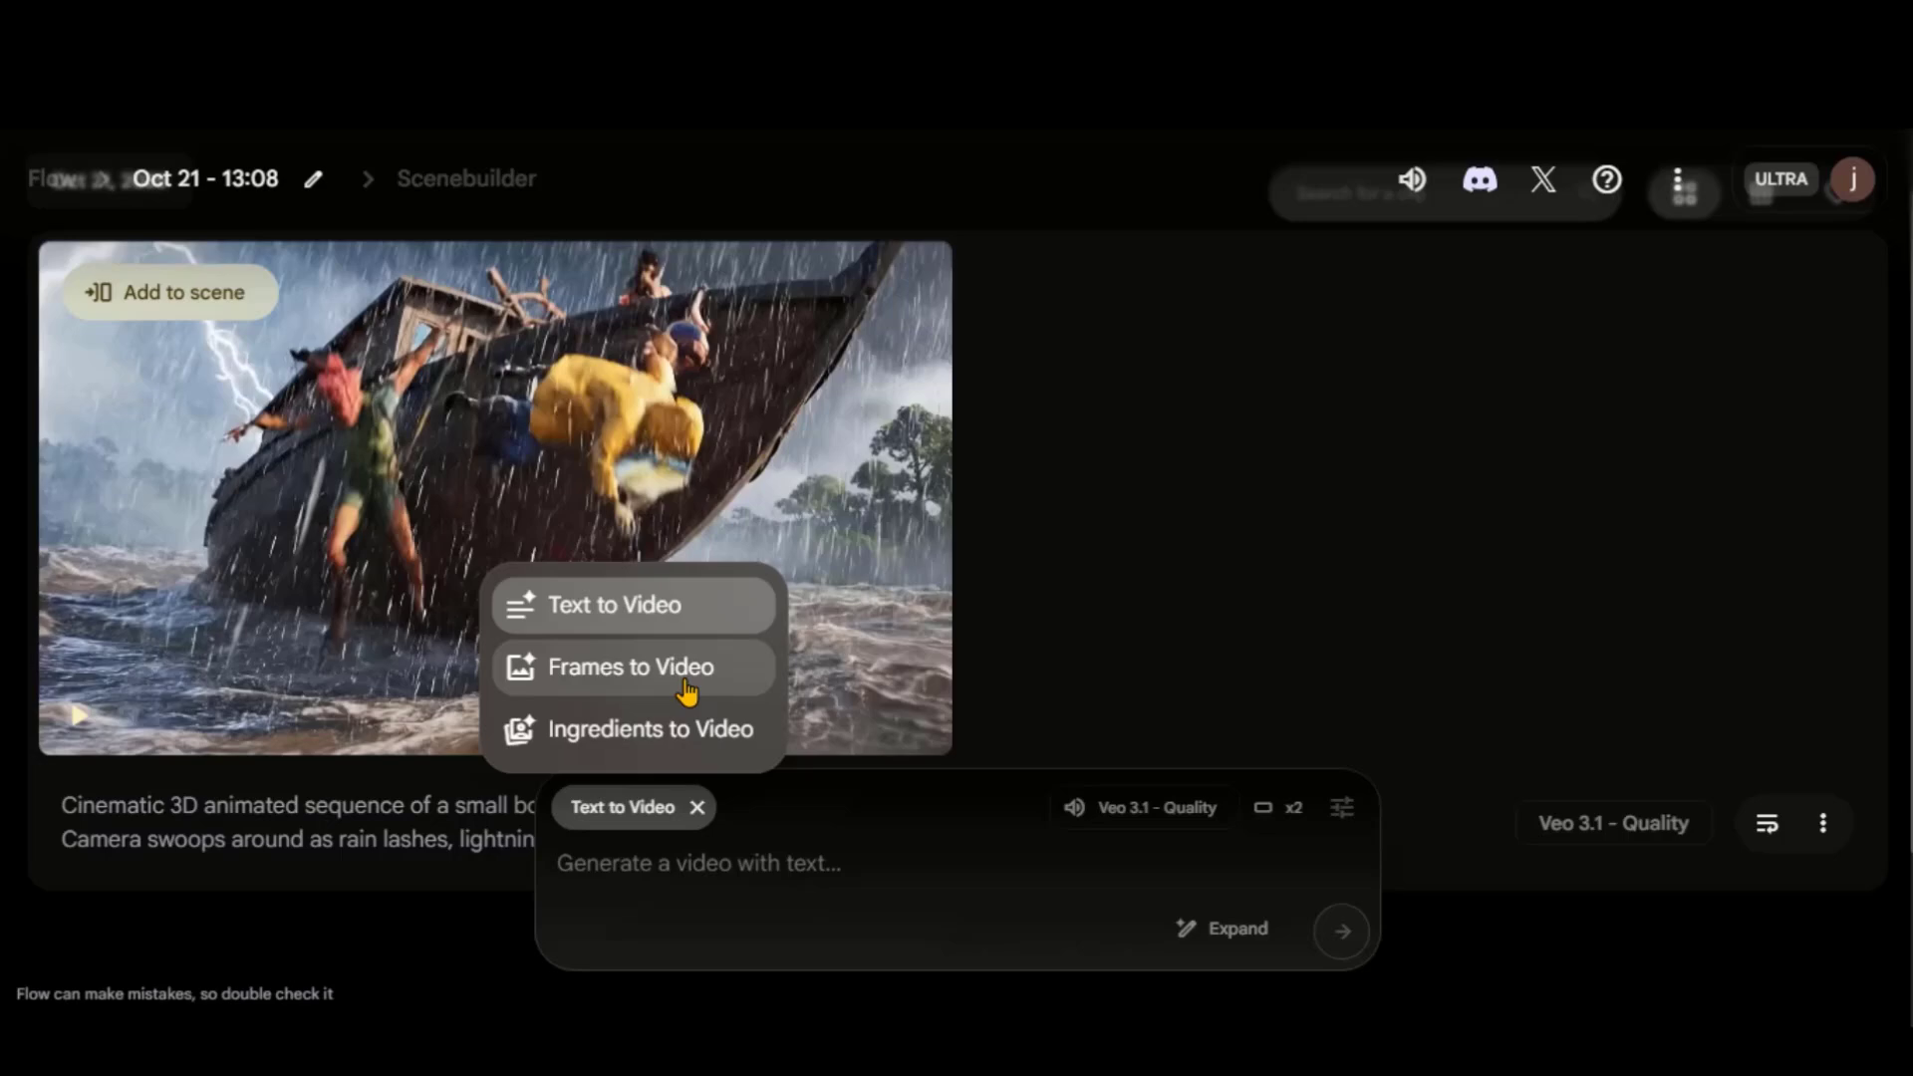
# Step: Switch to Frames to Video and upload the boat image as a landscape-cropped start frame
pyautogui.click(687, 688)
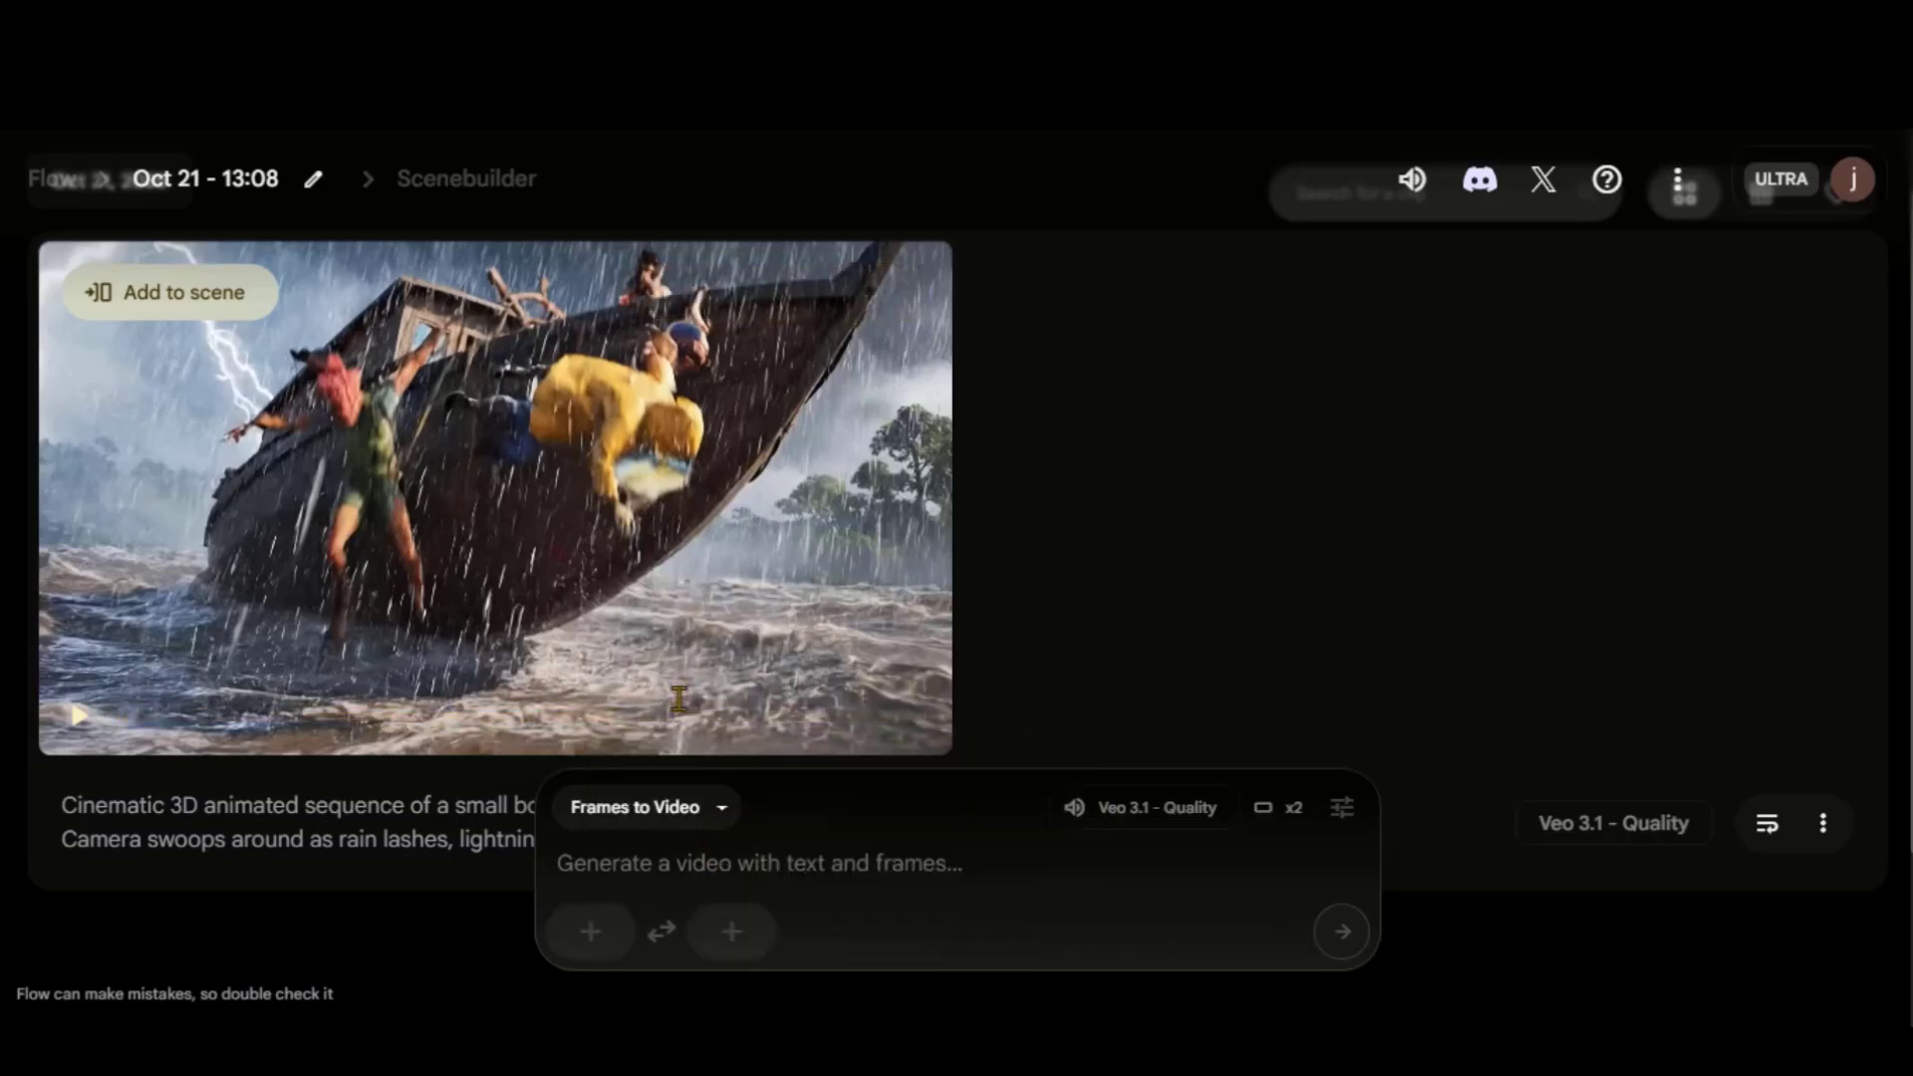
pyautogui.click(590, 932)
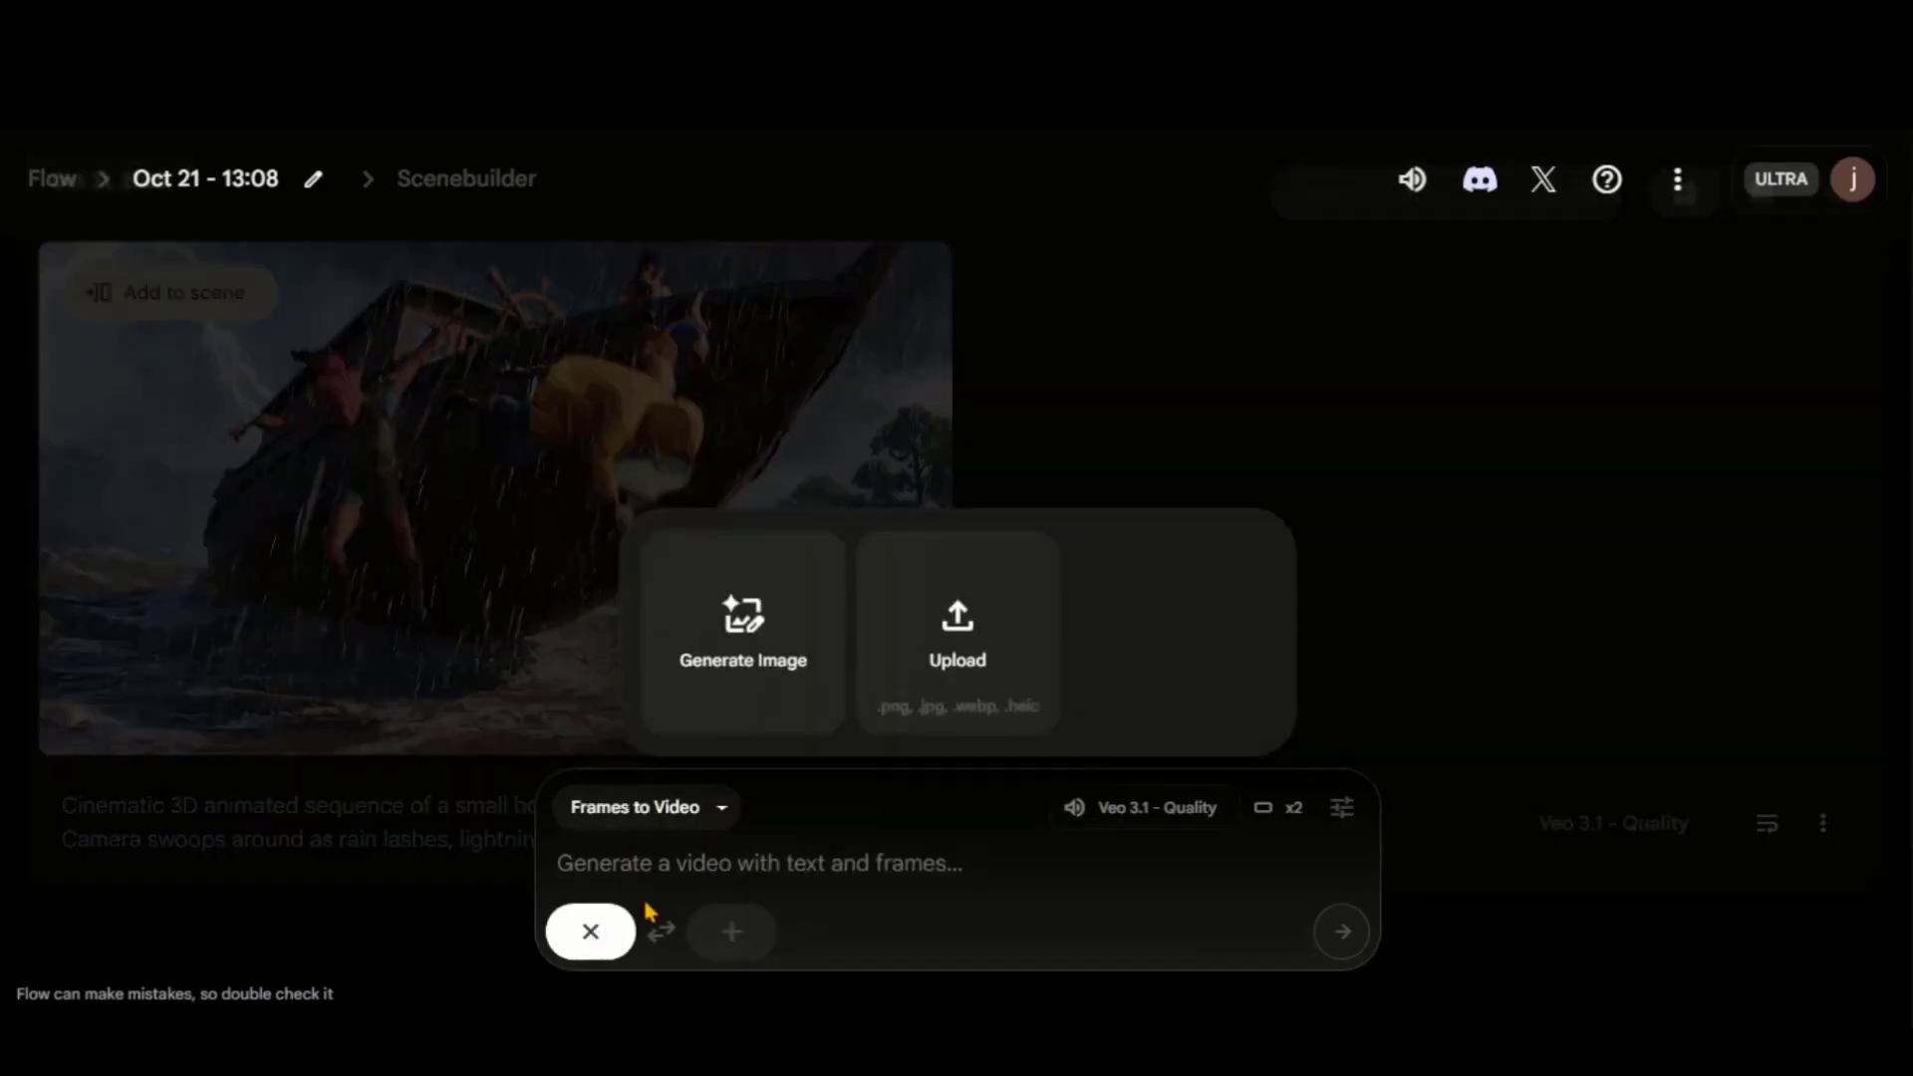
pyautogui.click(957, 658)
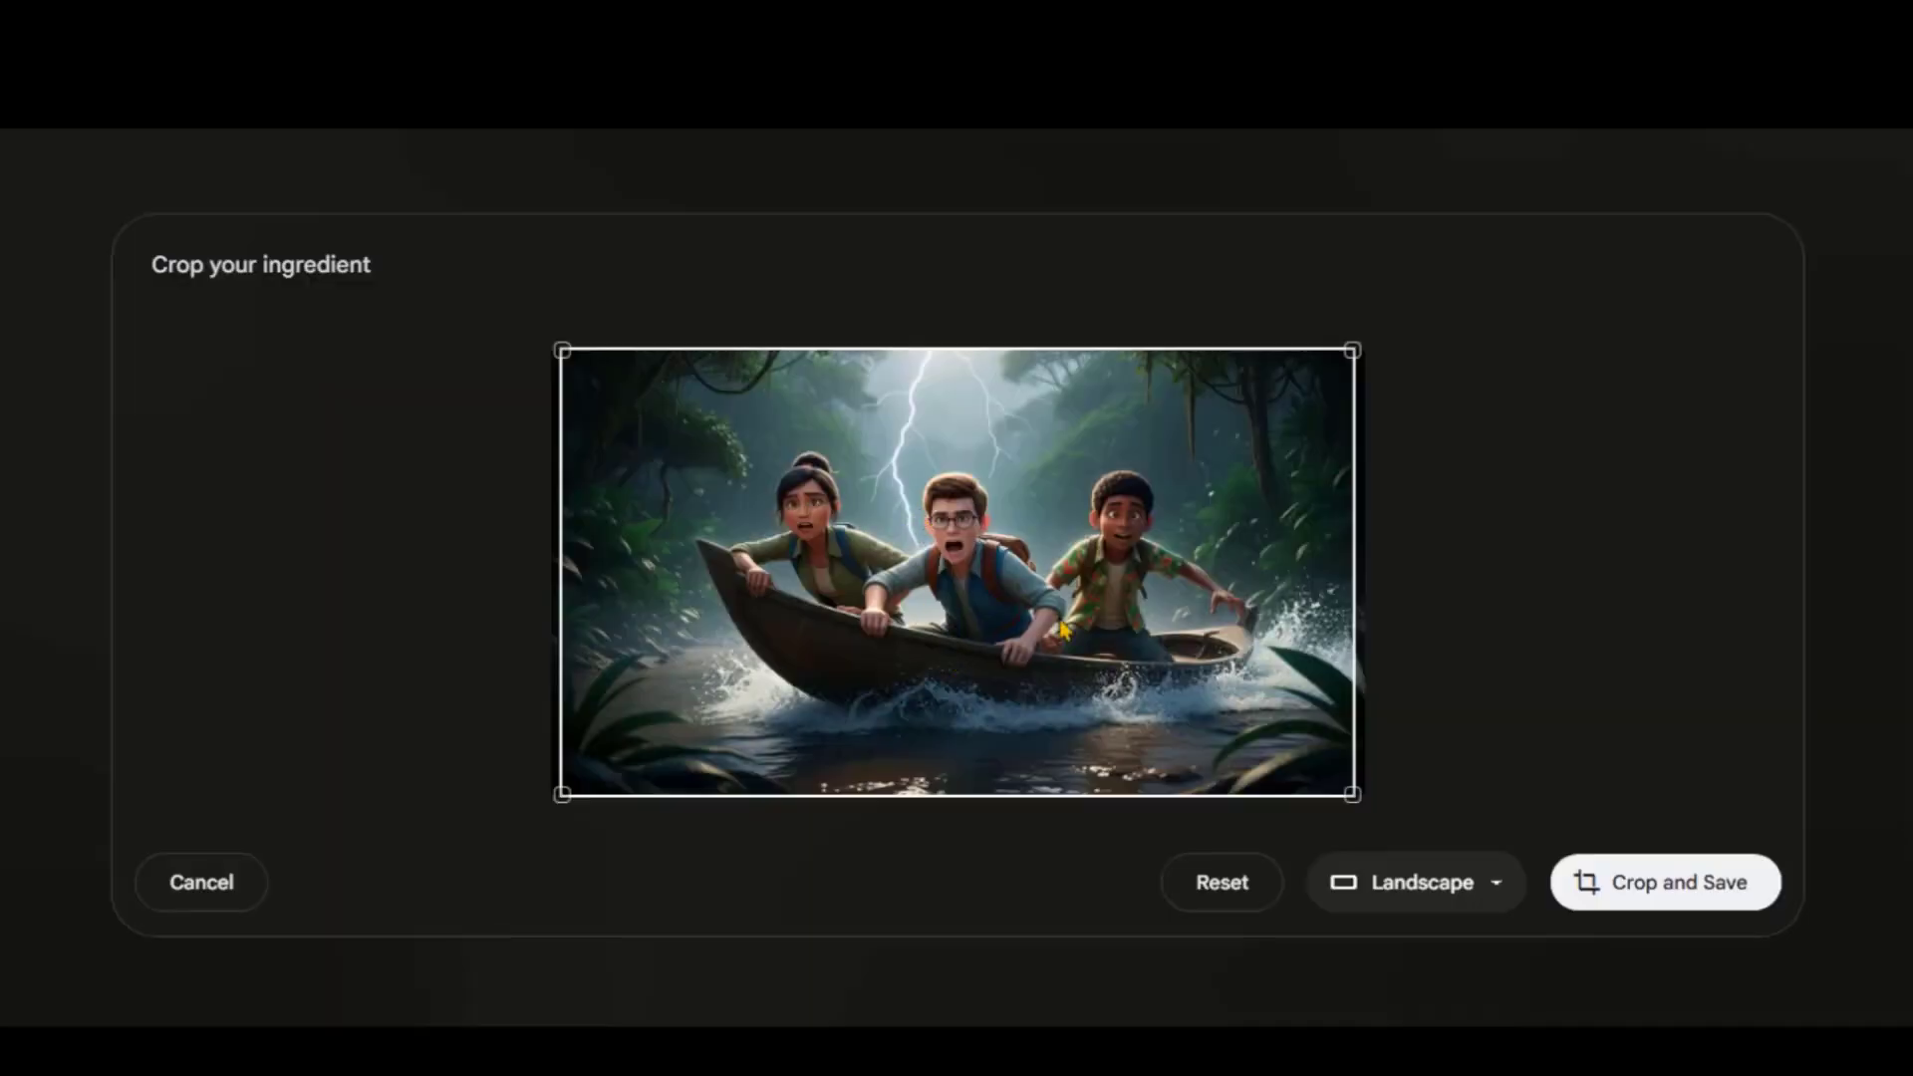
pyautogui.click(1465, 886)
pyautogui.click(1627, 895)
pyautogui.click(1654, 887)
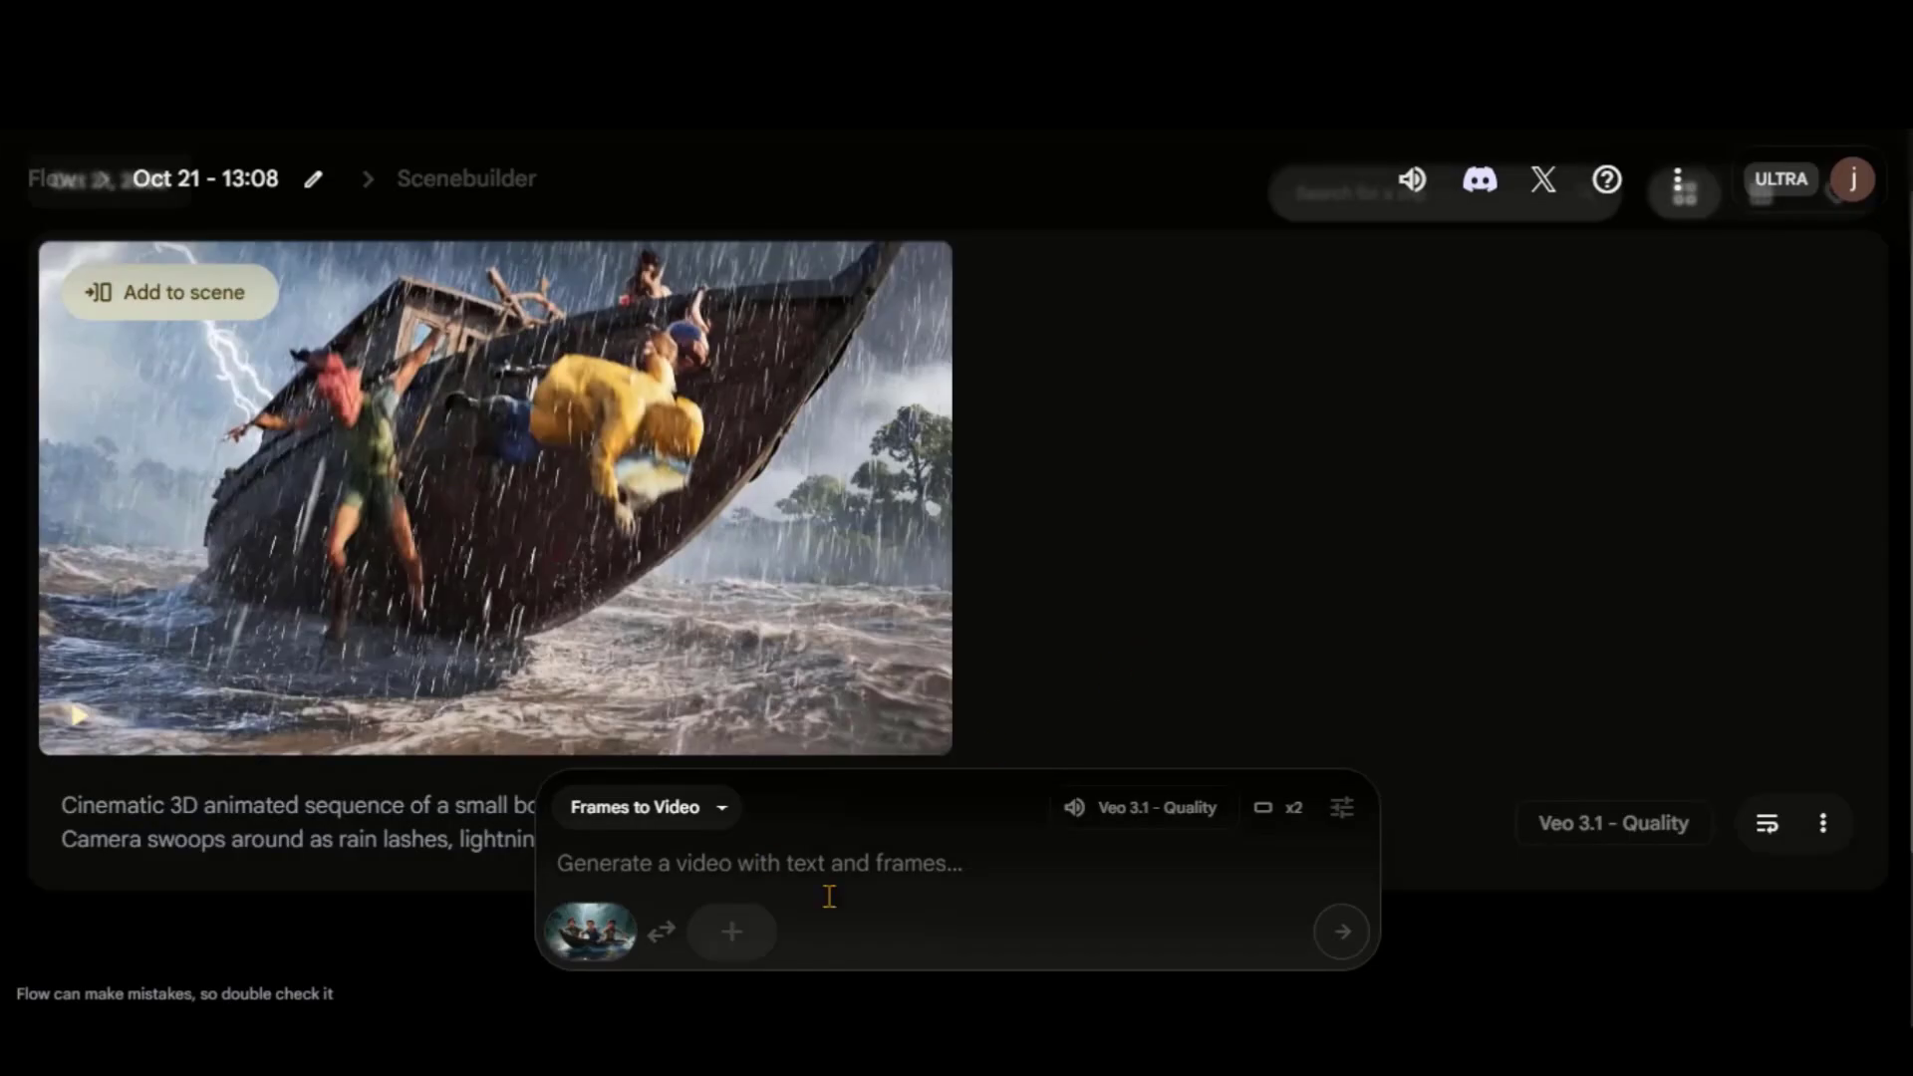
# Step: Paste the storm video prompt, set Outputs per prompt to 1, and start generating
pyautogui.hotkey('ctrl', 'v')
pyautogui.moveTo(556, 734); pyautogui.dragTo(1071, 875)
pyautogui.click(1070, 875)
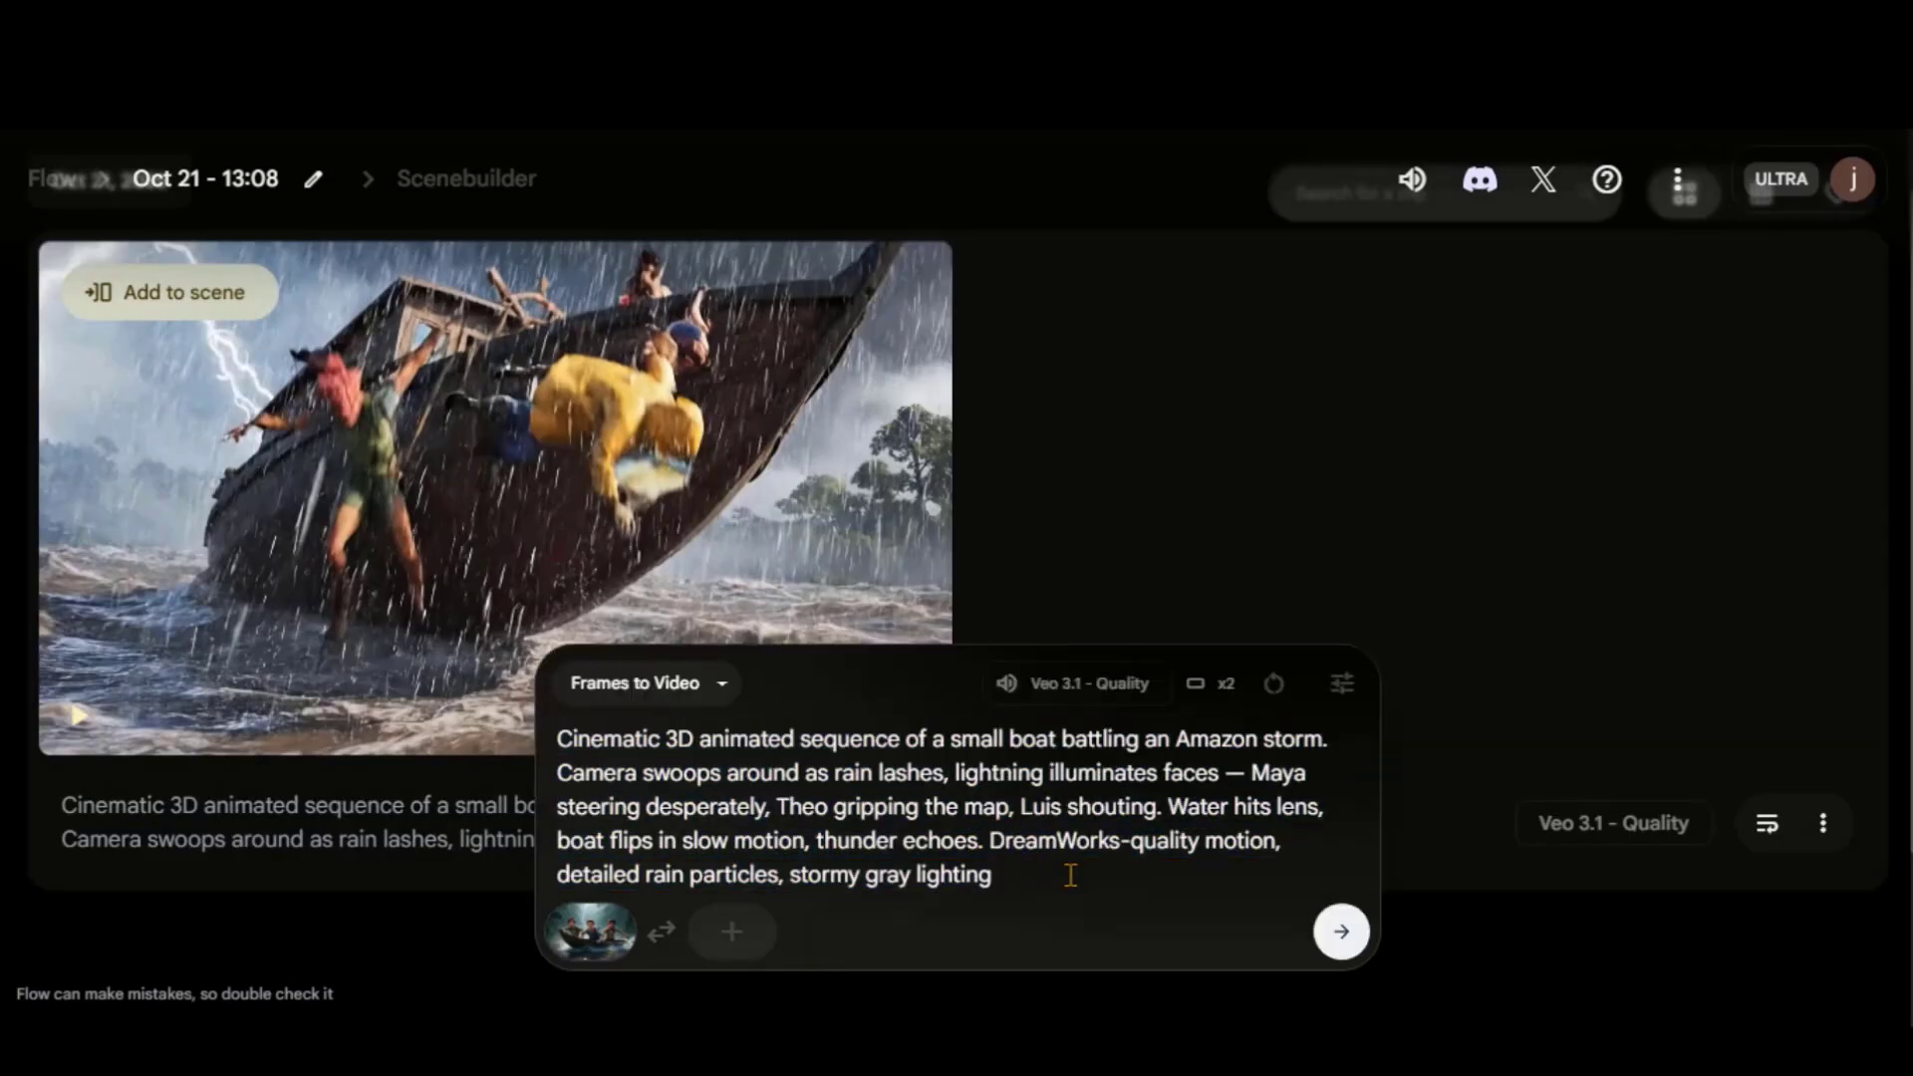
pyautogui.click(1154, 695)
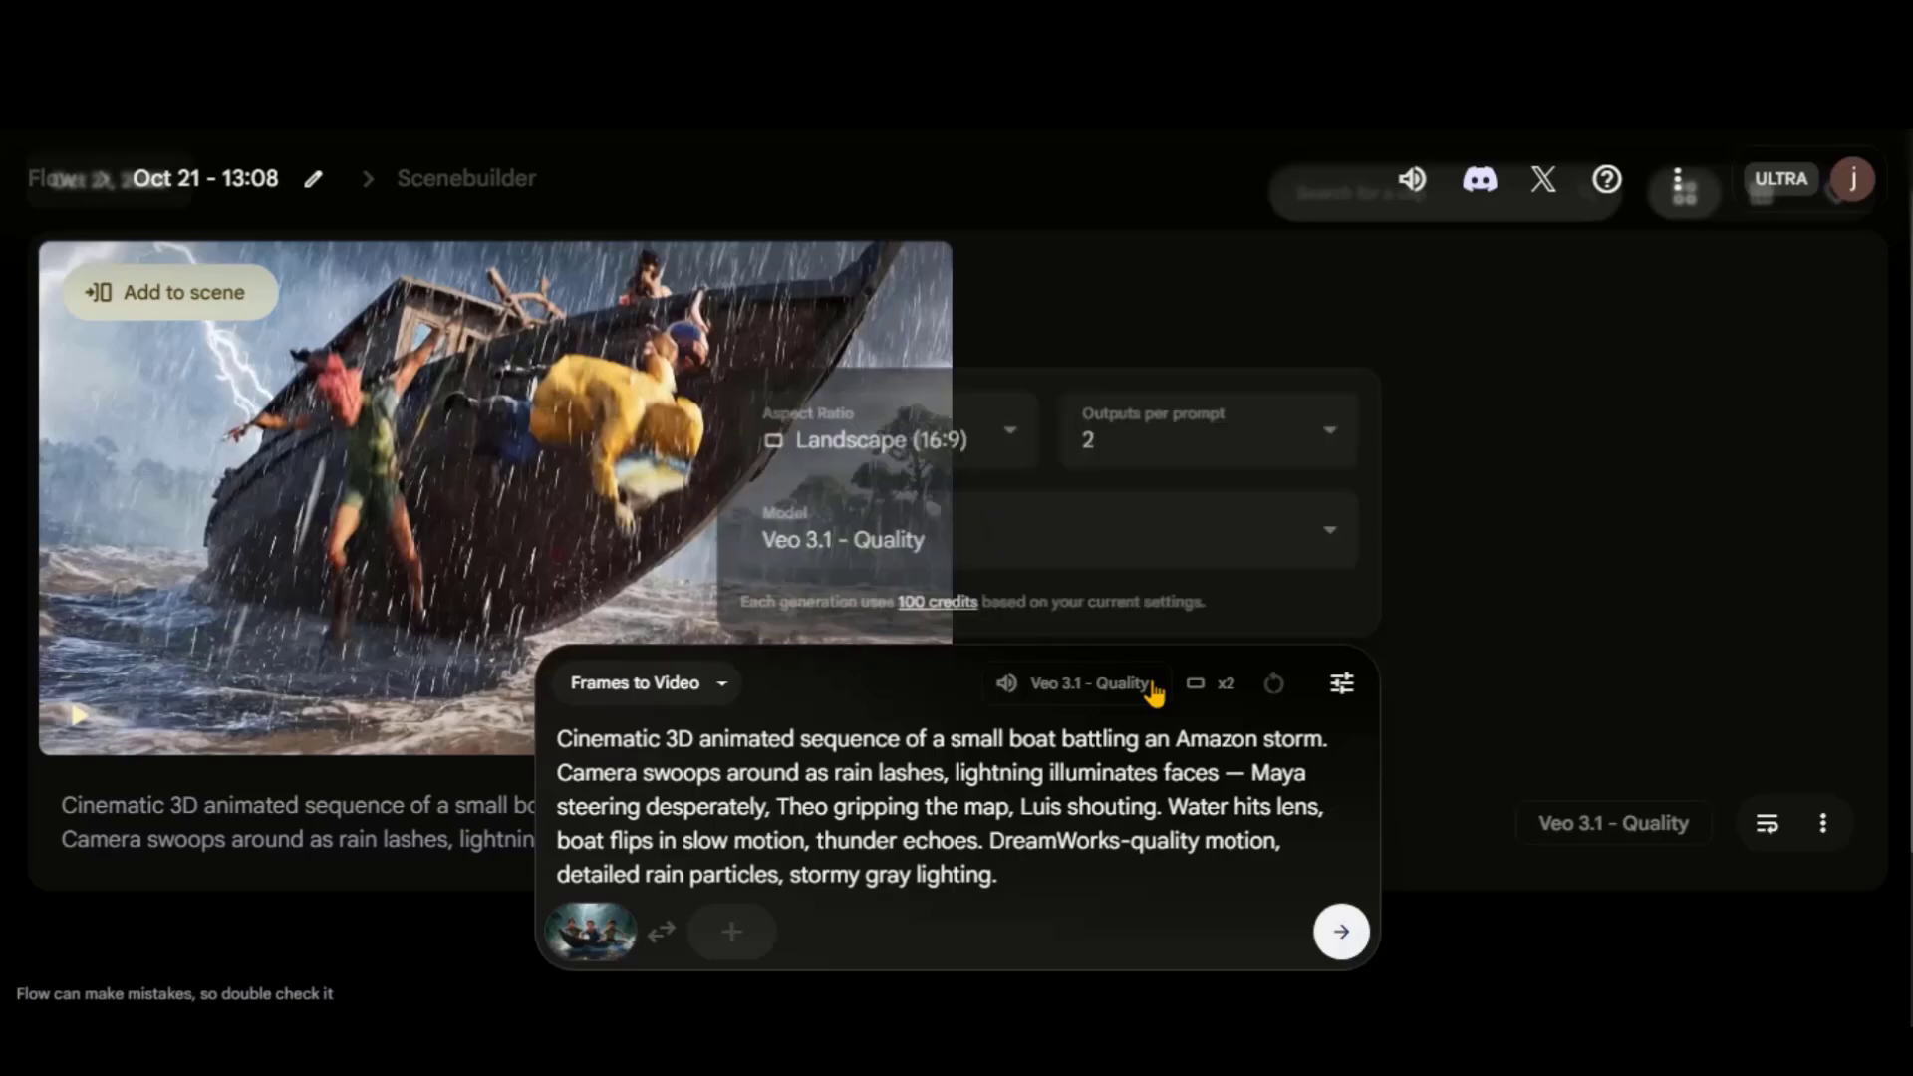
pyautogui.click(1195, 439)
pyautogui.click(1136, 538)
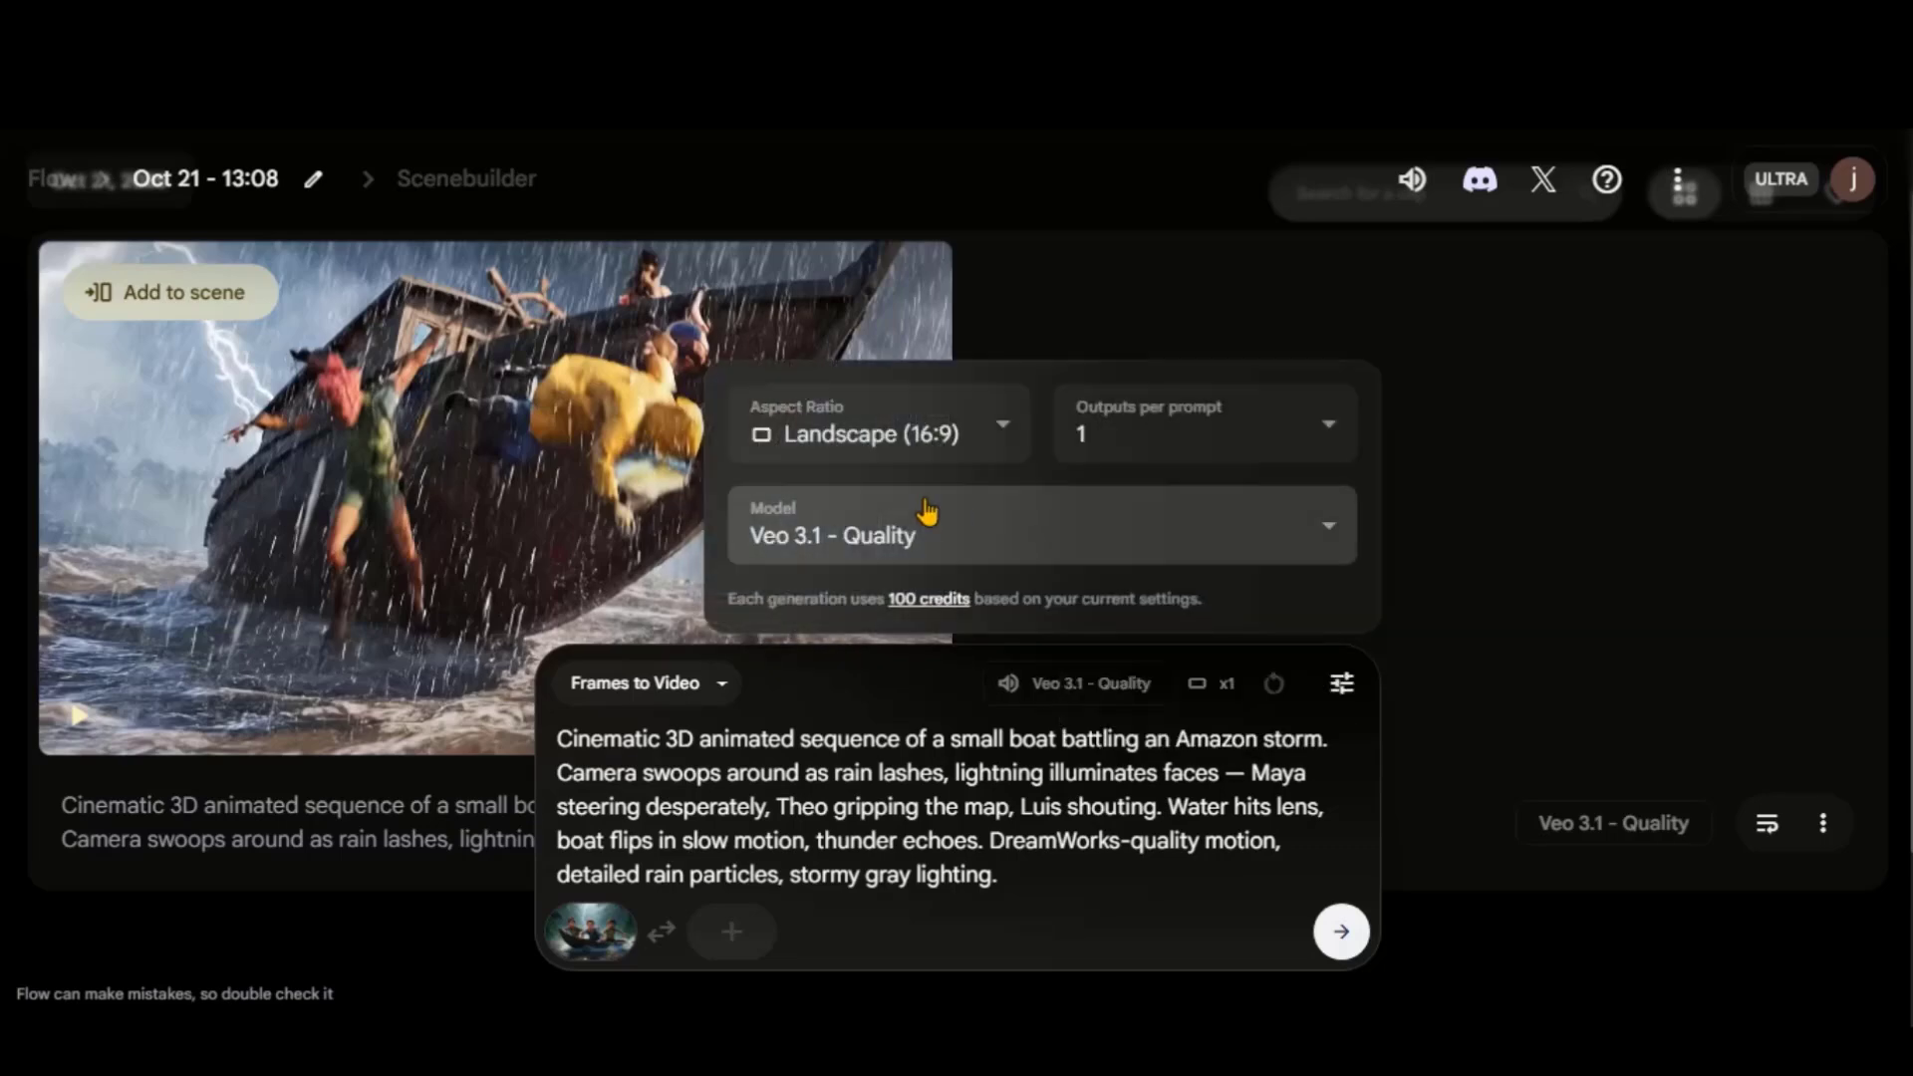
pyautogui.click(1064, 881)
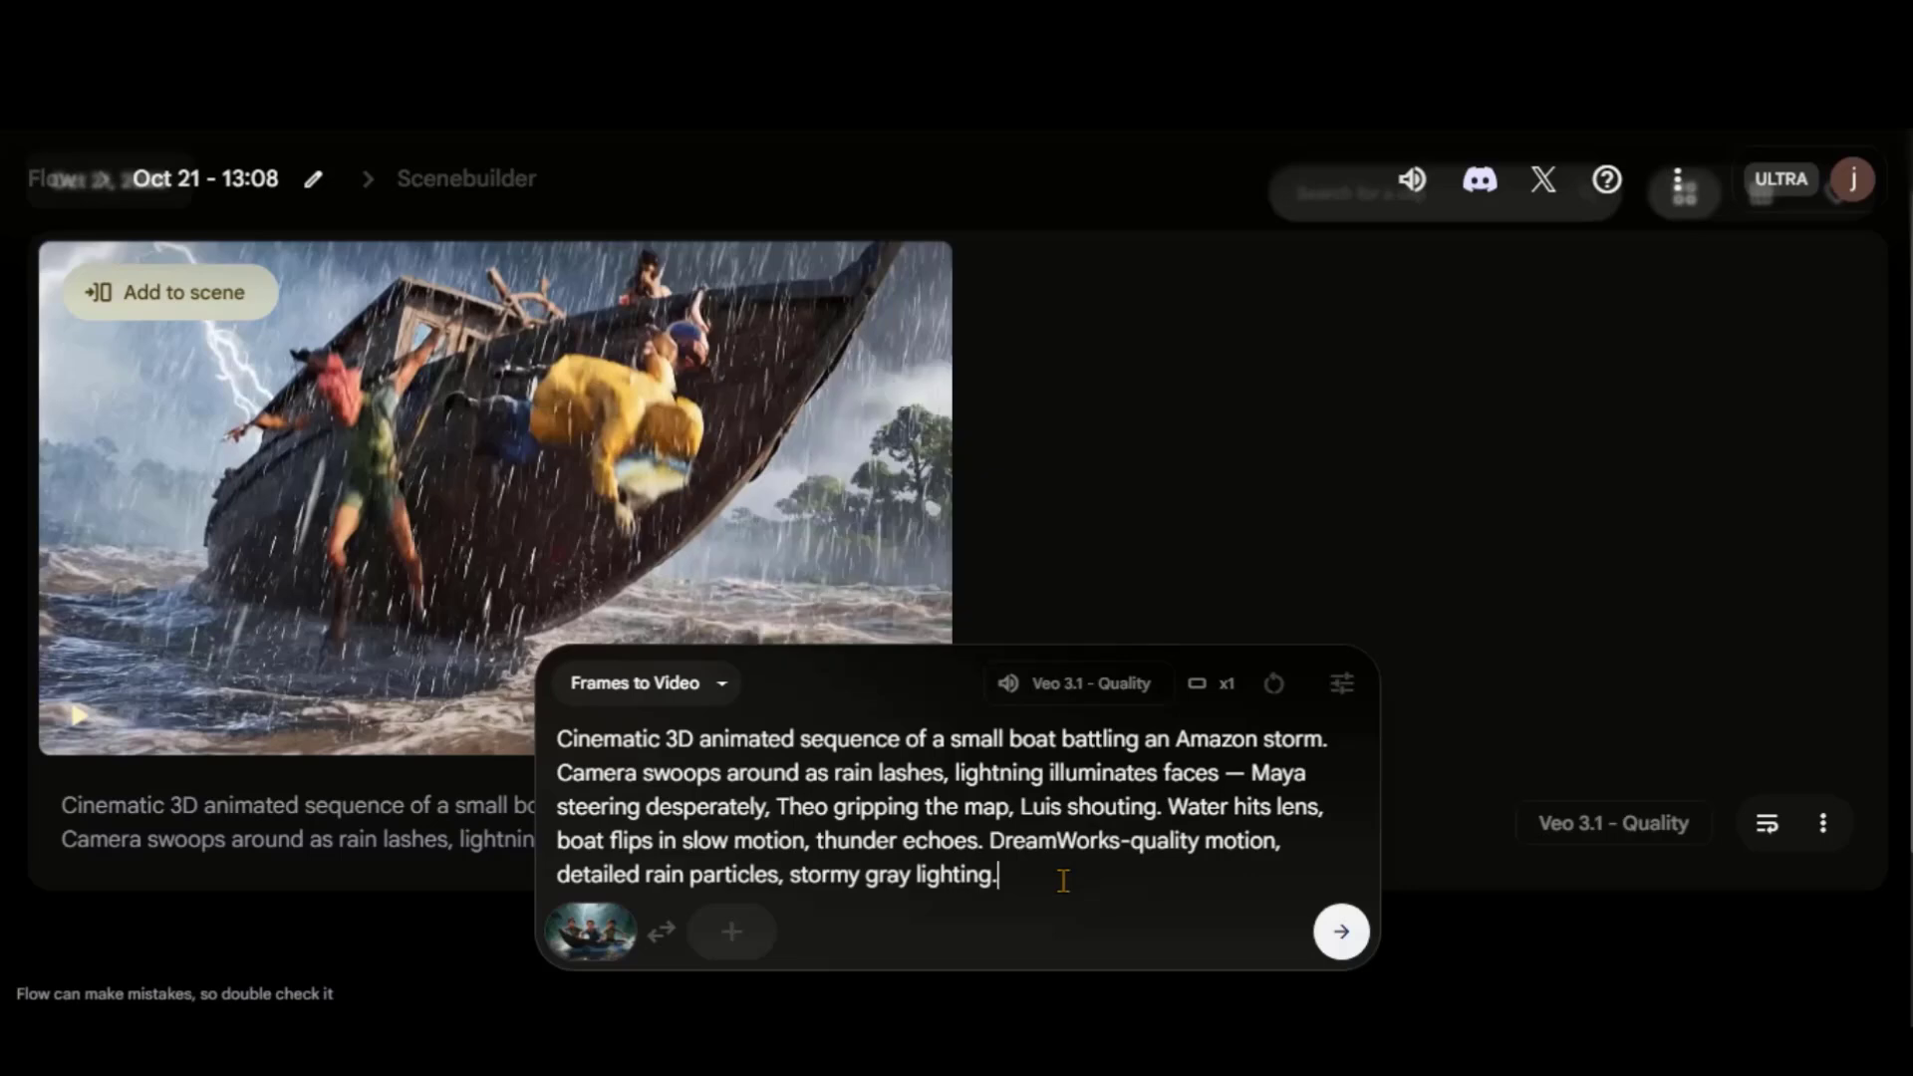
pyautogui.click(1343, 935)
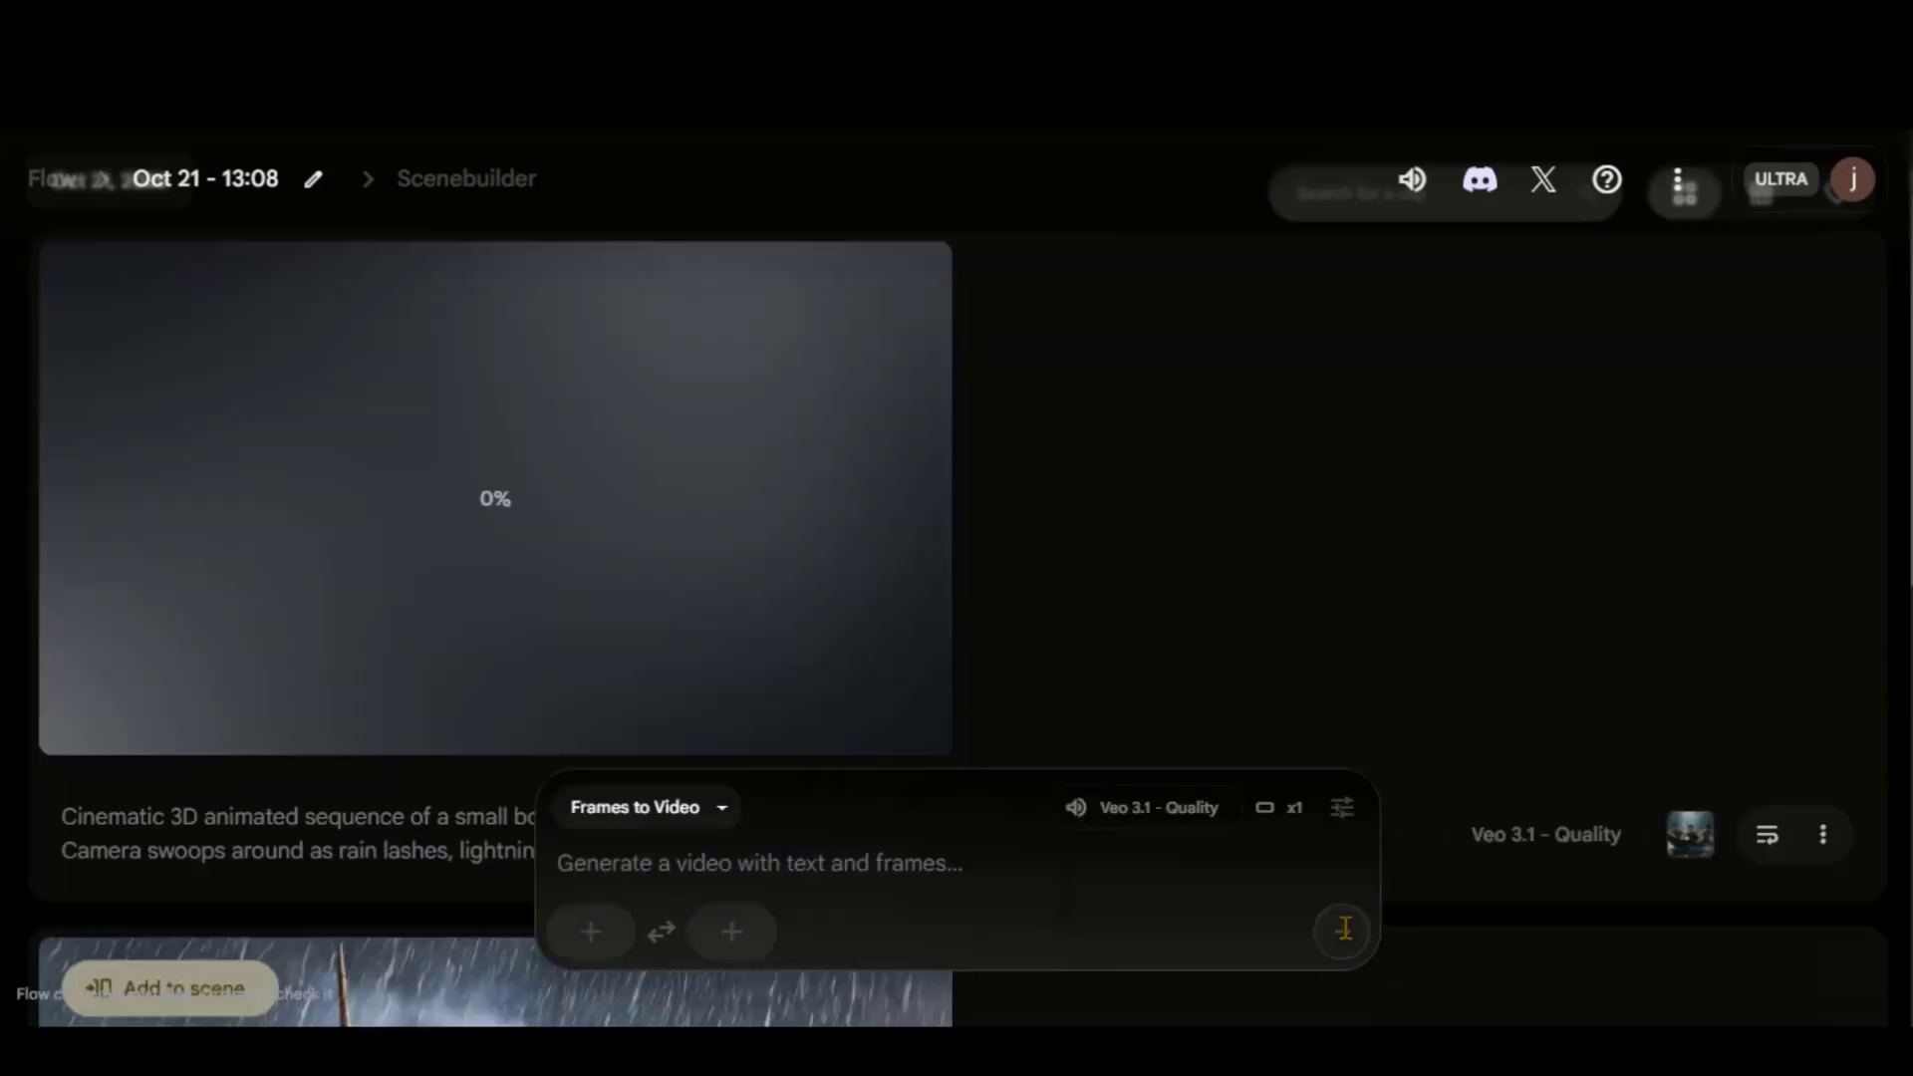